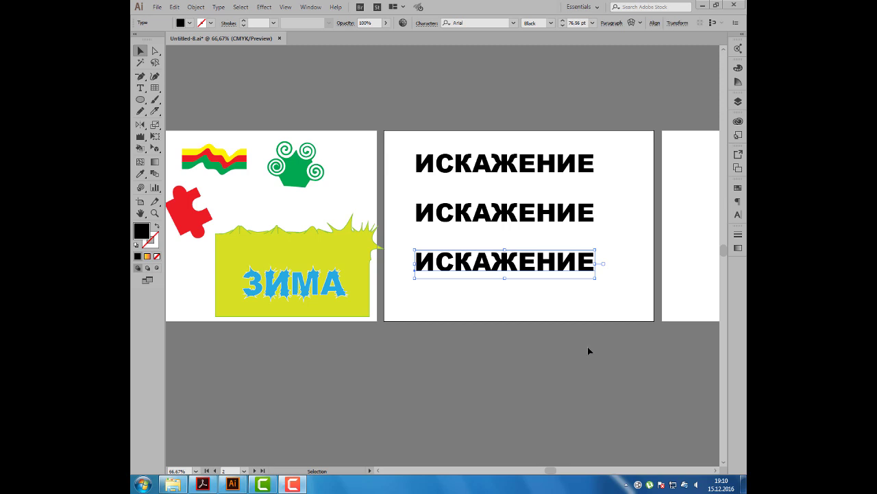
- After checking the lesson PDF, fill the top ИСКАЖЕНИЕ line with the brown pattern swatch
click(205, 488)
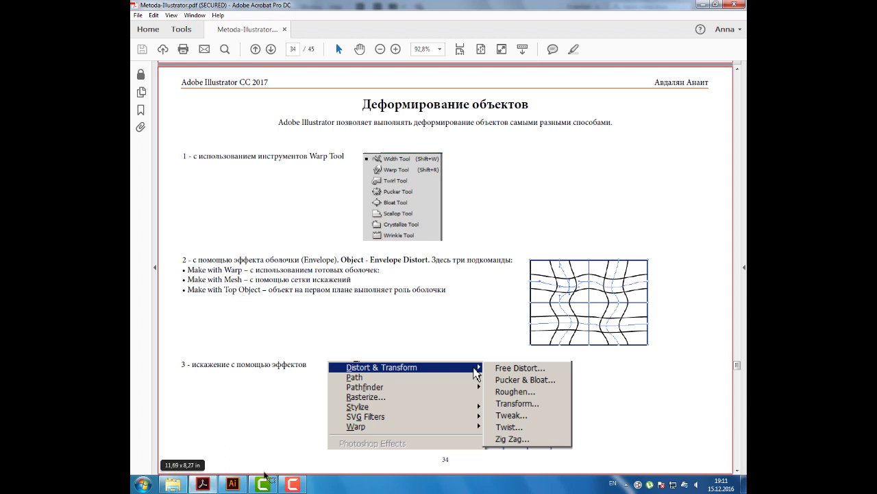
click(233, 485)
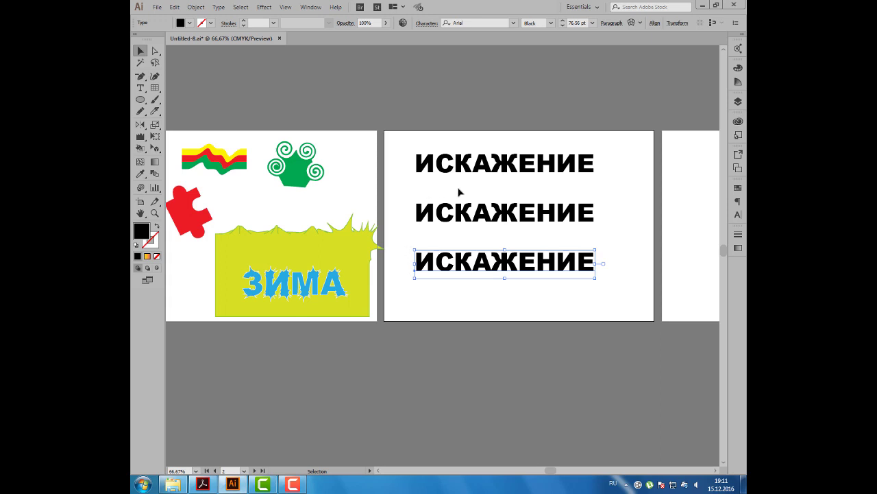
click(465, 172)
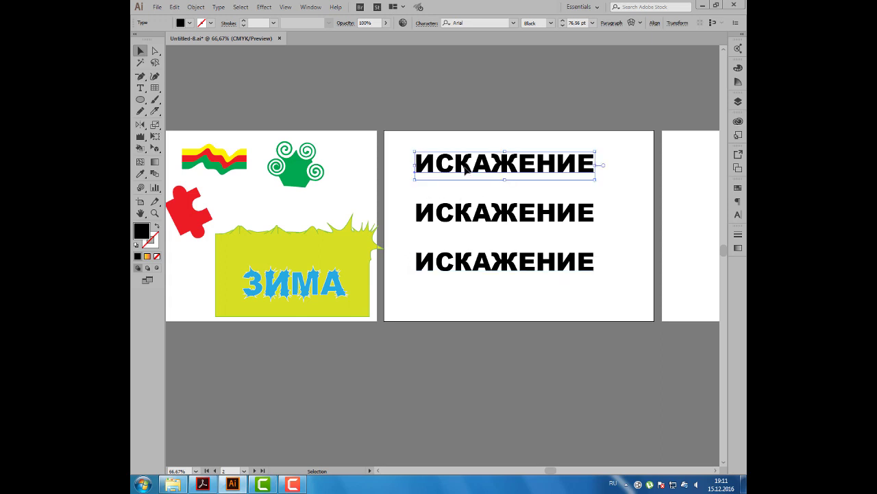
click(189, 23)
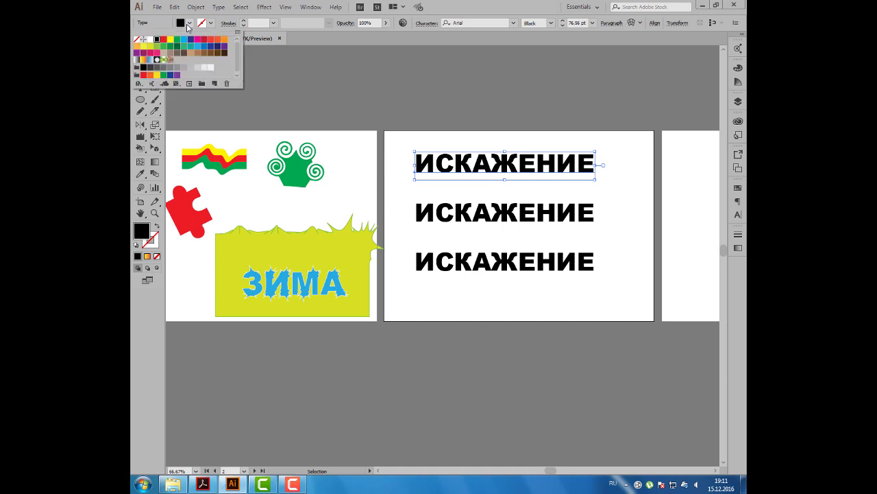
click(170, 60)
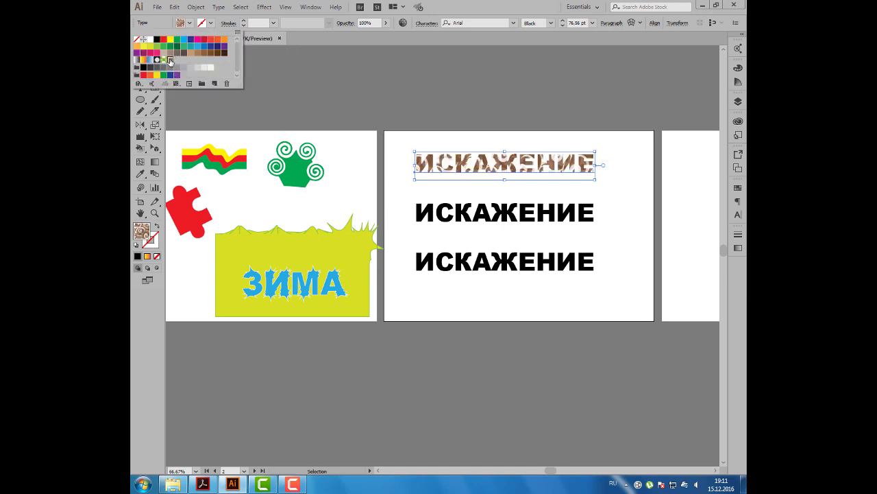
click(163, 30)
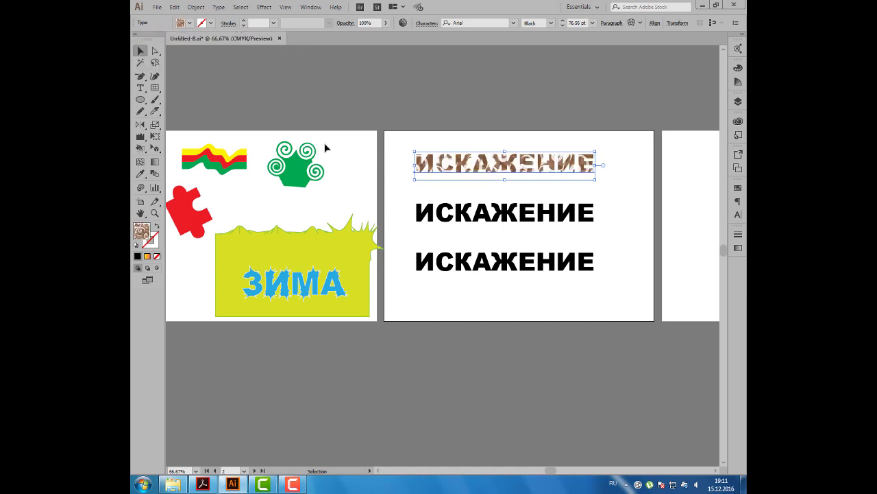
- Scale only the top line's pattern to a uniform 35%, with Transform Objects turned off
click(155, 125)
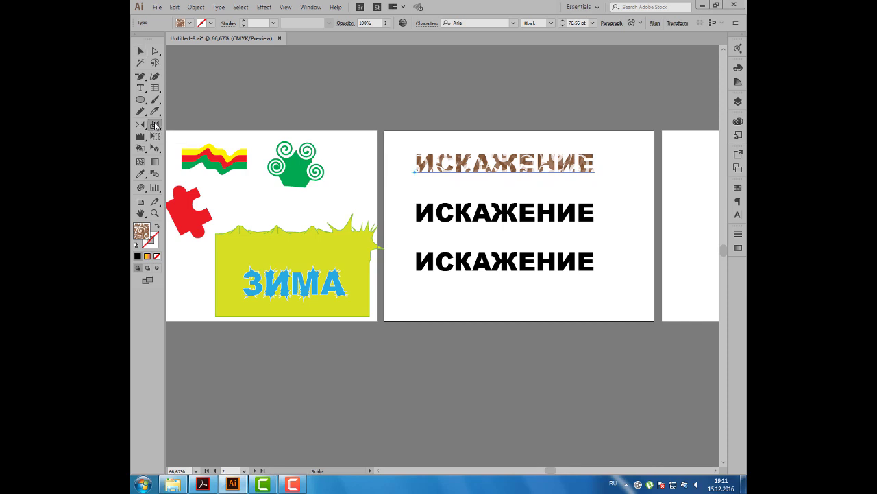
double_click(156, 126)
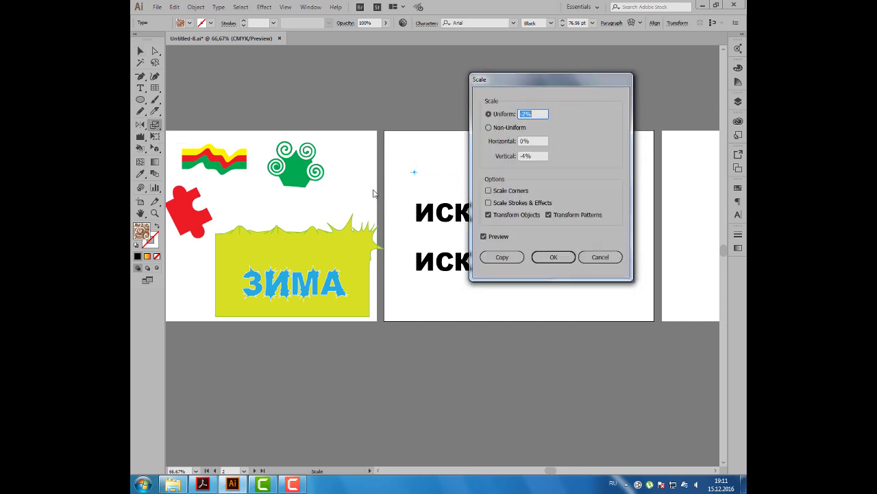
click(499, 218)
key(space)
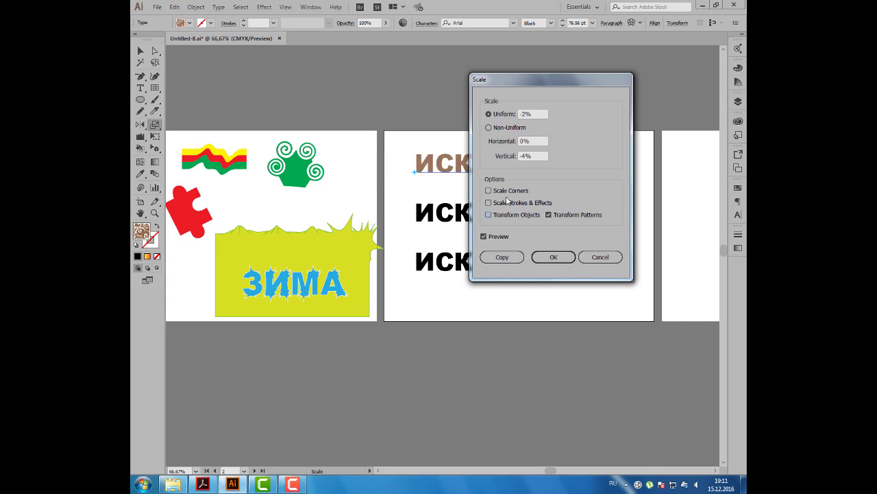
drag(543, 114, 510, 115)
text(35)
key(Tab)
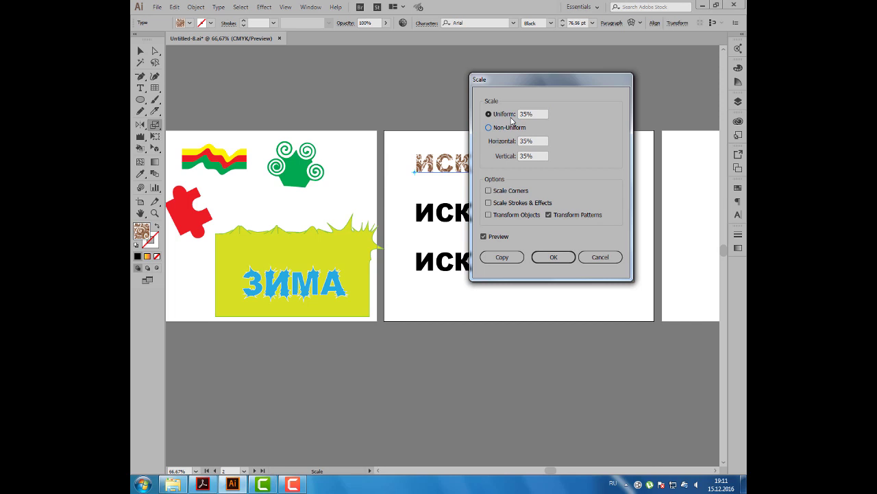
click(554, 256)
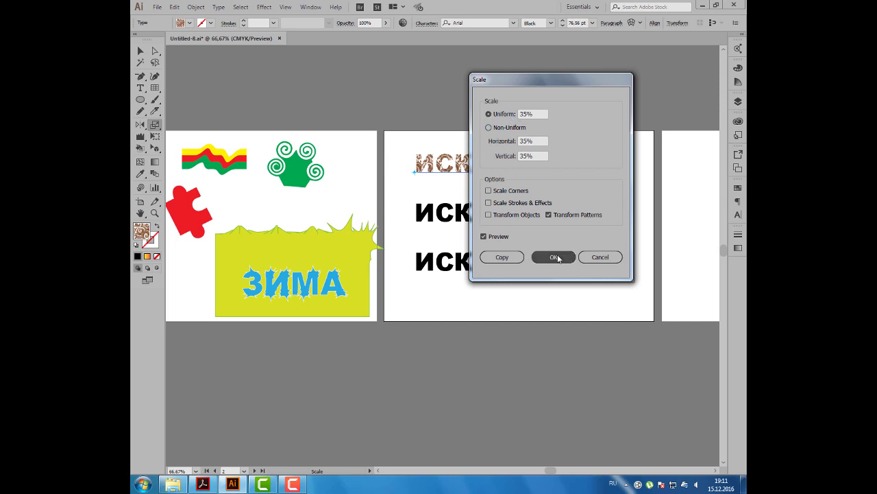
- Convert the middle ИСКАЖЕНИЕ text line to outlines
click(140, 51)
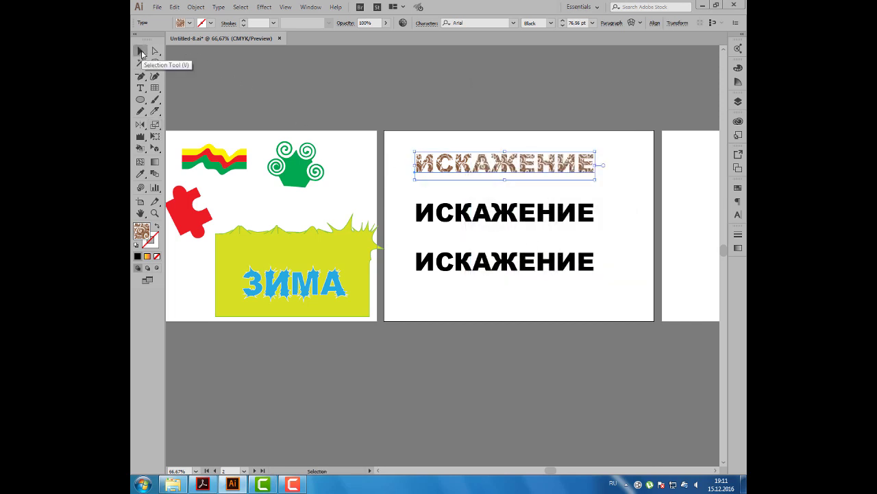
click(465, 210)
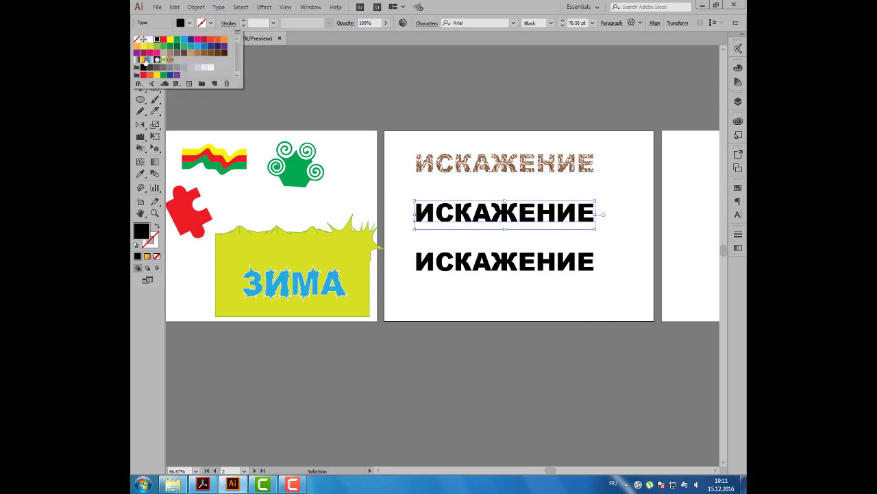
click(143, 60)
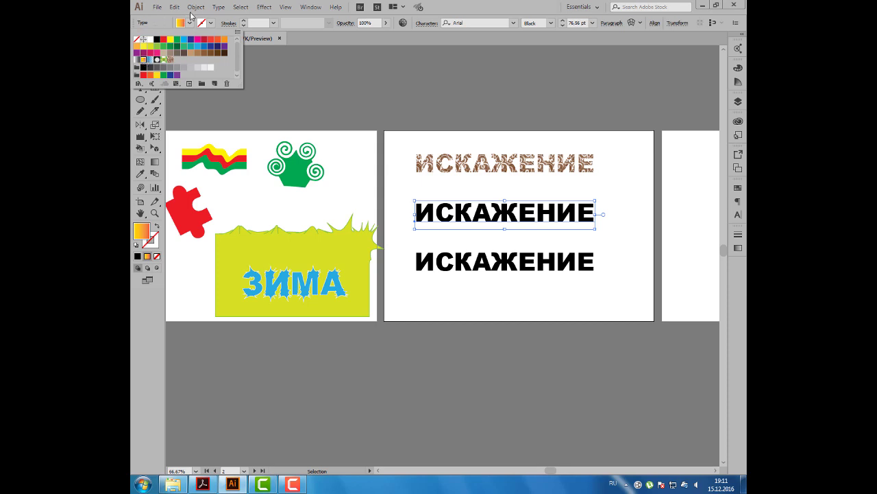
click(216, 10)
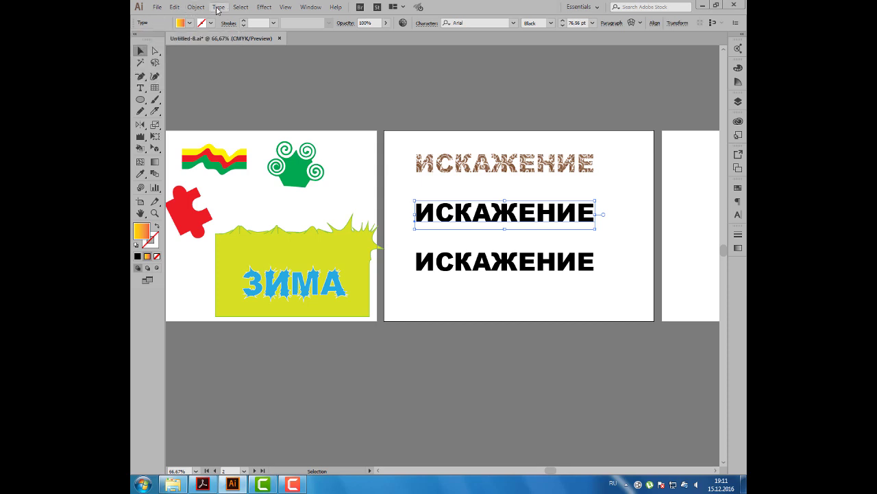
click(217, 9)
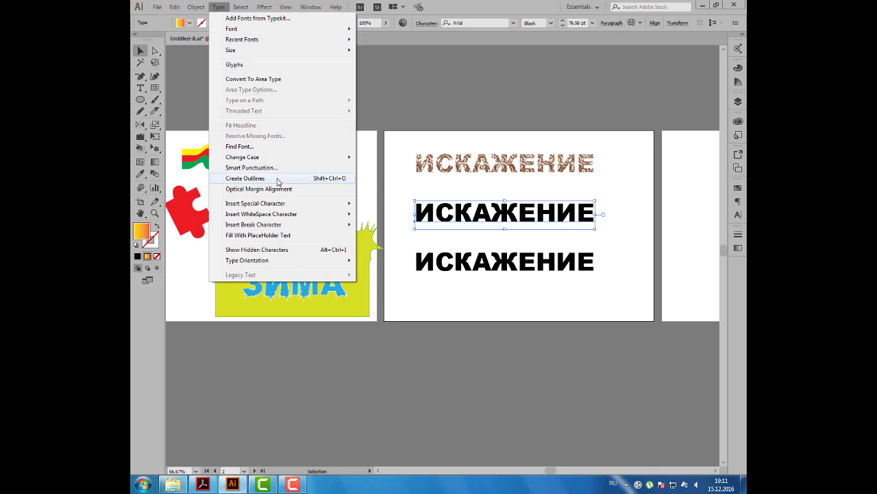
click(277, 178)
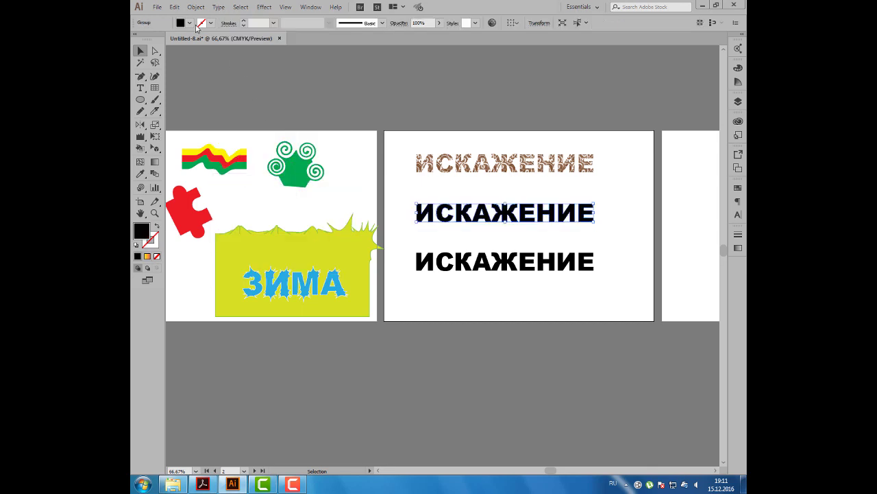
- Fill the outlined letters with the orange-yellow gradient, running yellow at top to red at bottom
click(189, 23)
click(144, 60)
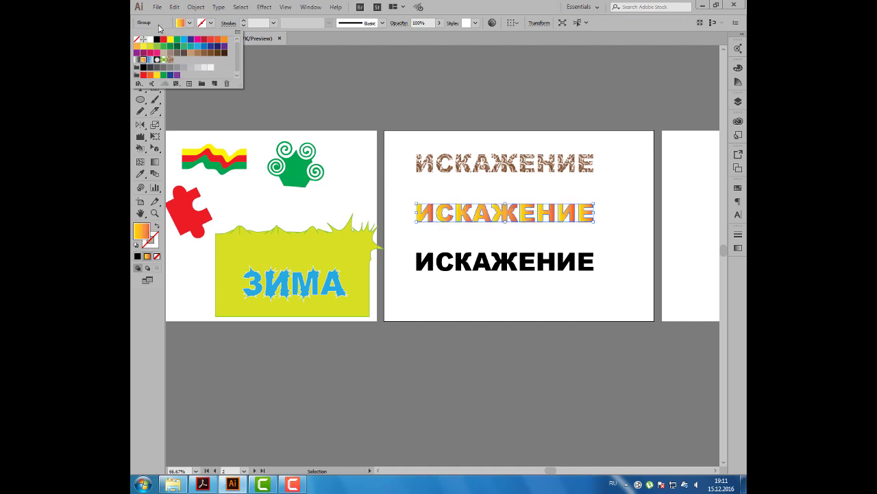
click(155, 162)
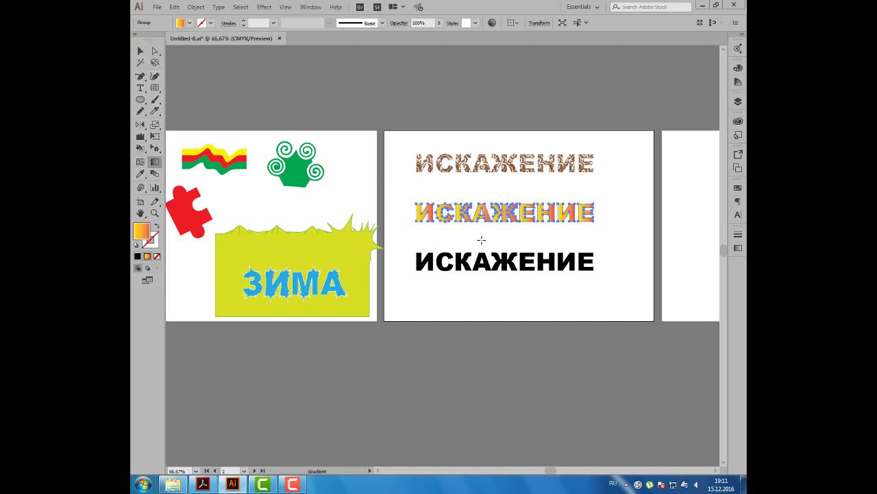
drag(499, 204, 459, 224)
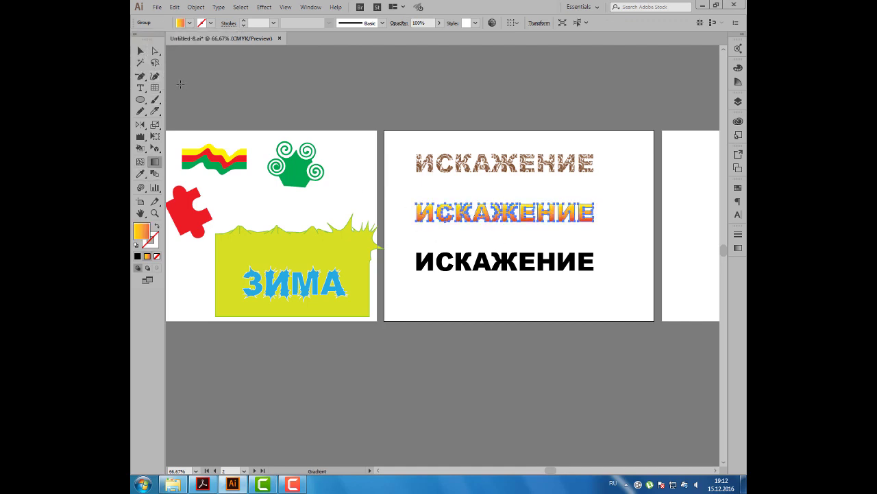
click(141, 51)
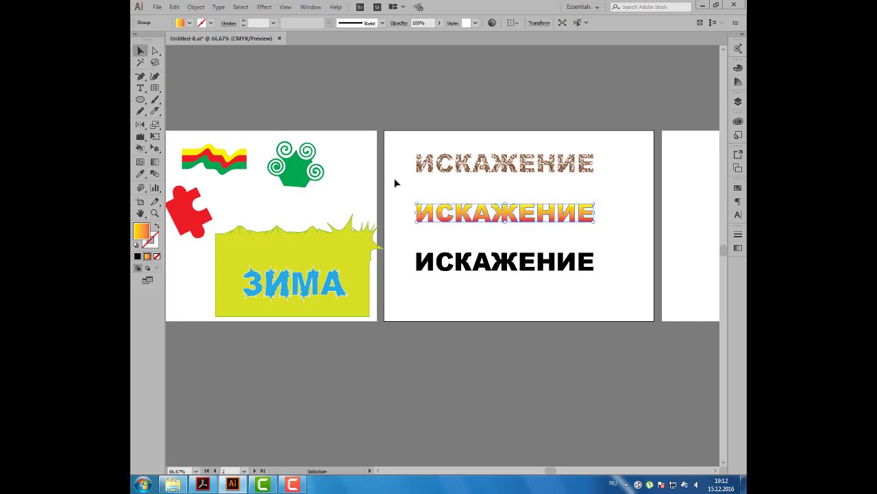
click(447, 266)
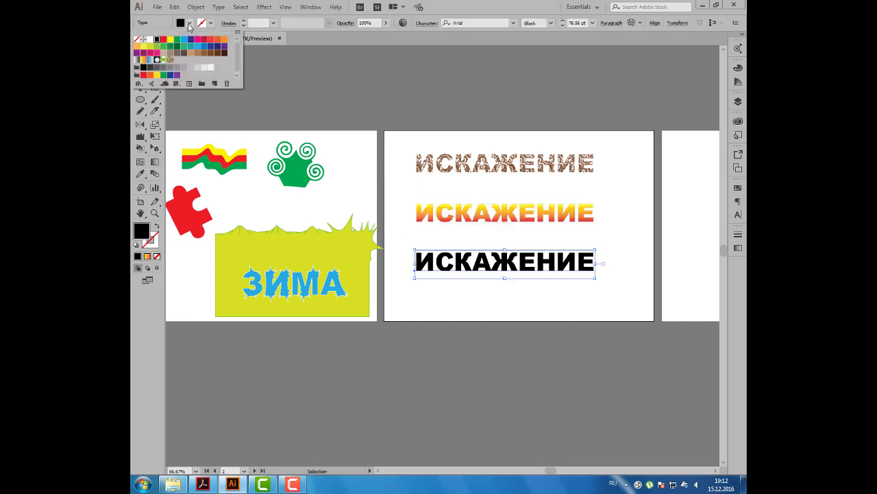
- Fill the bottom ИСКАЖЕНИЕ purple, then select the patterned top line and open the Object menu
click(189, 23)
click(223, 46)
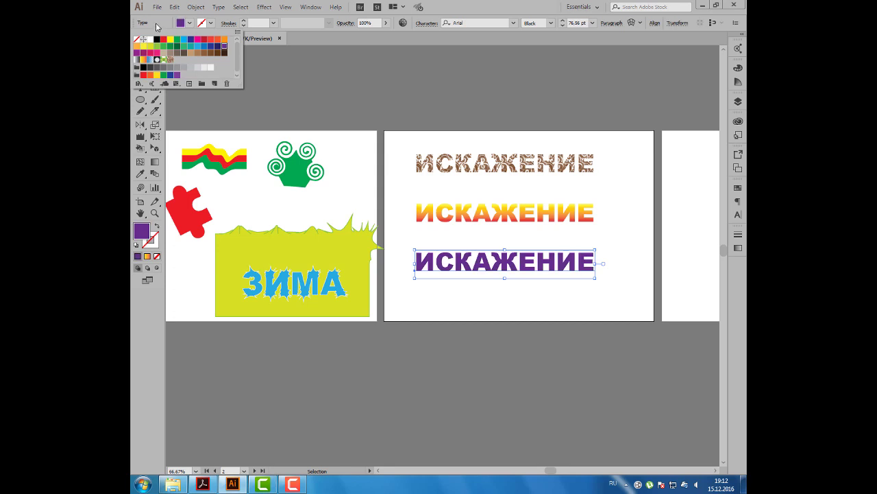
click(304, 95)
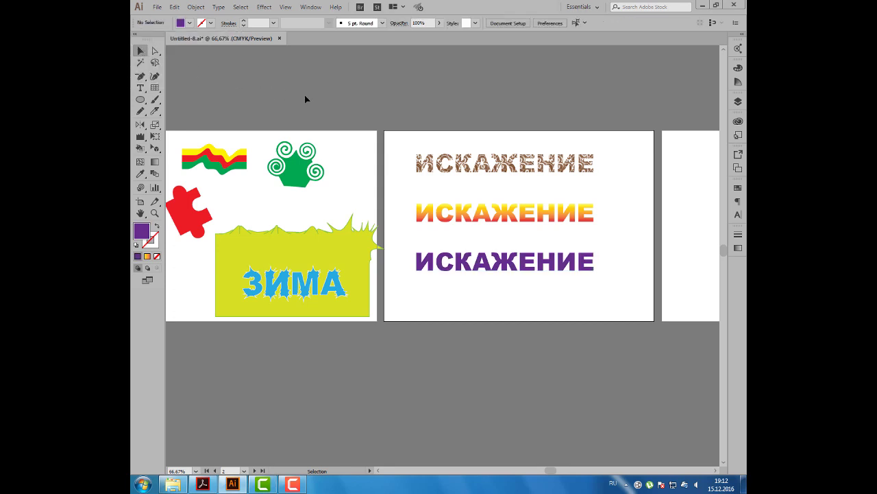
click(468, 161)
click(196, 7)
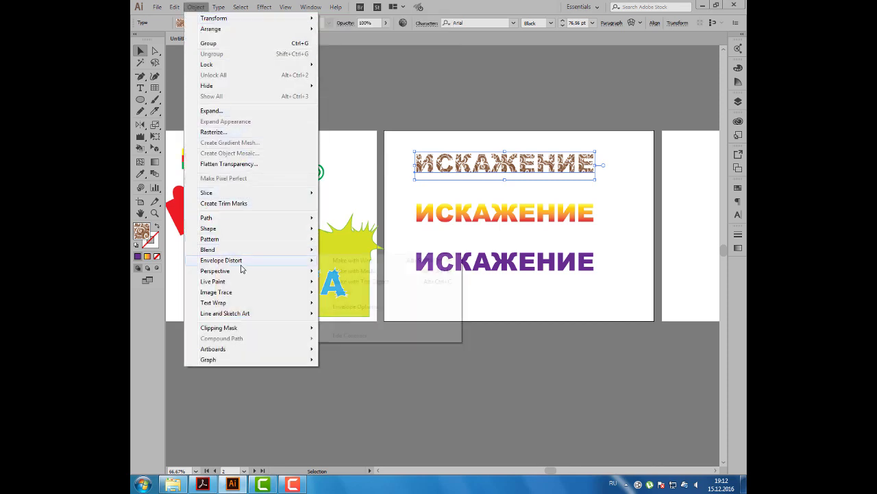
mouse_move(221, 260)
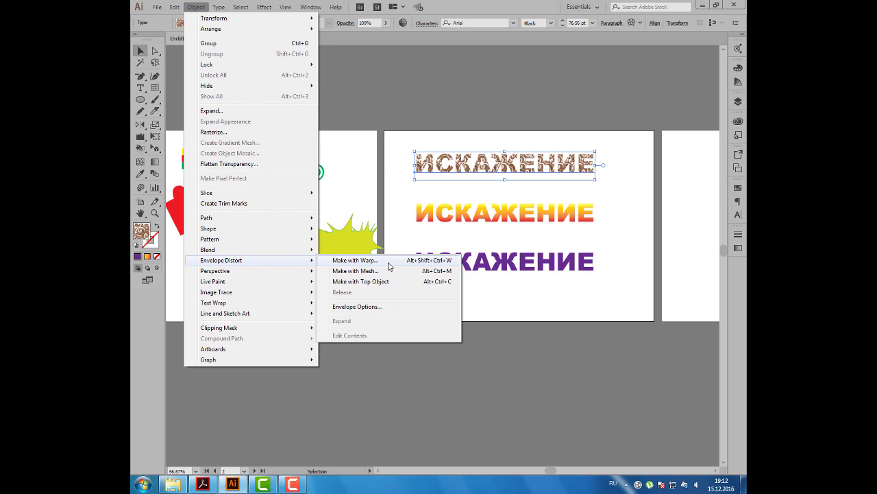
- Apply a Warp envelope to the top text and set its style to Fish
click(389, 262)
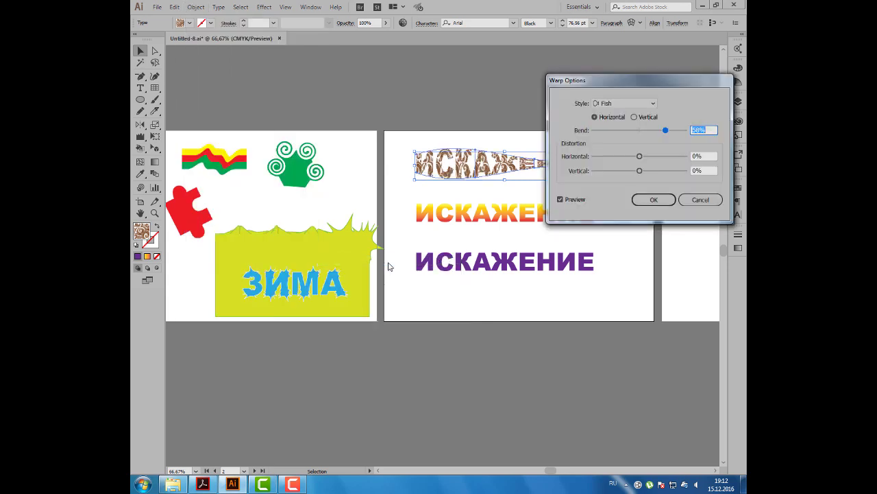
drag(615, 87, 626, 76)
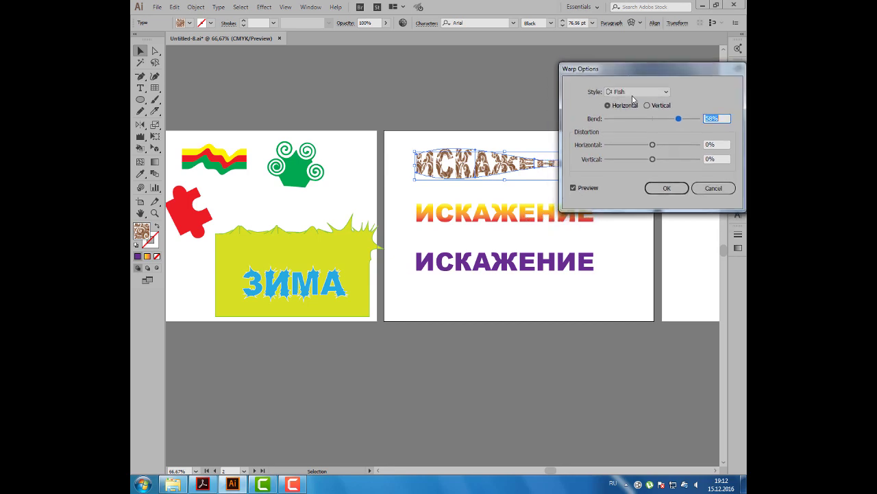
click(641, 92)
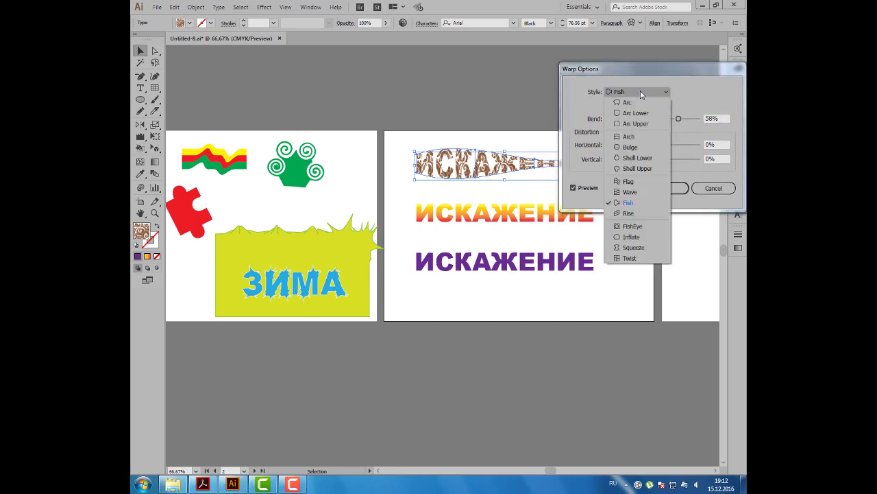
click(638, 96)
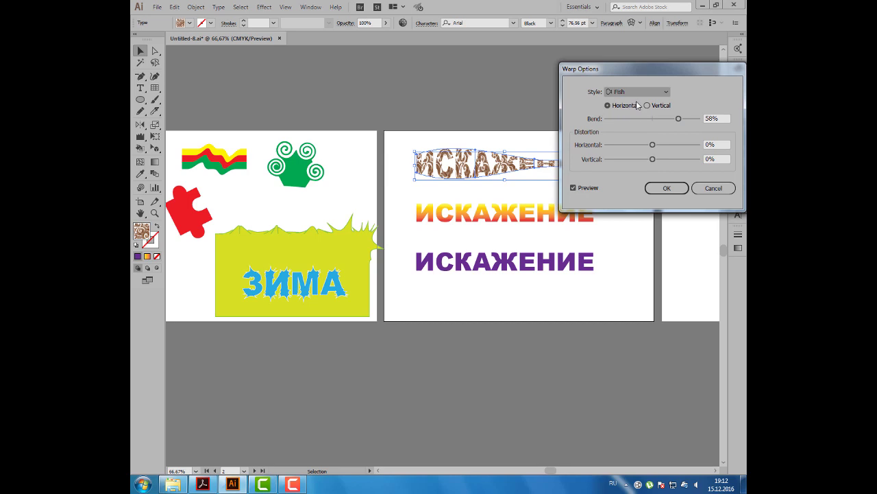
click(641, 92)
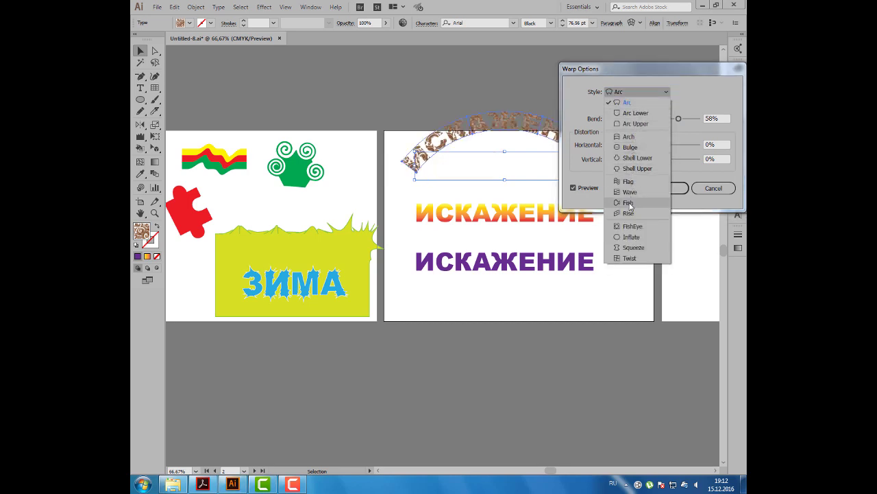
key(Escape)
key(f)
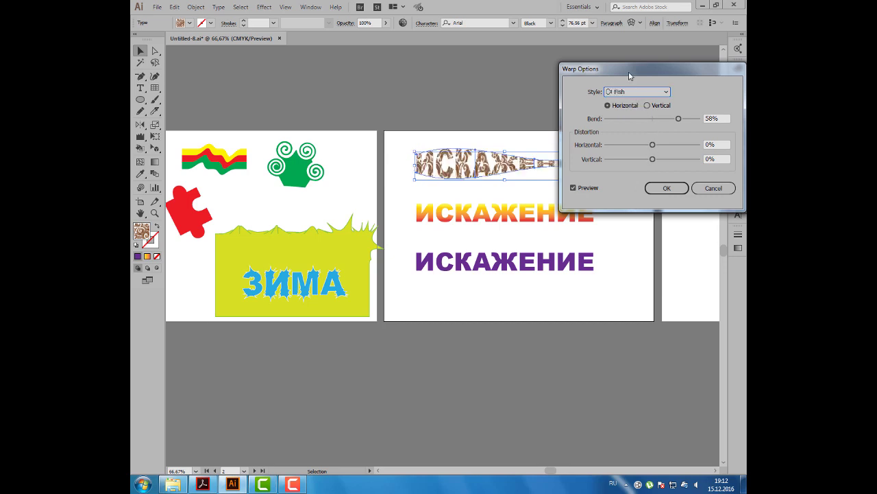
- Set the Fish warp bend to 64% and both distortions to 0, then confirm
drag(628, 70, 640, 71)
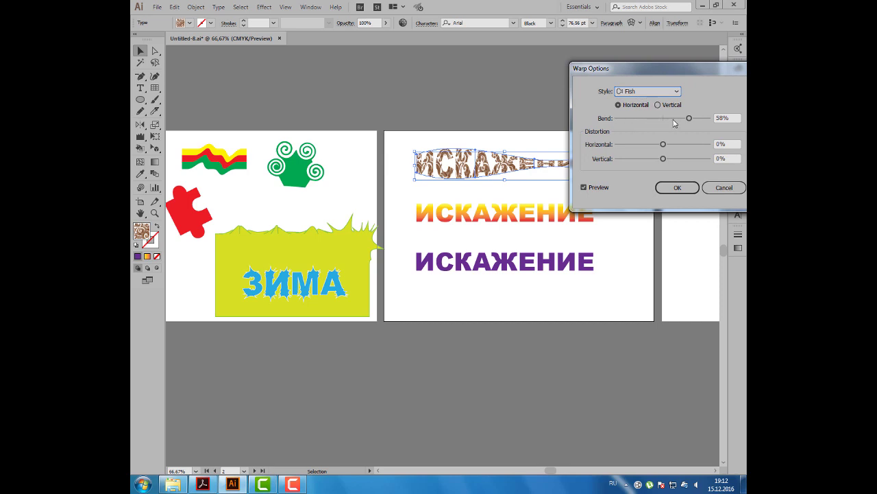
drag(691, 120, 695, 122)
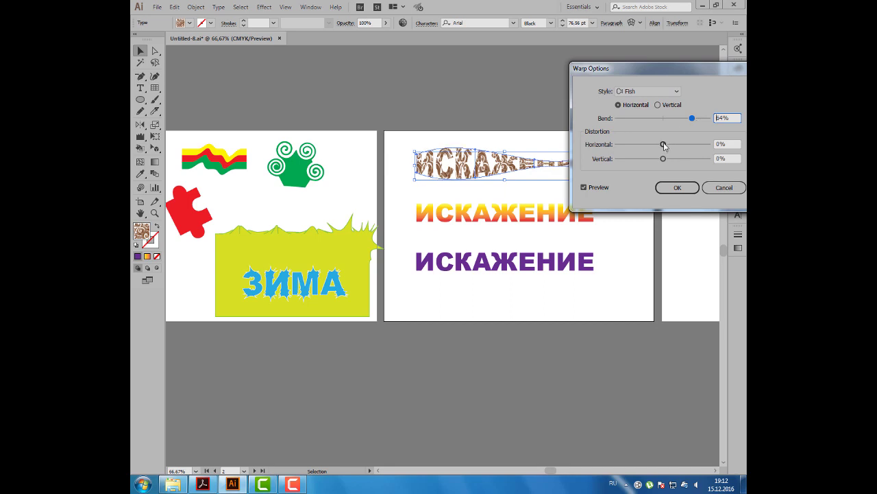
drag(663, 144, 669, 145)
drag(663, 159, 665, 160)
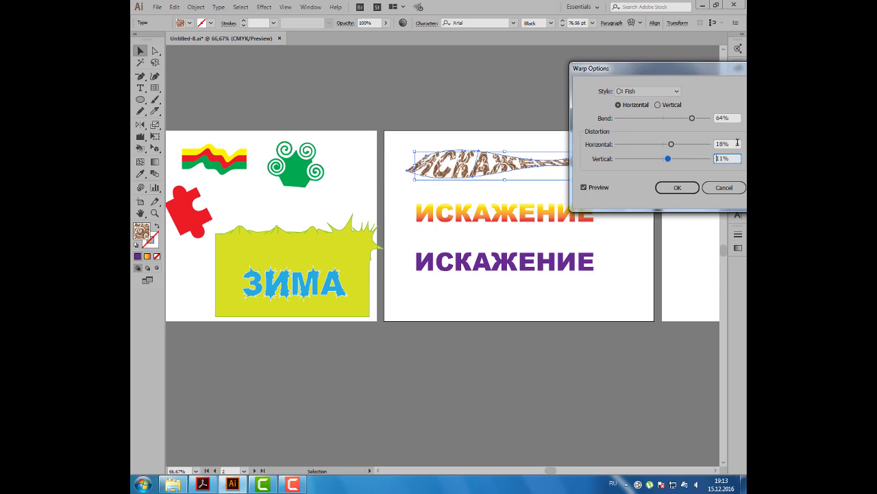
drag(738, 143, 695, 139)
text(00)
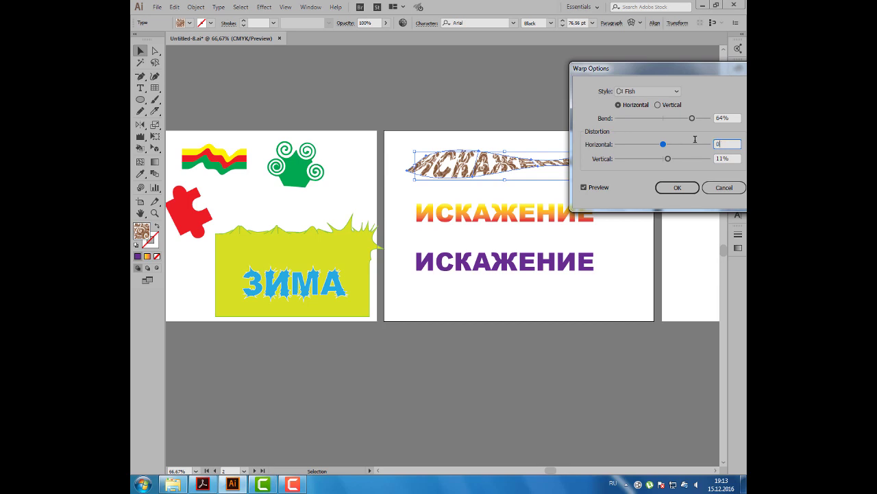
key(Tab)
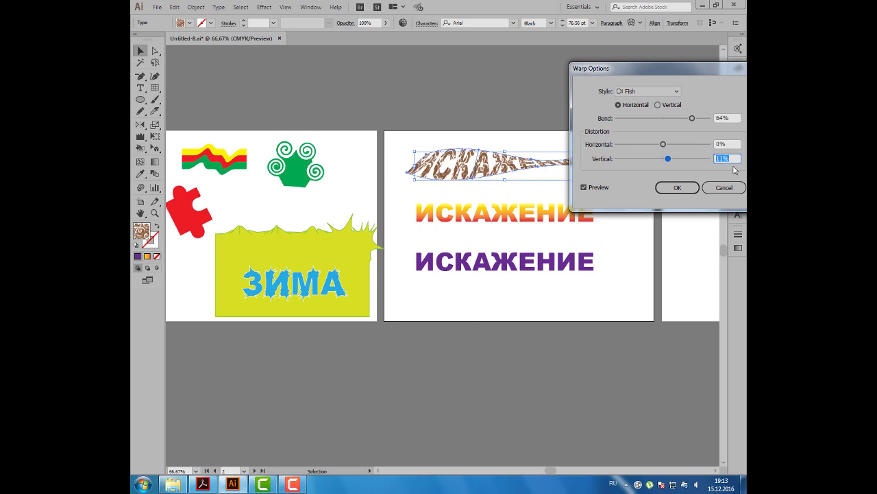
text(0)
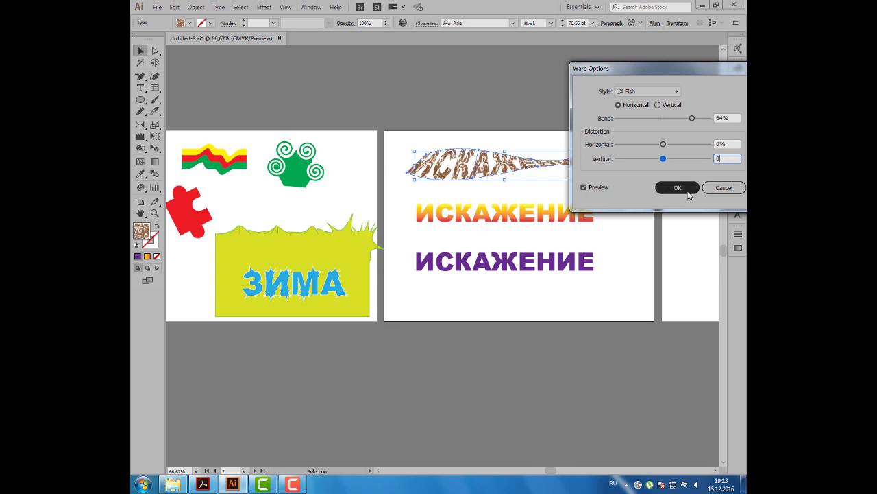
click(689, 193)
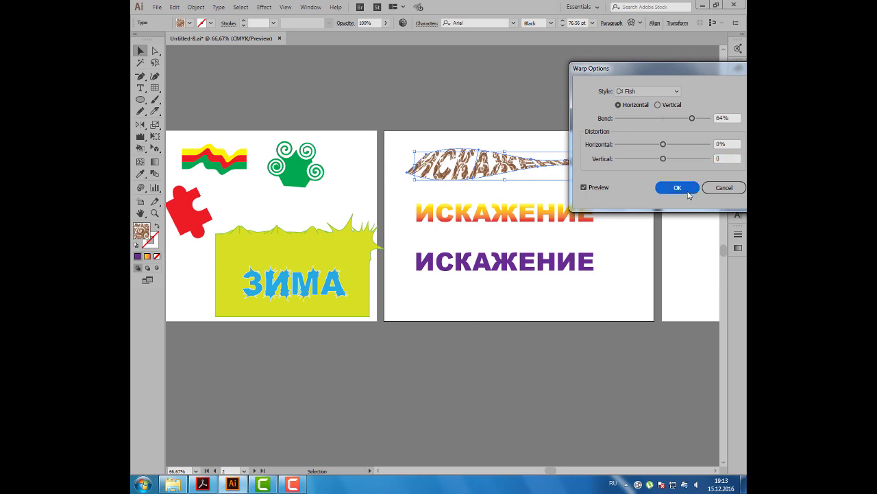
click(677, 188)
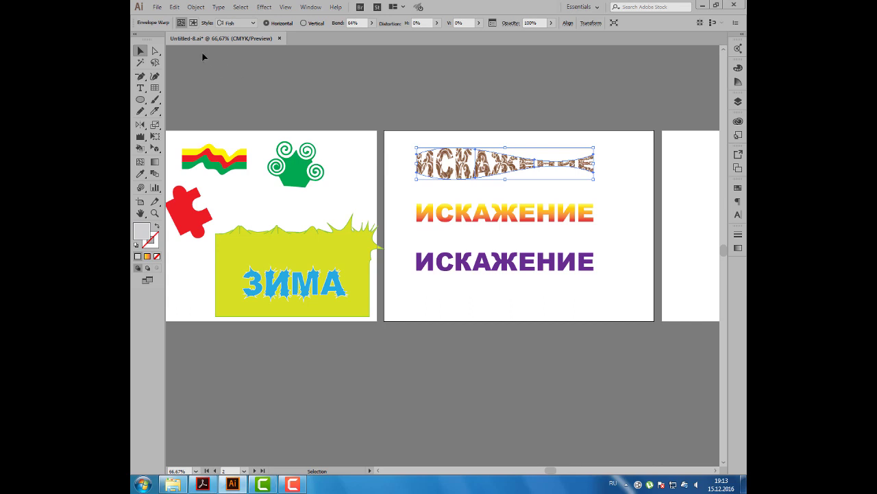
- Open the Object menu to reach Envelope Distort for the fish-warped text
click(196, 7)
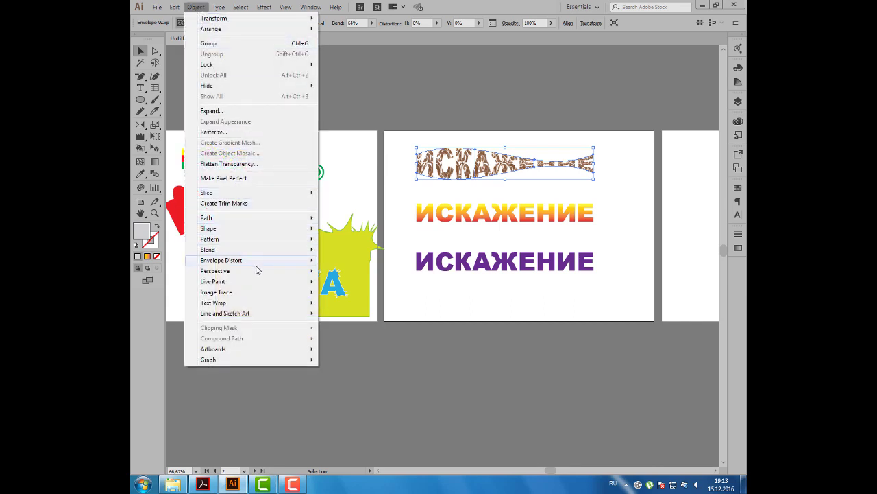
mouse_move(222, 260)
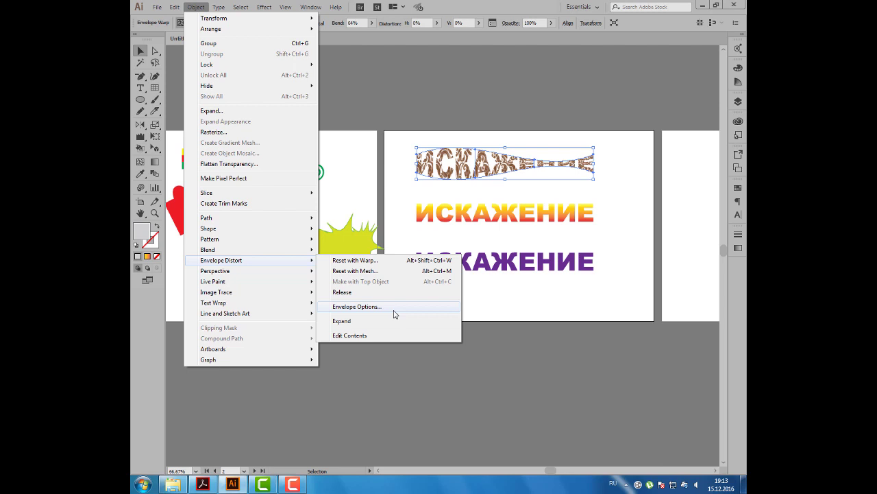
- In Envelope Options, preview and keep Distort Pattern Fills enabled, then accept
click(395, 310)
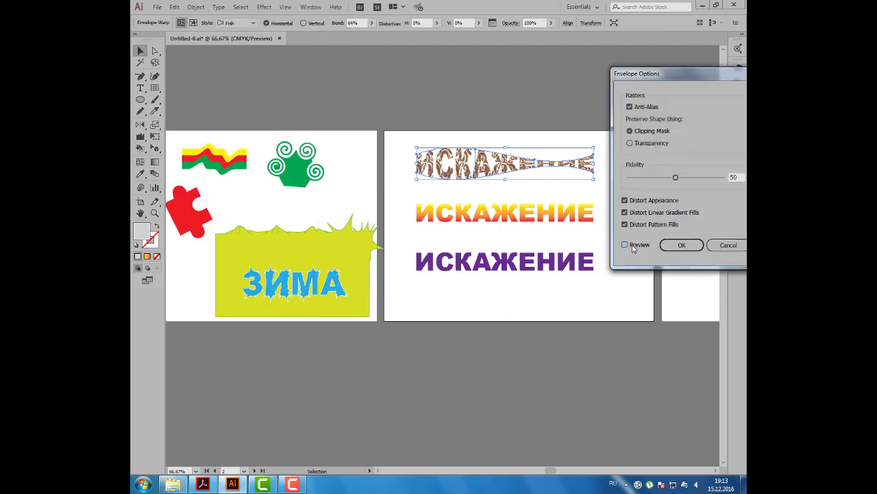
click(633, 247)
click(626, 225)
click(626, 224)
click(679, 248)
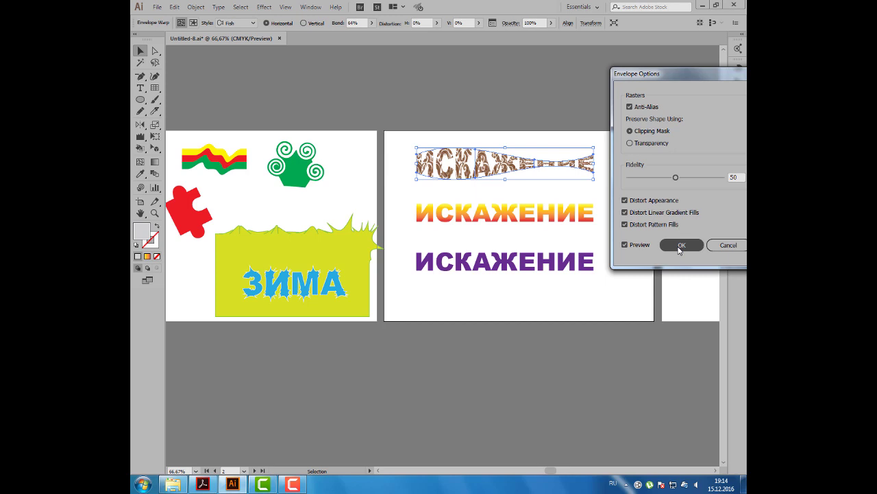
click(195, 6)
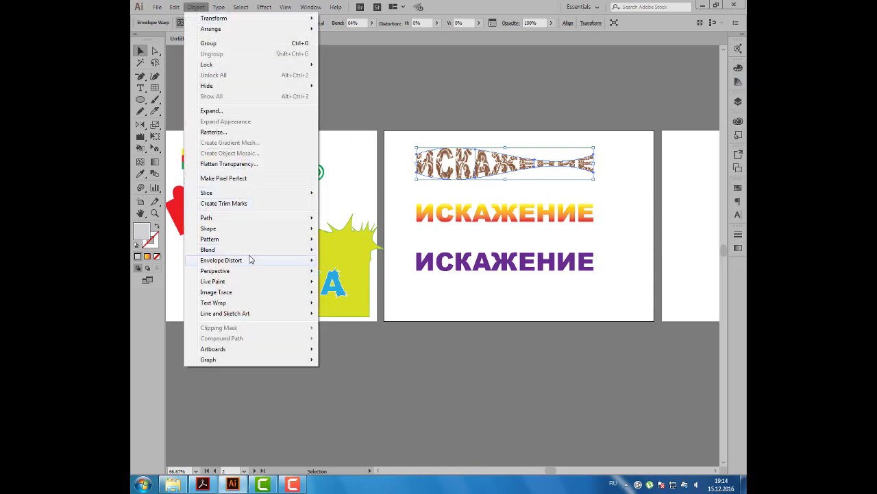
mouse_move(221, 260)
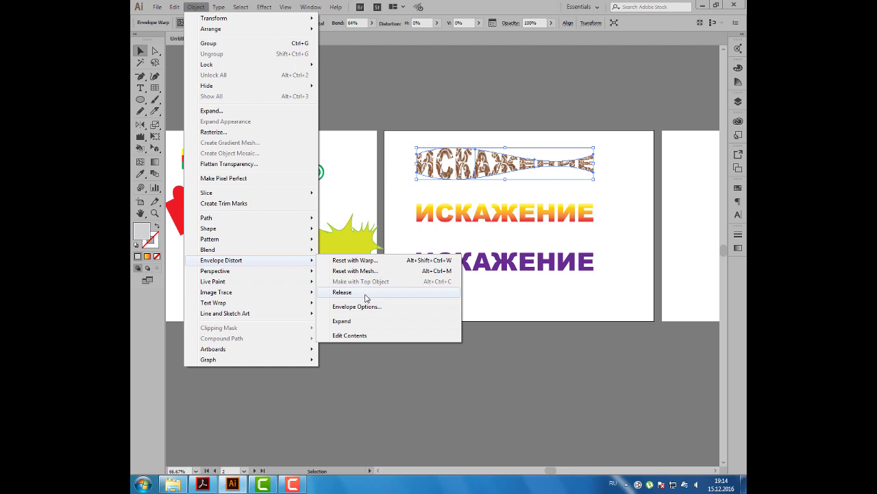
click(366, 299)
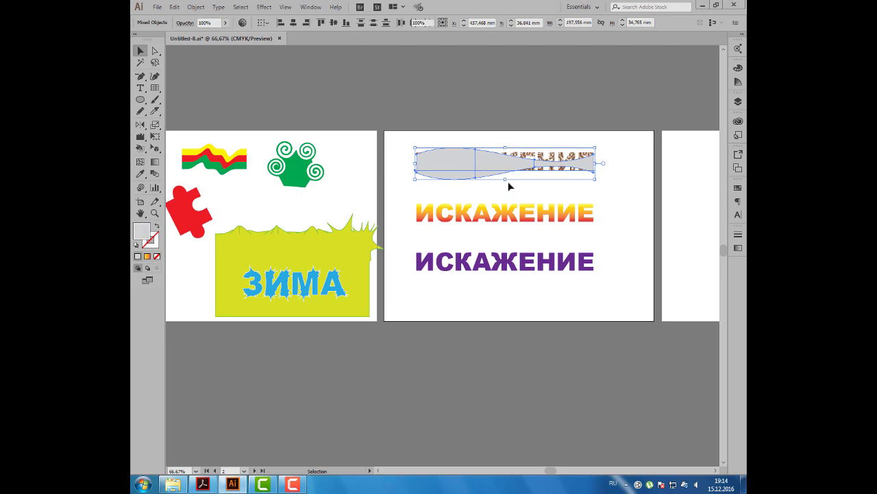
drag(510, 160, 453, 190)
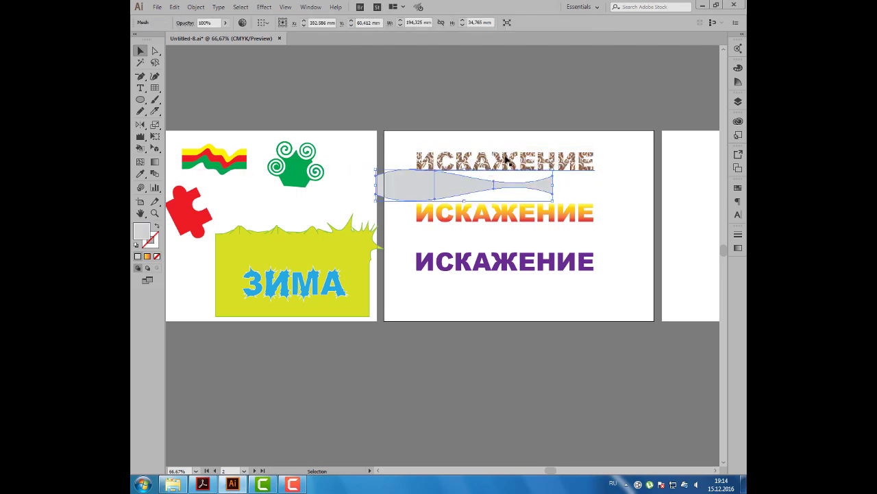
key(ctrl+z)
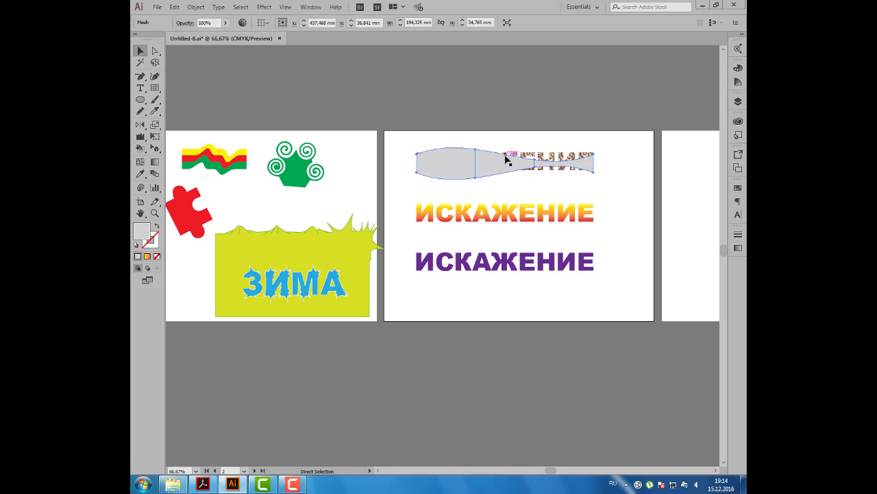
key(ctrl+alt+c)
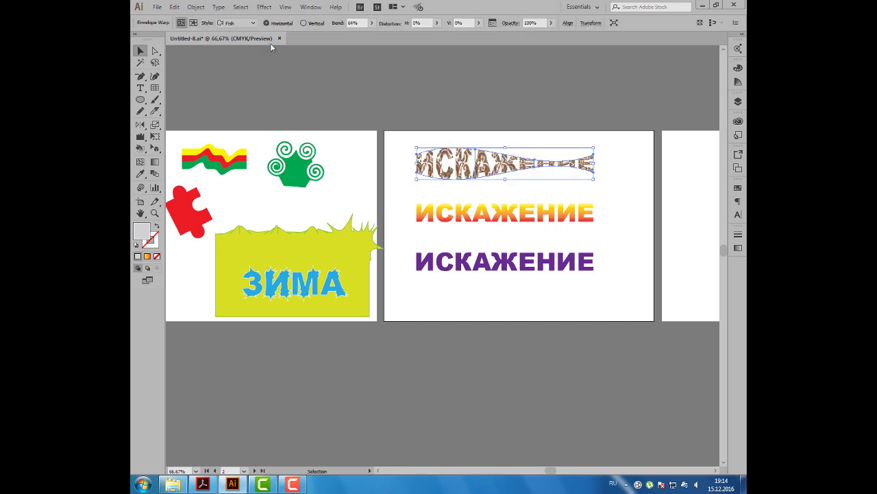
click(197, 7)
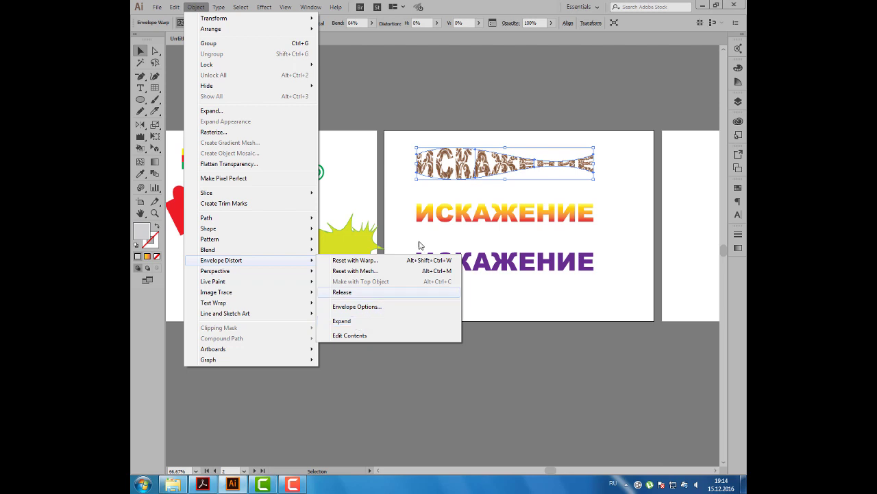
click(453, 194)
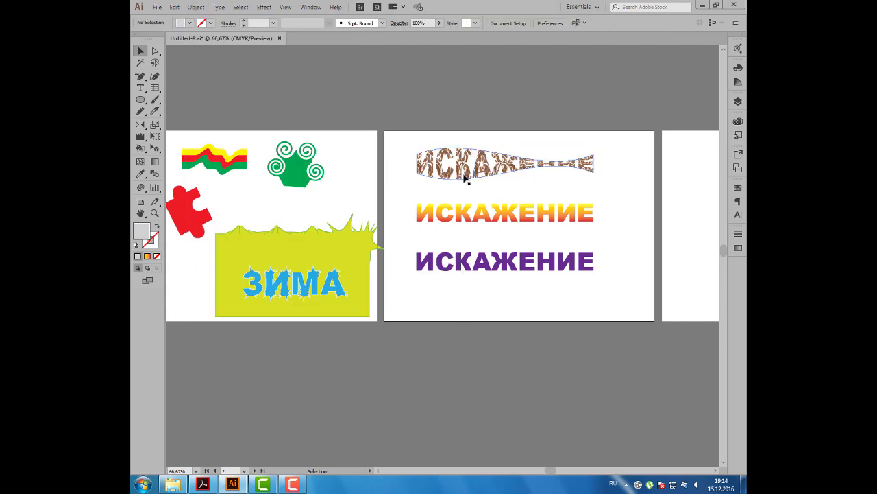
click(464, 177)
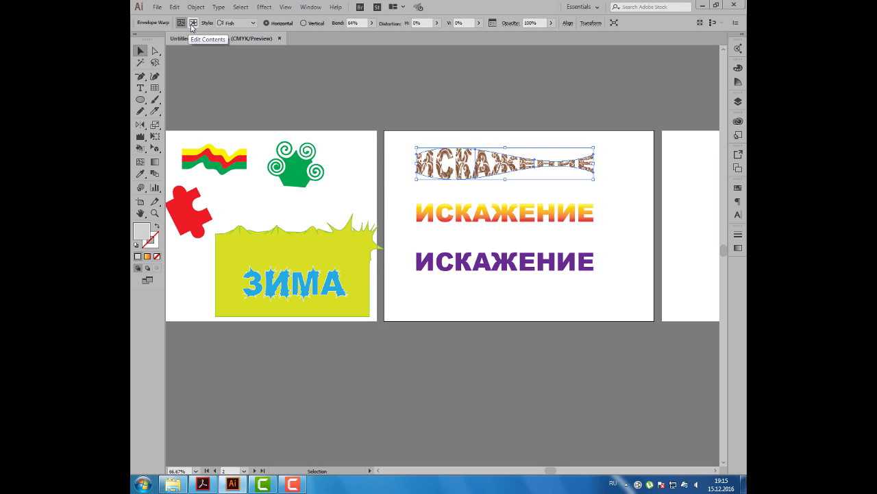
- Give the letters inside the fish envelope a brown stroke, then return to editing the envelope
click(192, 24)
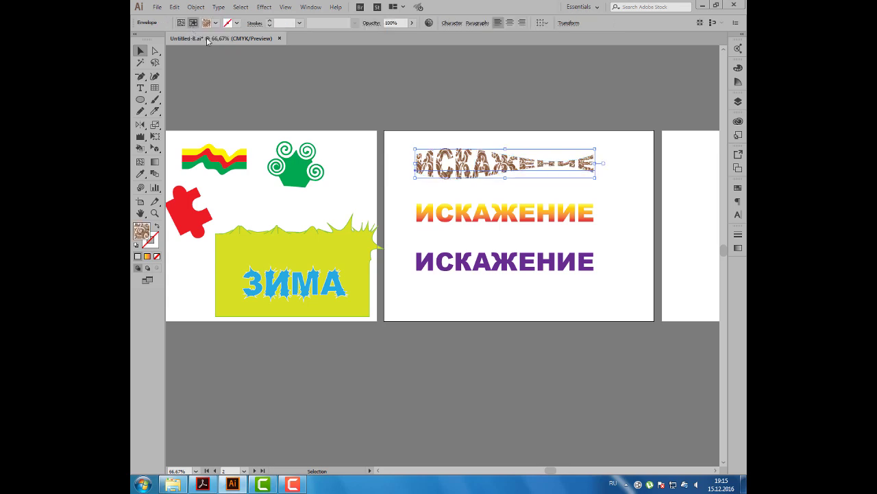
click(235, 26)
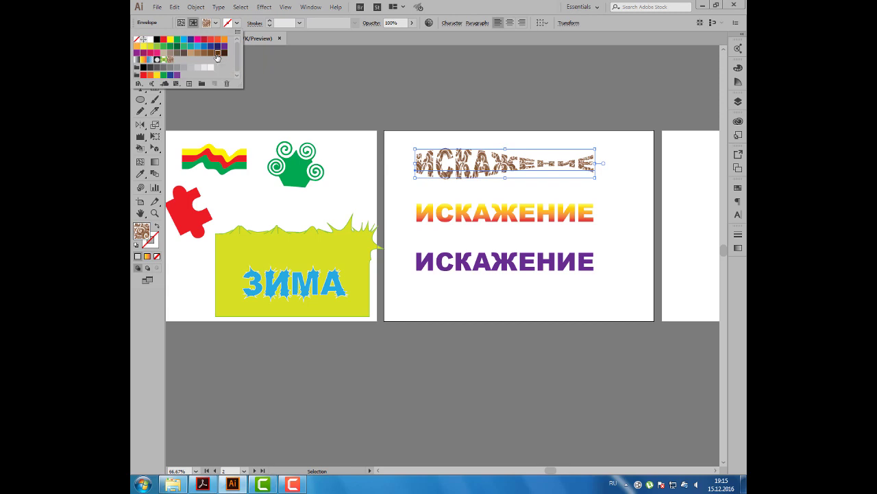
click(217, 53)
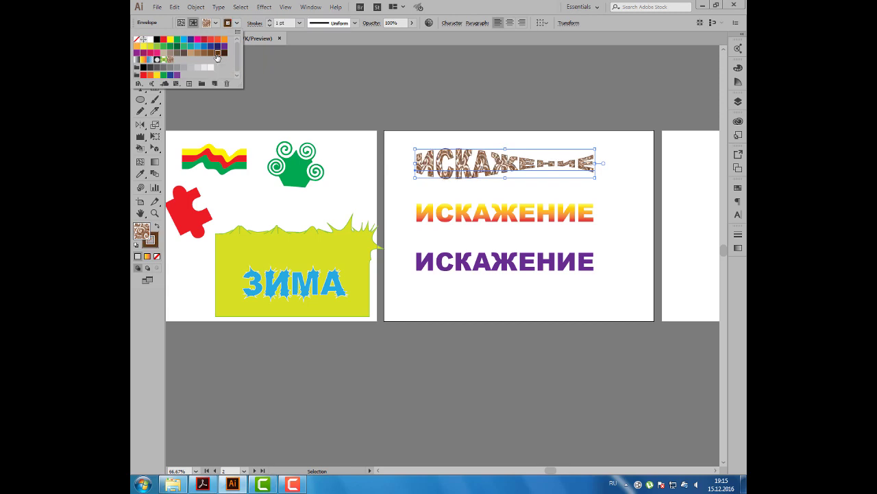
click(184, 26)
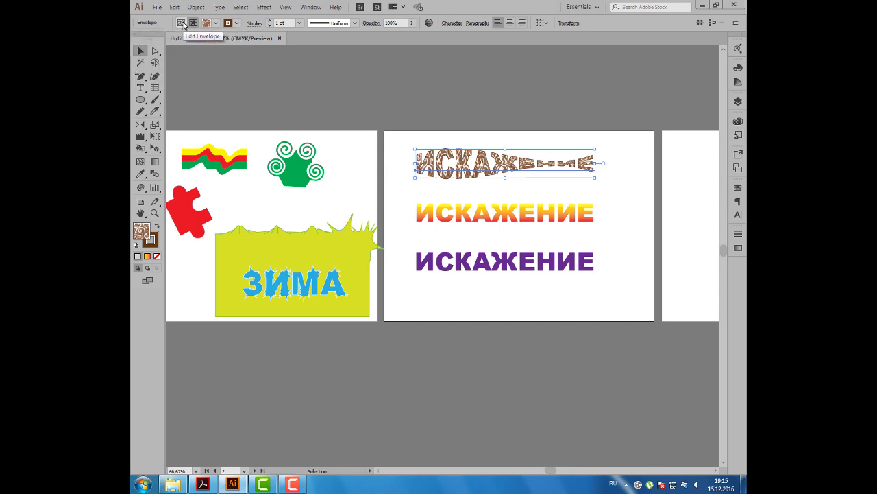
click(182, 23)
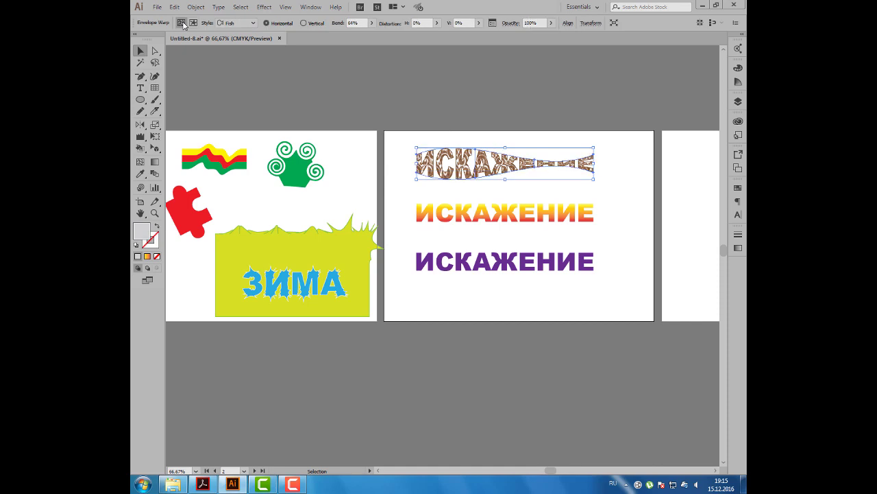
click(490, 214)
- Make an envelope mesh of 1 row and 8 columns on the gradient middle line
click(488, 214)
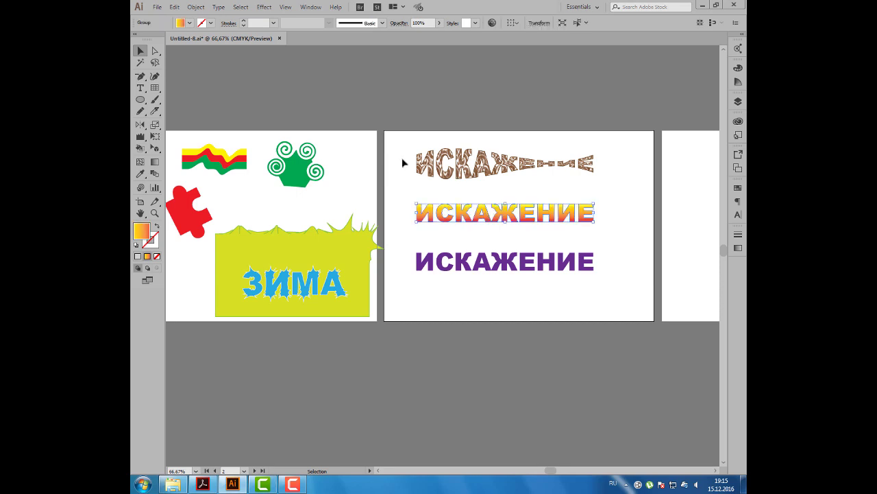
click(196, 7)
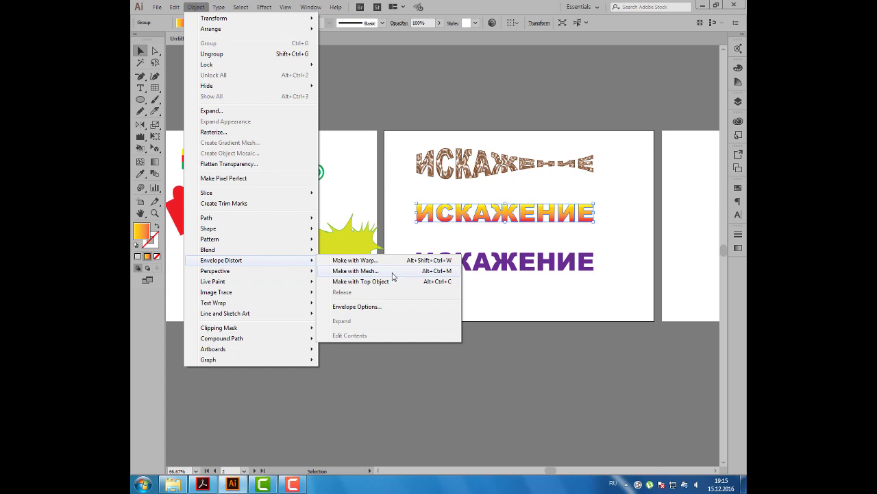
click(393, 273)
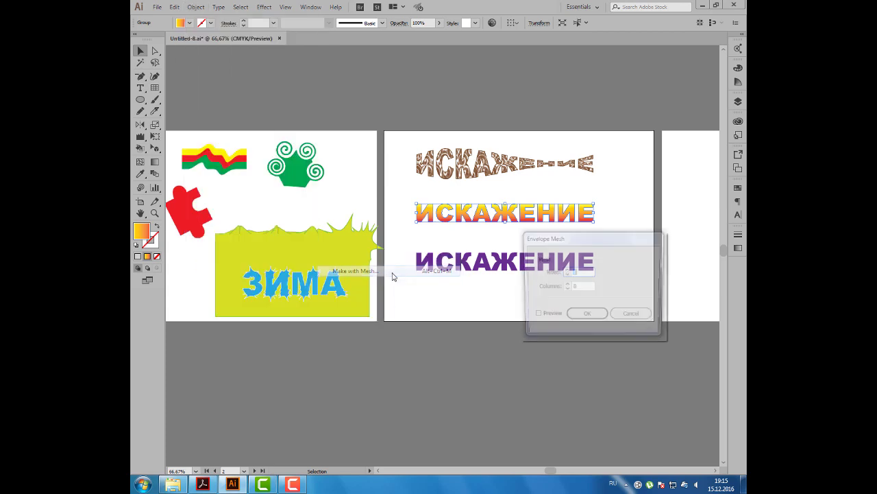
click(536, 316)
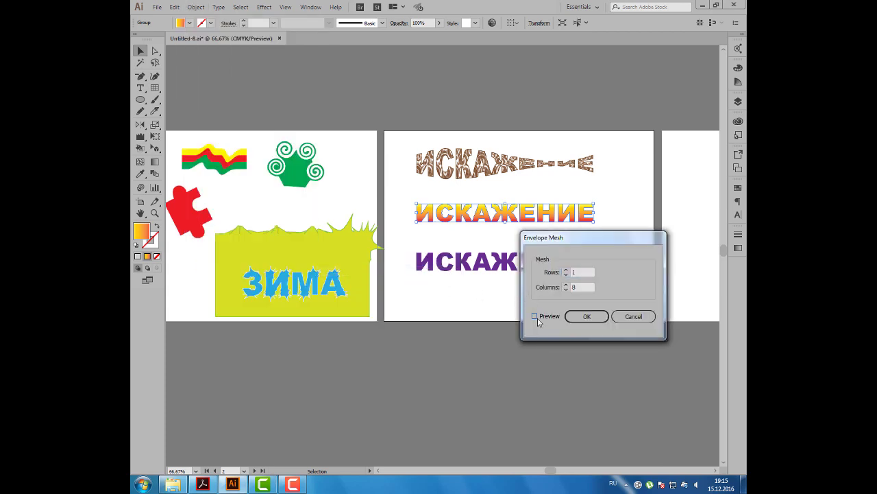
click(566, 270)
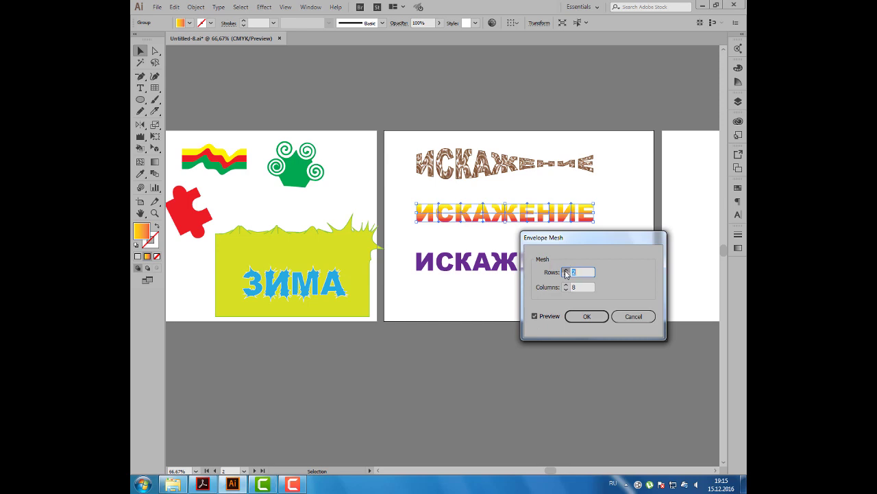
click(565, 276)
click(589, 317)
- Drag the orange text's top mesh points upward into peaks, then zoom to 100%
click(589, 317)
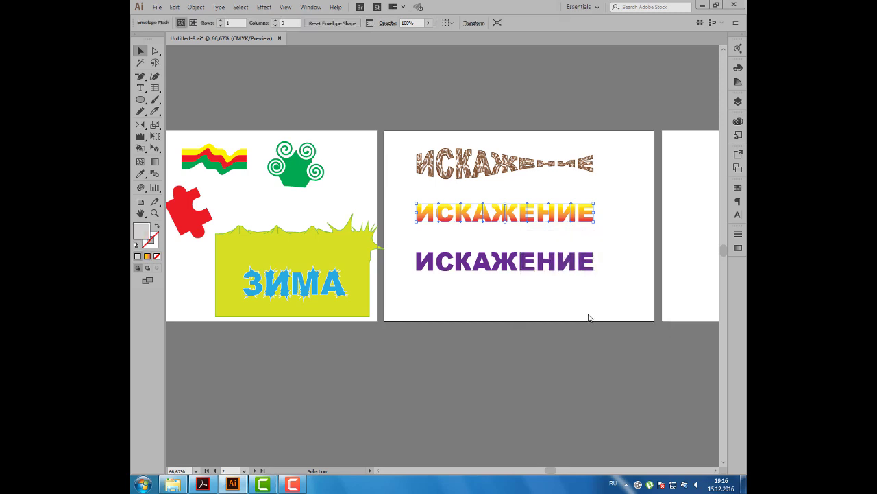
click(154, 52)
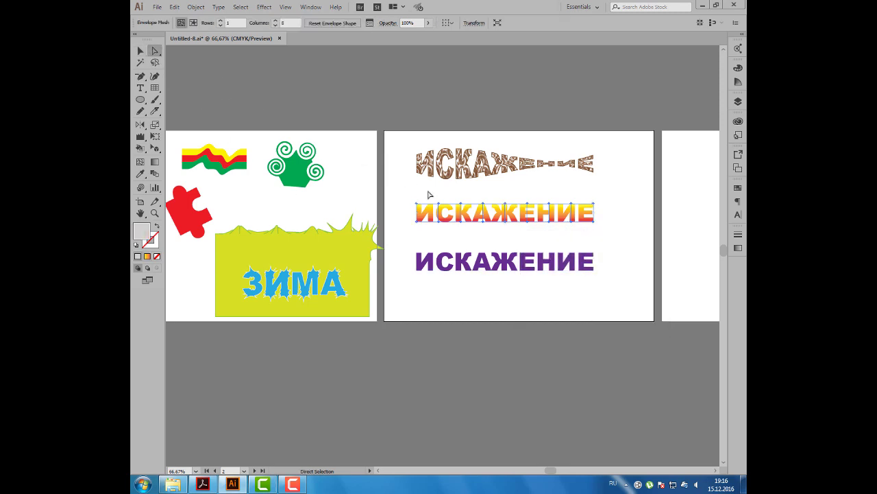
drag(438, 204, 470, 200)
click(469, 199)
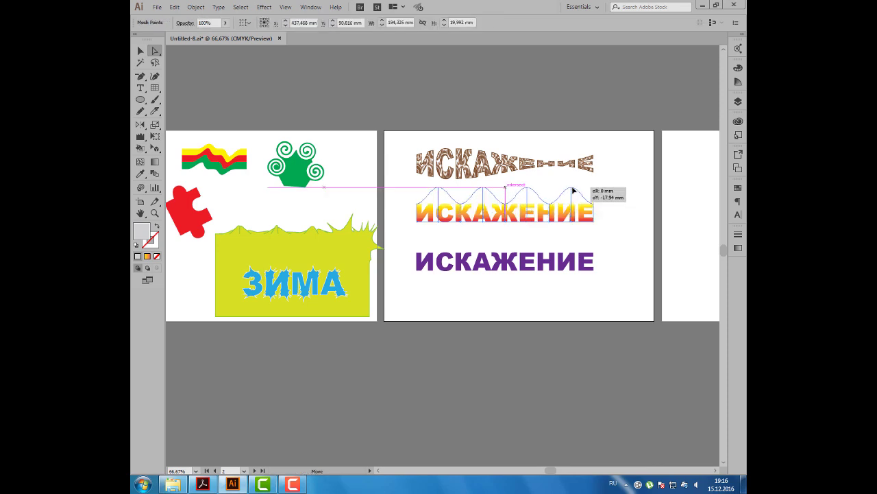
drag(571, 204, 572, 186)
click(538, 229)
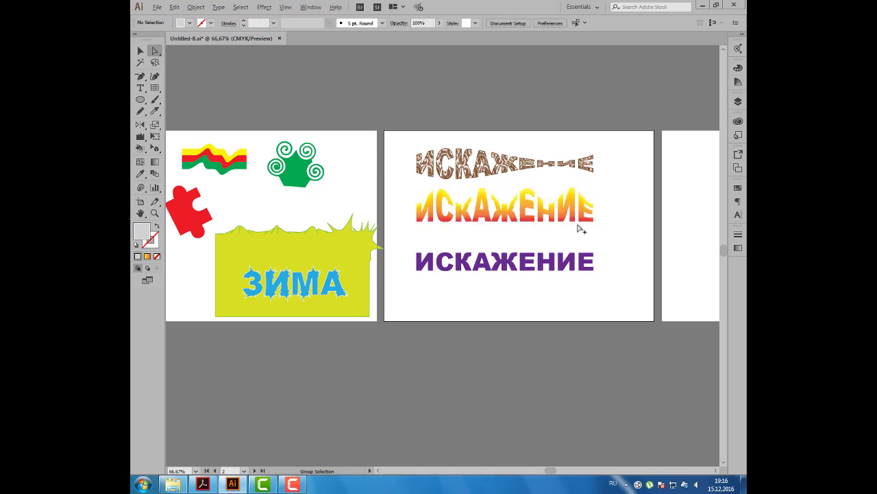
key(ctrl+1)
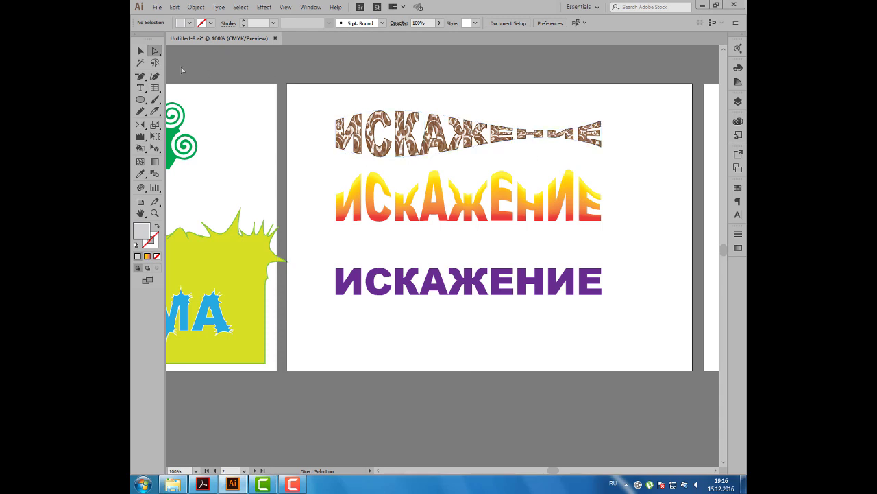
- Check the warped orange text, then select the purple ИСКАЖЕНИЕ line
click(141, 50)
click(348, 196)
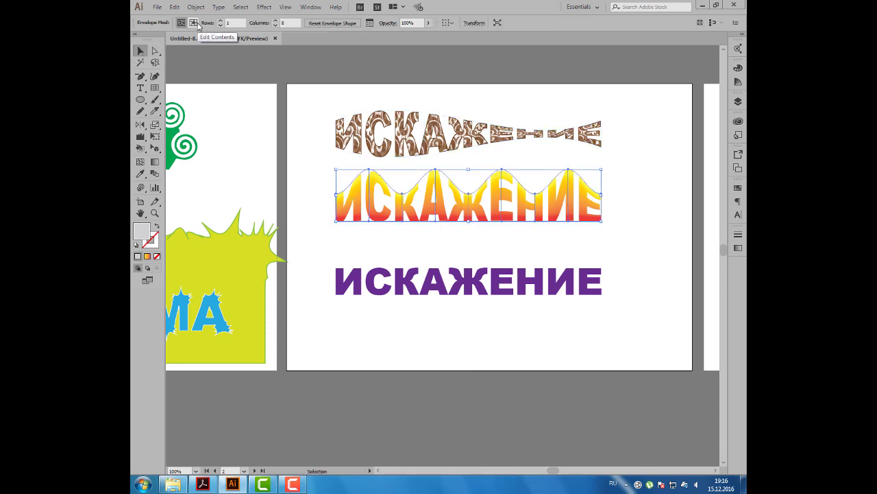
click(312, 87)
click(424, 284)
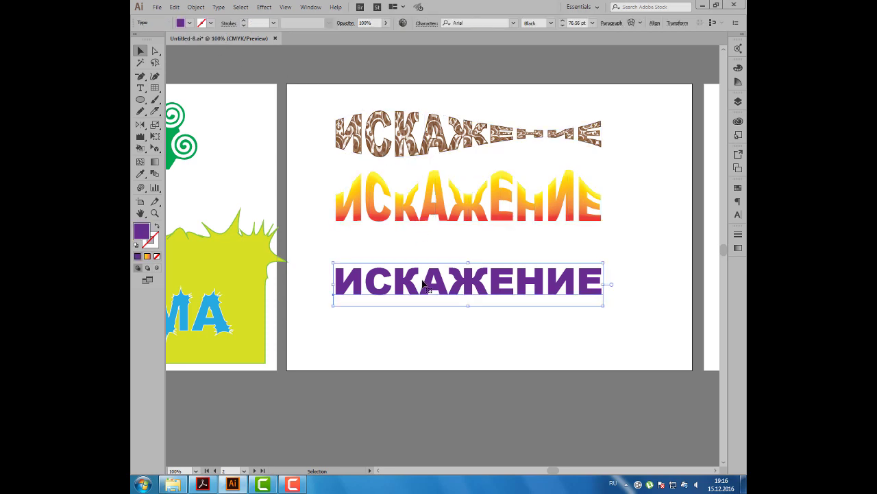
- Draw a small white circle over the purple ИСКАЖЕНИЕ text and select both objects
click(196, 7)
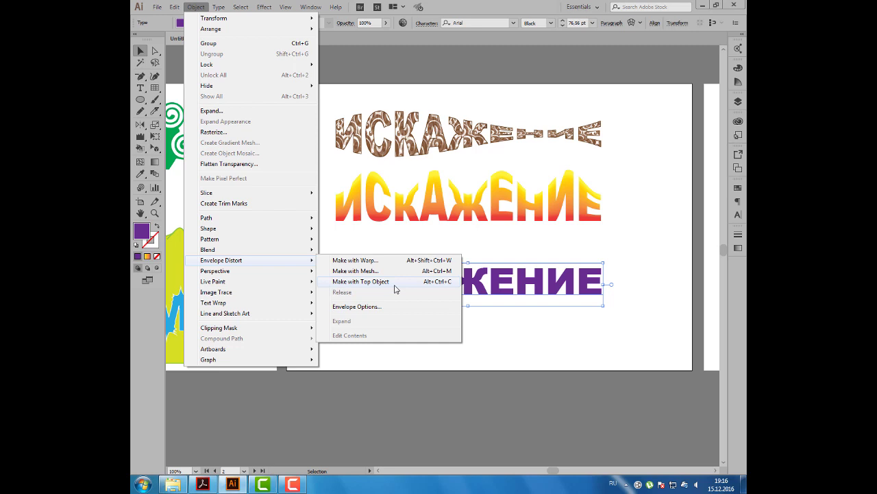
click(489, 253)
click(141, 99)
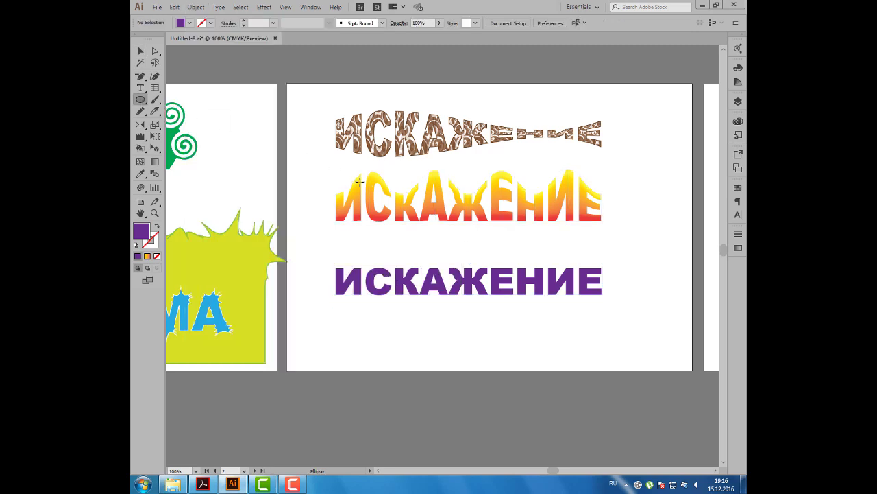
key(d)
drag(446, 264, 481, 297)
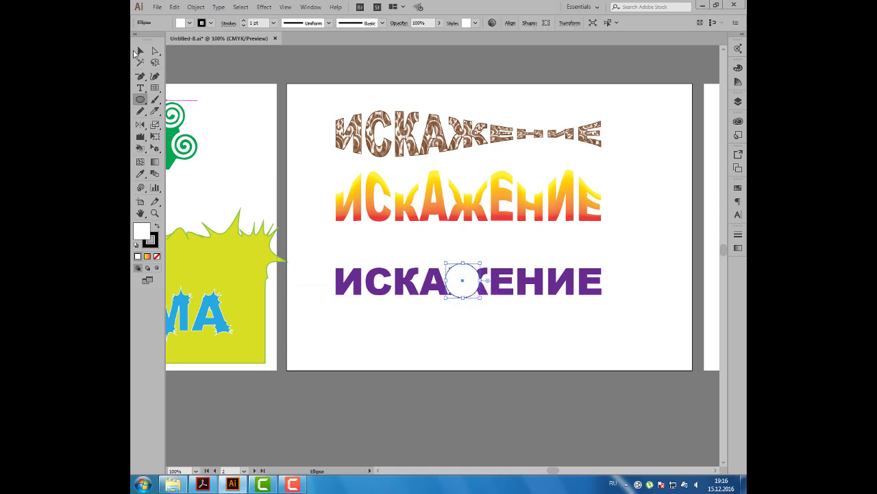
click(141, 51)
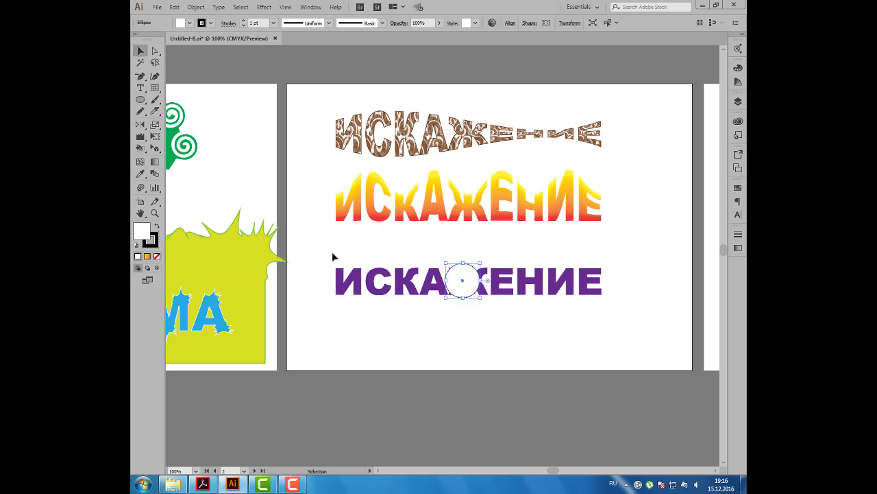
drag(330, 252, 604, 307)
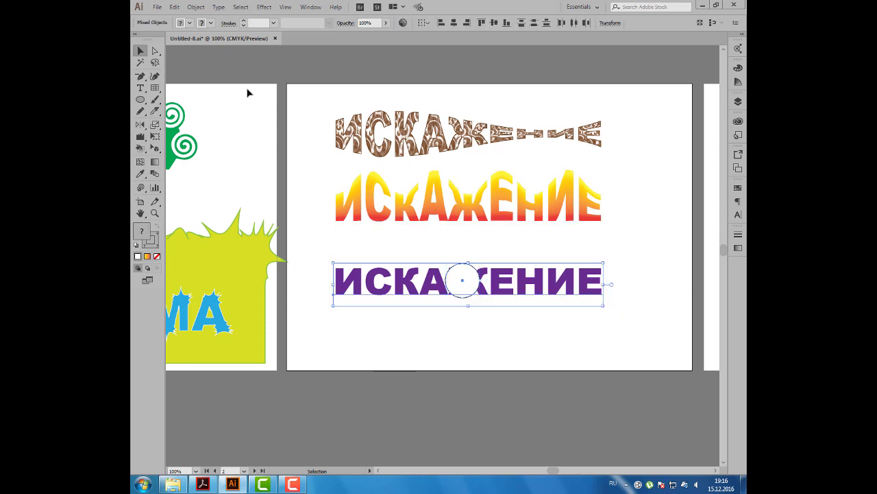
click(196, 7)
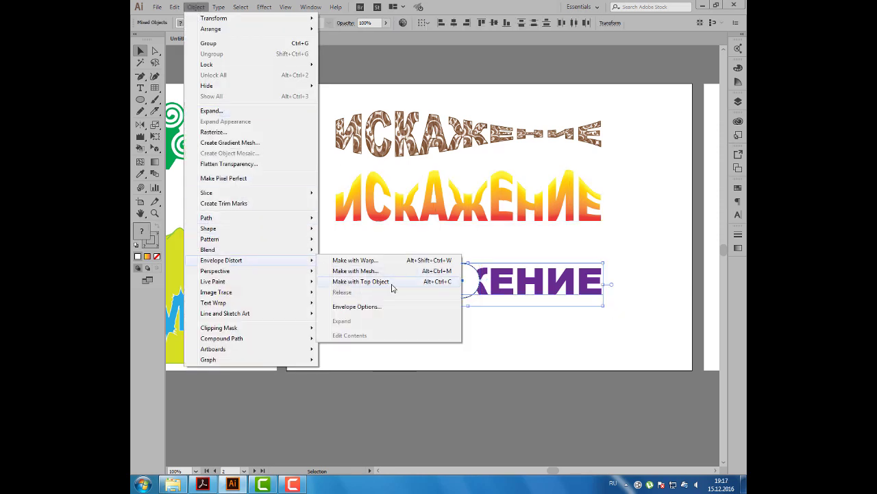
- Envelope the purple ИСКАЖЕНИЕ into the circle, enlarge it to about 63.5 mm and move it left
click(393, 288)
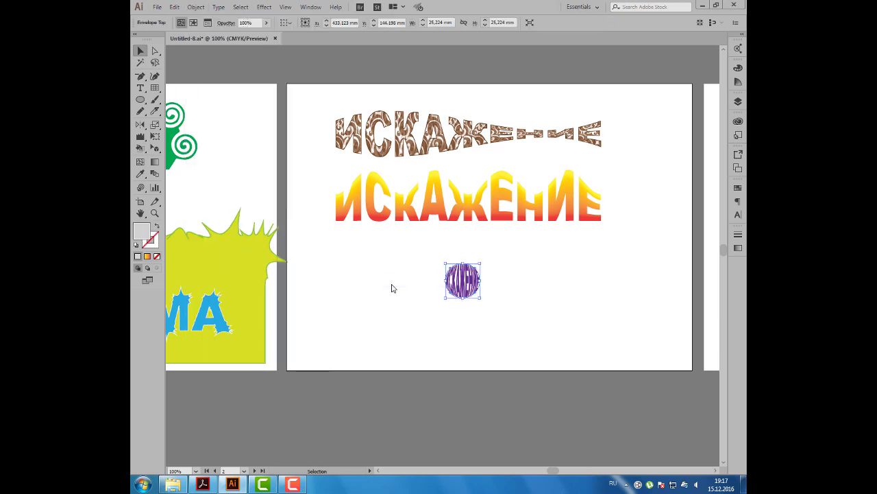
key(ctrl+shift+a)
drag(446, 299, 382, 351)
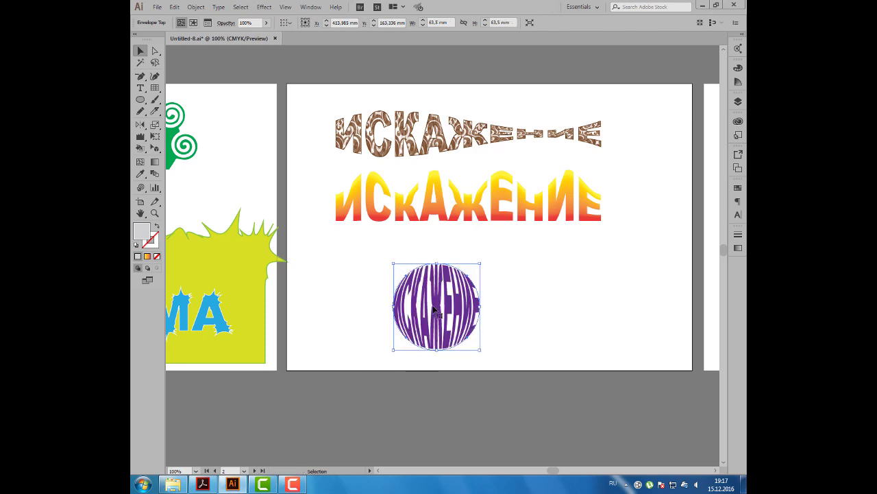
drag(435, 308, 382, 304)
click(468, 264)
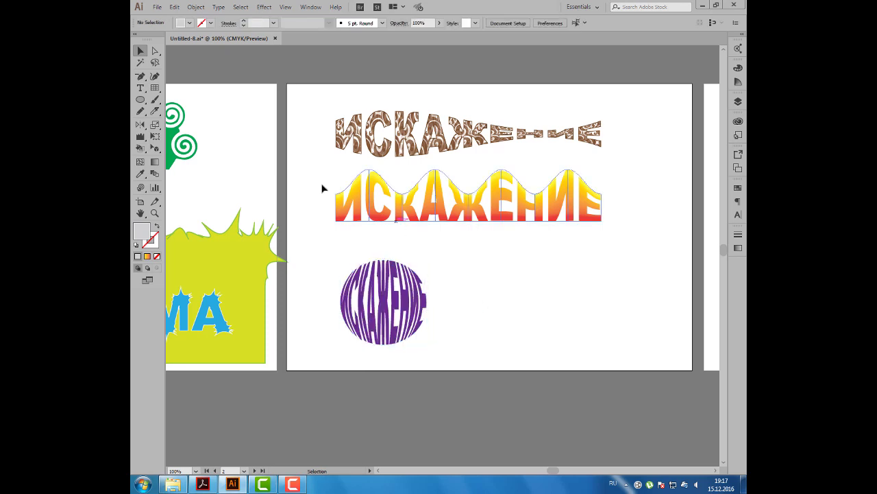
- Draw a square rectangular grid right of the round text, light grey fill with grey lines
click(155, 88)
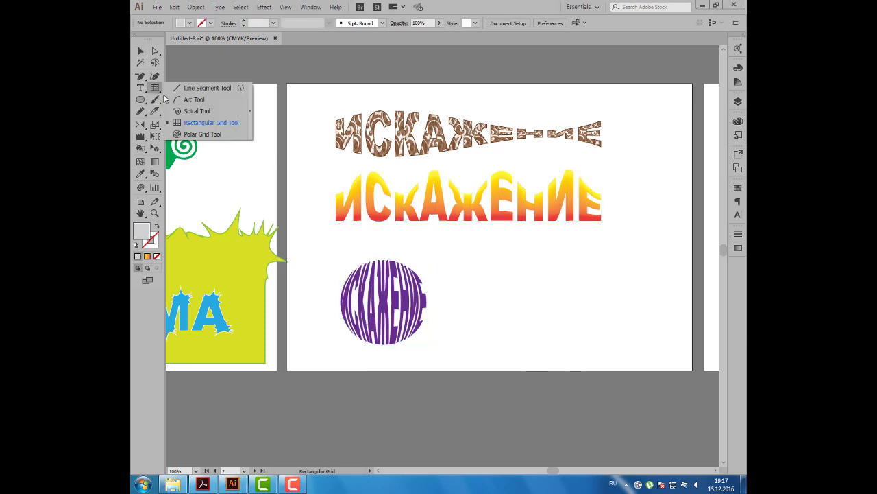
click(219, 127)
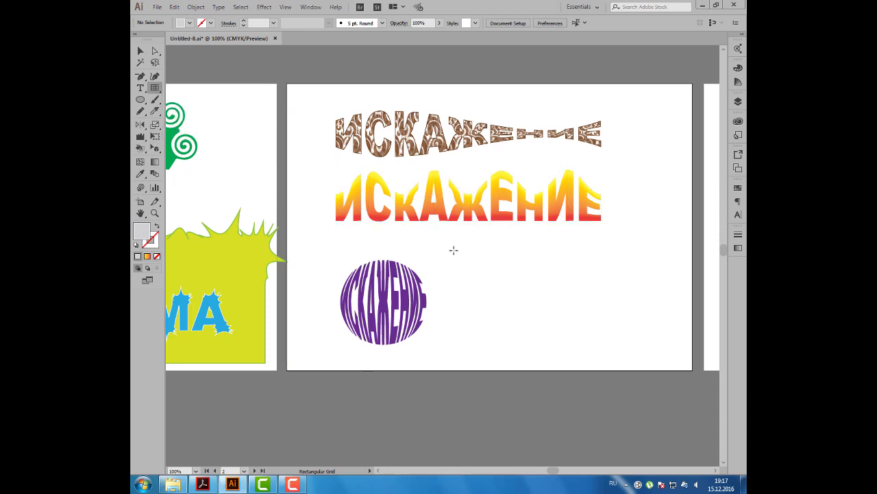
drag(453, 250, 567, 363)
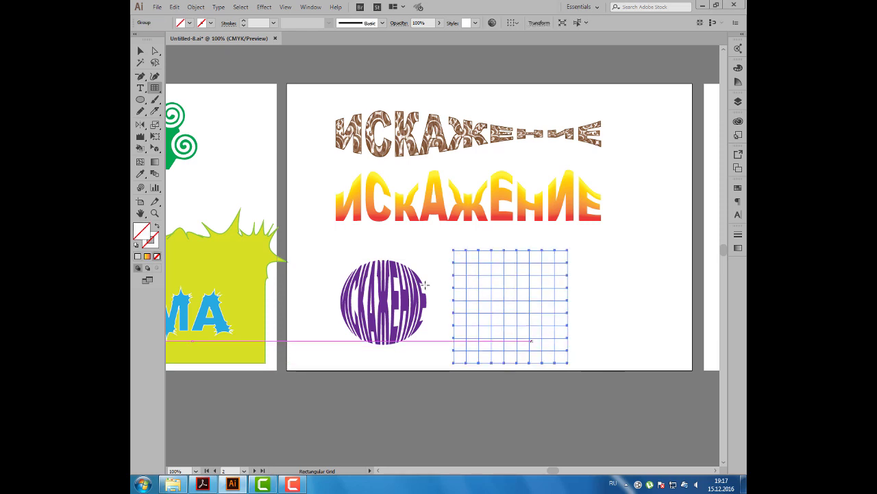
click(190, 25)
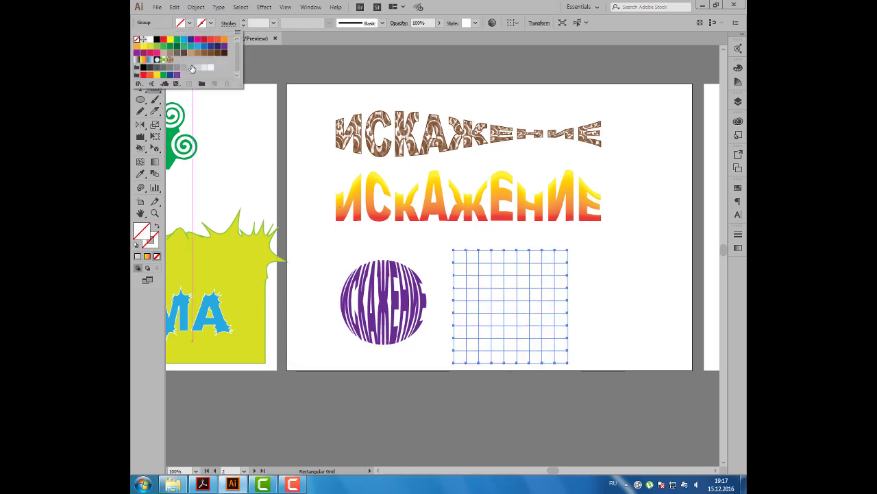
click(191, 67)
click(212, 25)
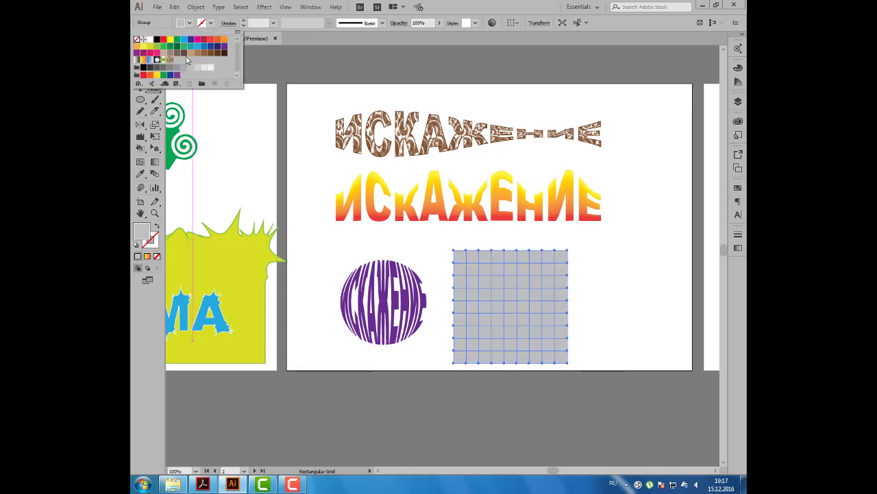
click(167, 68)
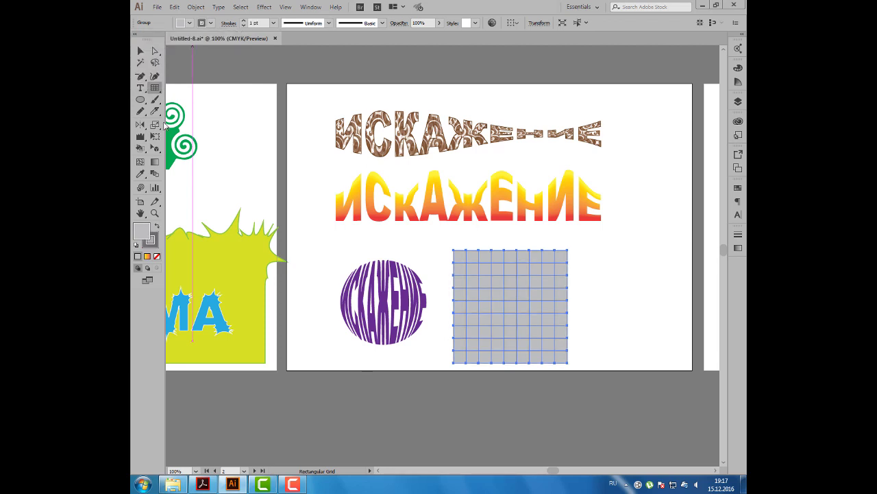
click(140, 149)
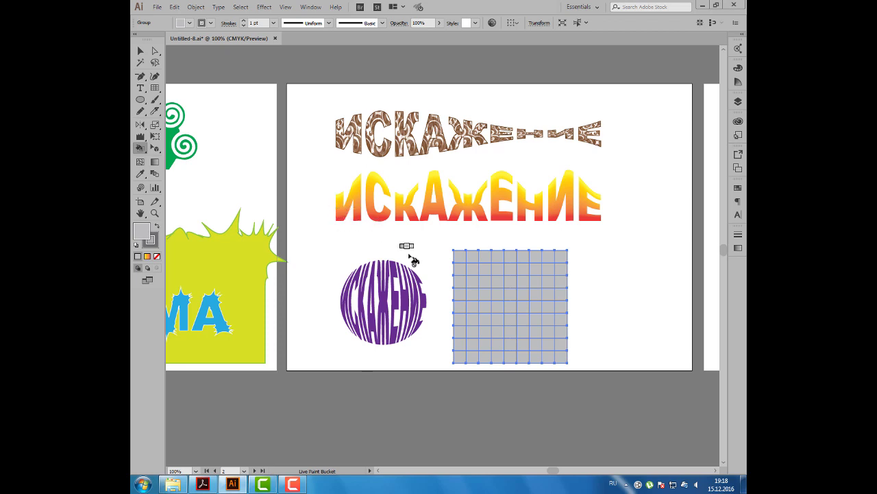
- Live-paint a scattered set of grid cells in a lighter colour
click(460, 269)
click(473, 307)
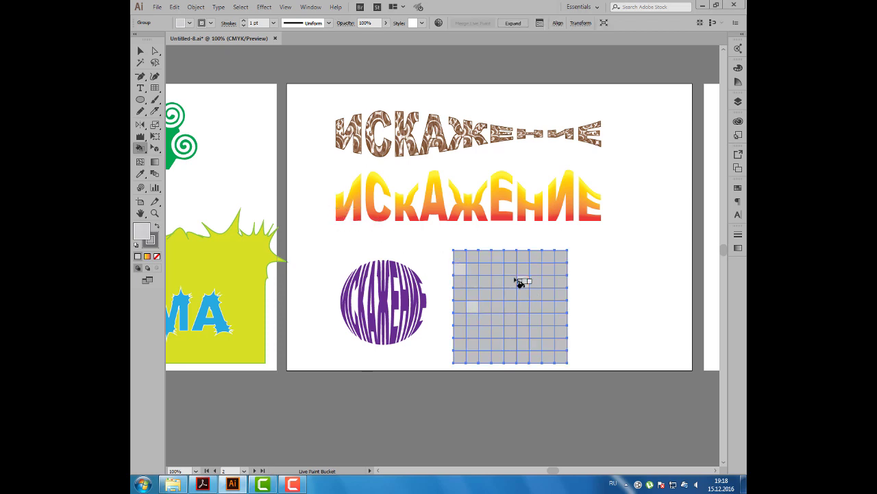
click(521, 281)
click(498, 259)
click(511, 307)
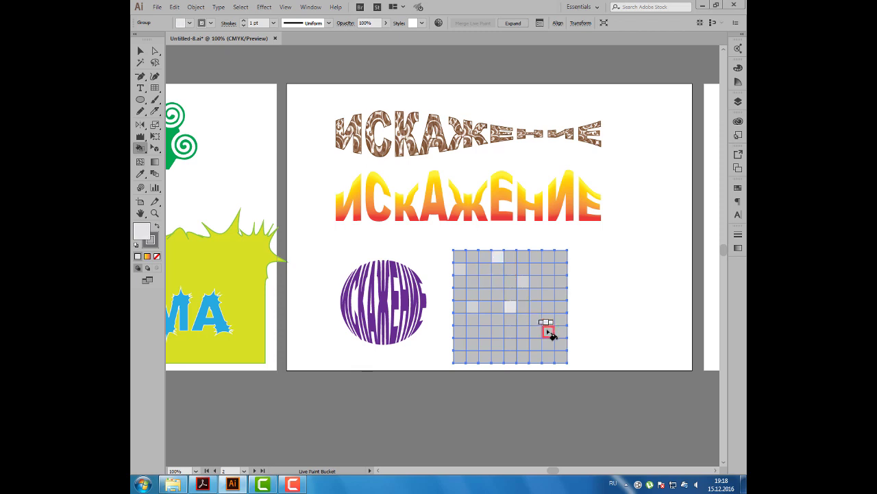
click(548, 333)
click(486, 344)
click(459, 356)
click(475, 282)
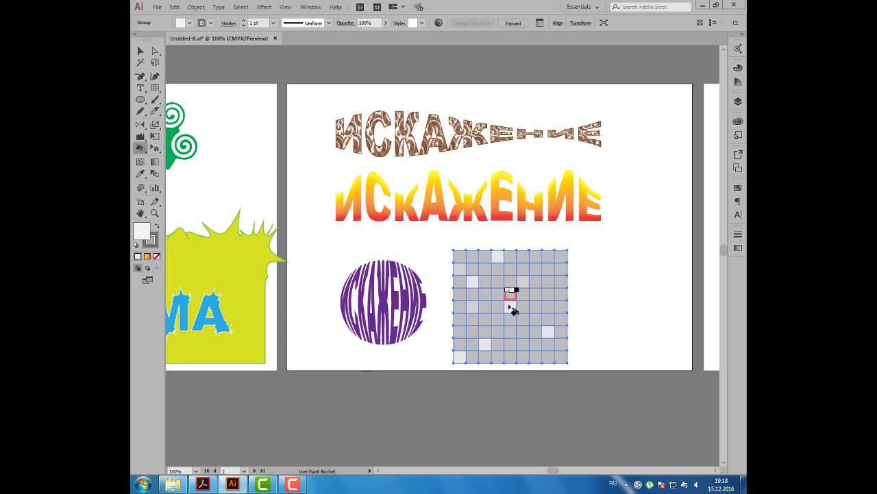
click(498, 319)
click(498, 281)
click(535, 268)
click(547, 306)
click(510, 344)
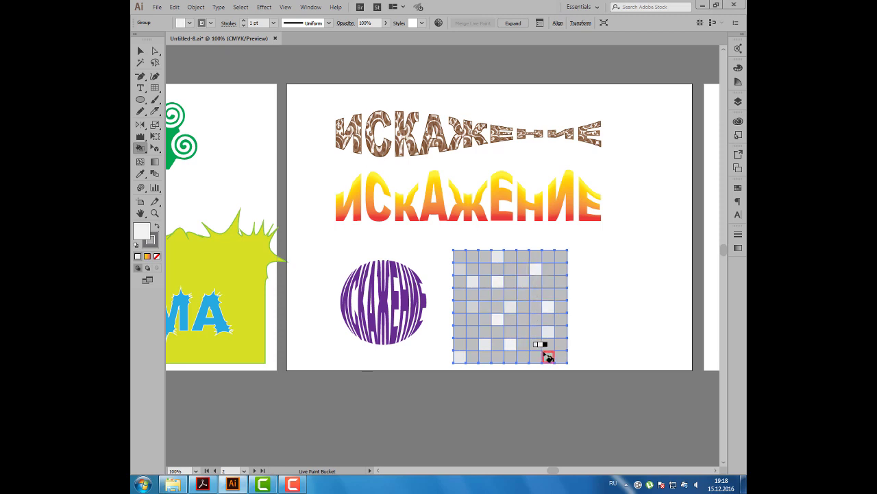
click(549, 356)
click(486, 296)
click(473, 320)
click(524, 332)
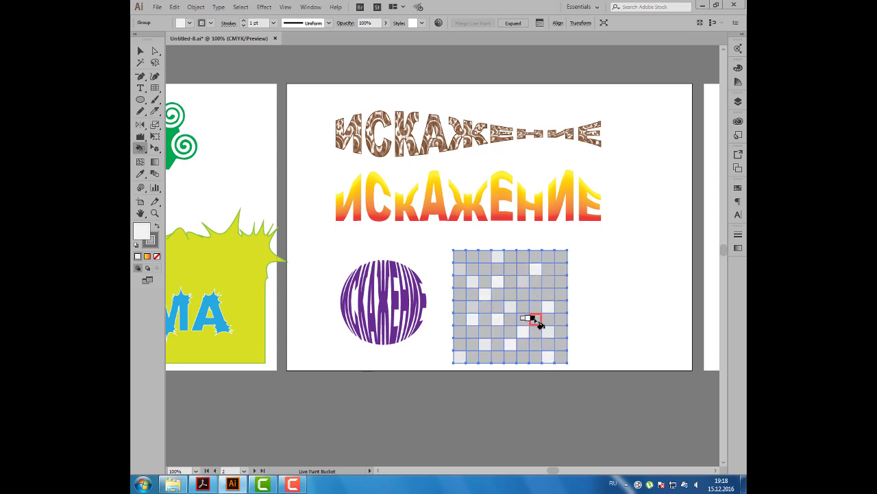
- Step to a darker grey swatch and paint more cells across the grid
key(Left)
key(Left)
key(Left)
key(Left)
key(Left)
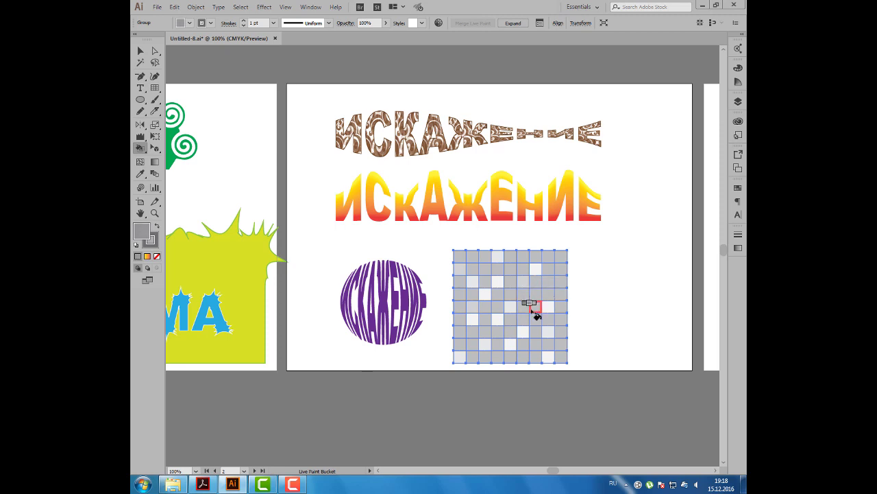
click(536, 307)
click(548, 281)
click(485, 269)
click(485, 332)
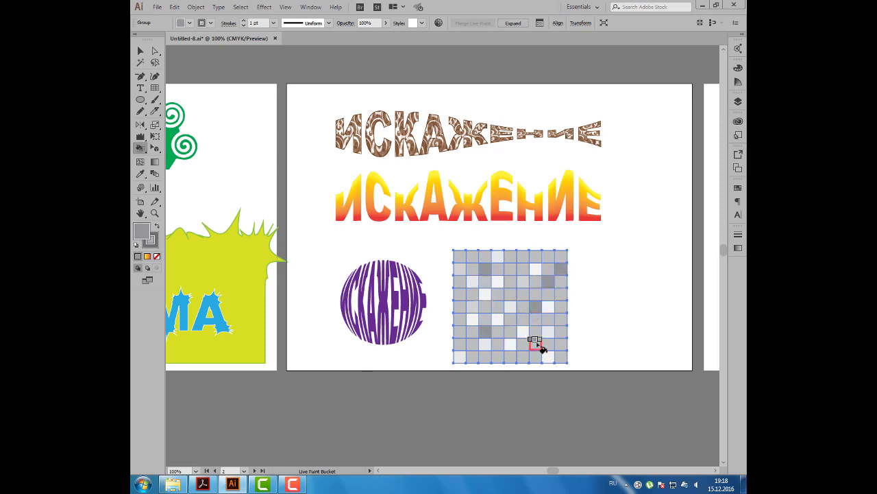
click(485, 307)
click(498, 282)
click(510, 256)
click(459, 281)
click(497, 357)
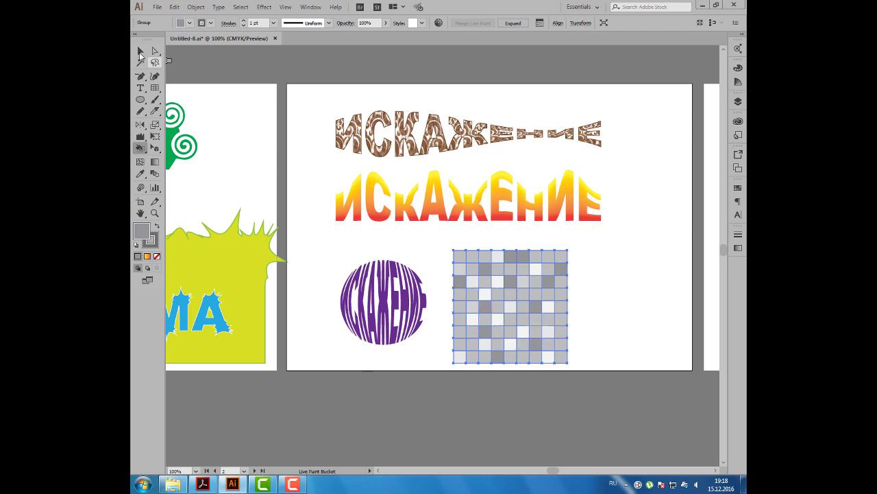
- Draw a white circle over the middle of the mosaic grid and select both
click(141, 51)
key(ctrl+shift+a)
click(141, 99)
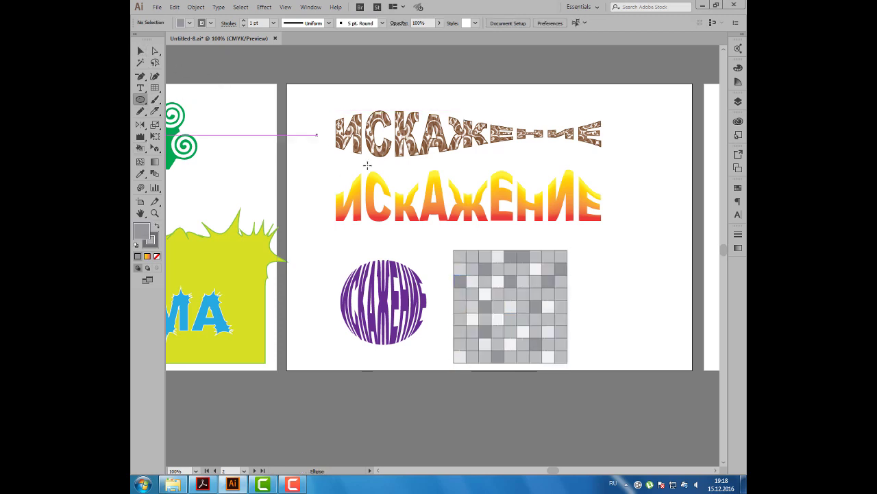
key(d)
drag(488, 290, 534, 332)
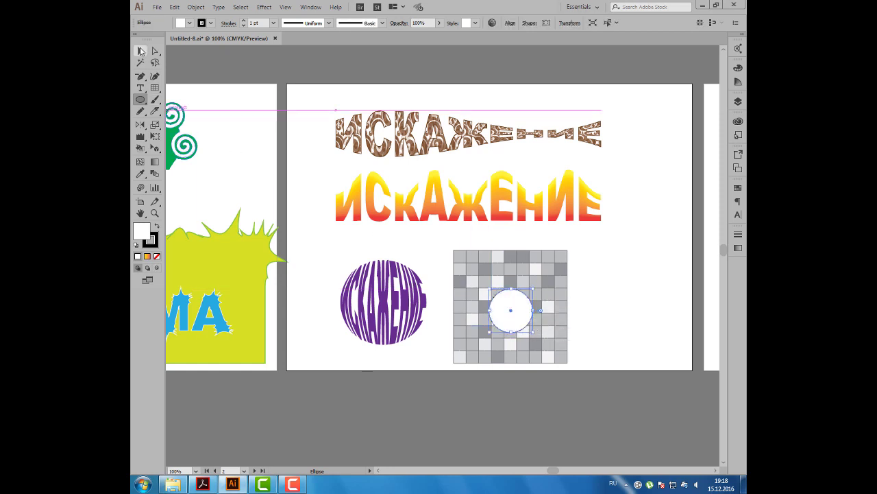
click(140, 51)
drag(593, 269, 514, 330)
- Envelope the grid into the circle with Make with Top Object, then move it left and enlarge it
click(196, 7)
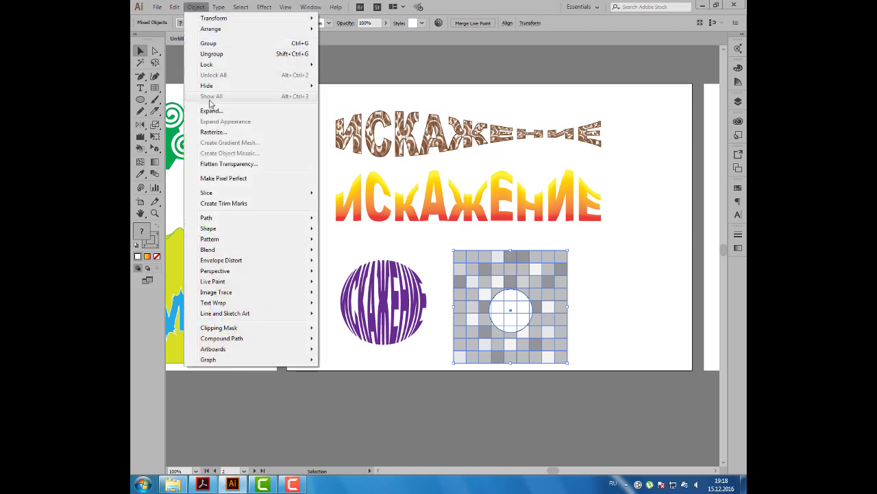
mouse_move(221, 260)
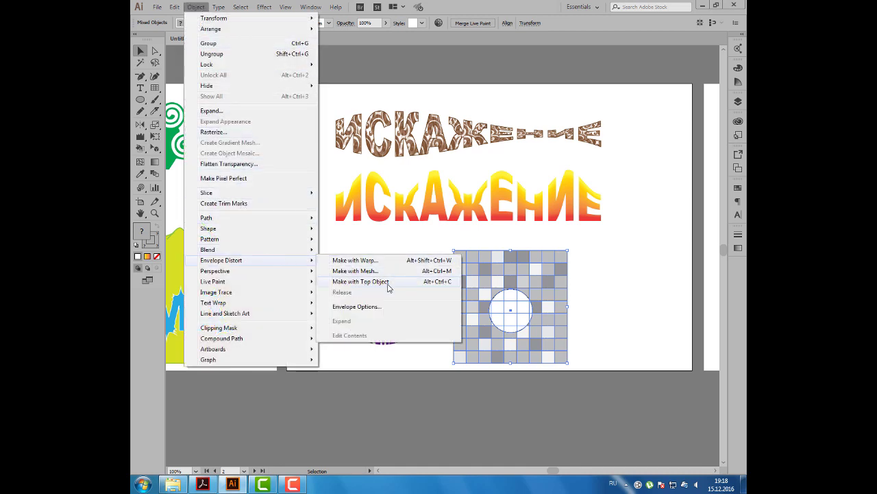
click(388, 287)
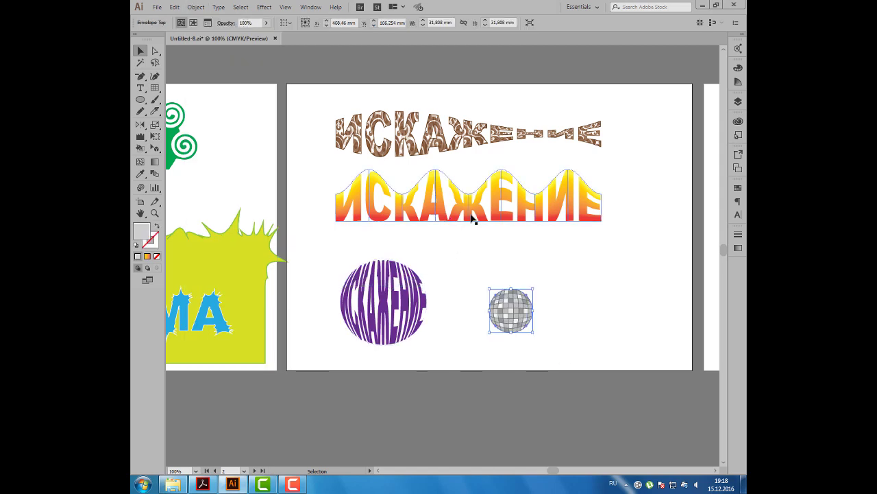
drag(511, 309, 458, 304)
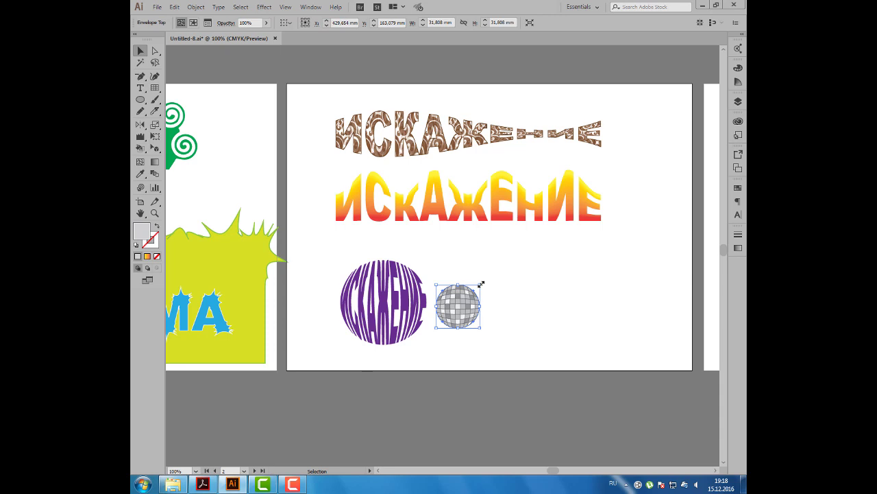
drag(481, 284, 504, 263)
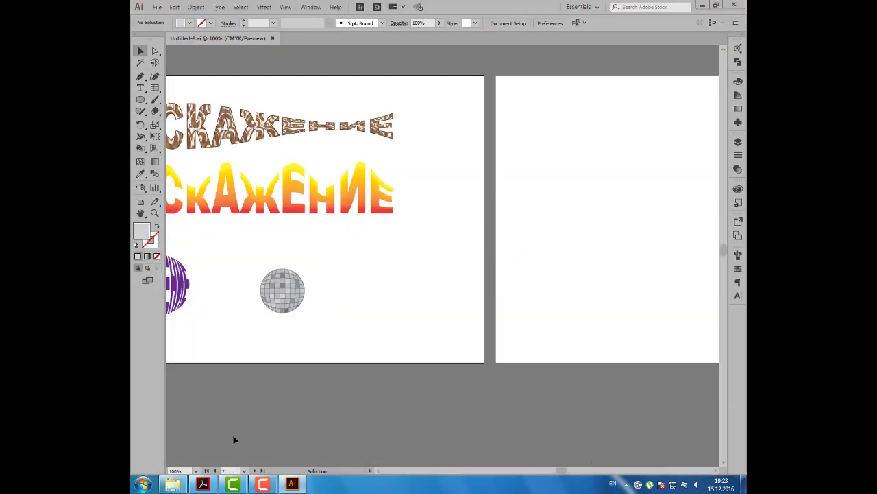
click(204, 484)
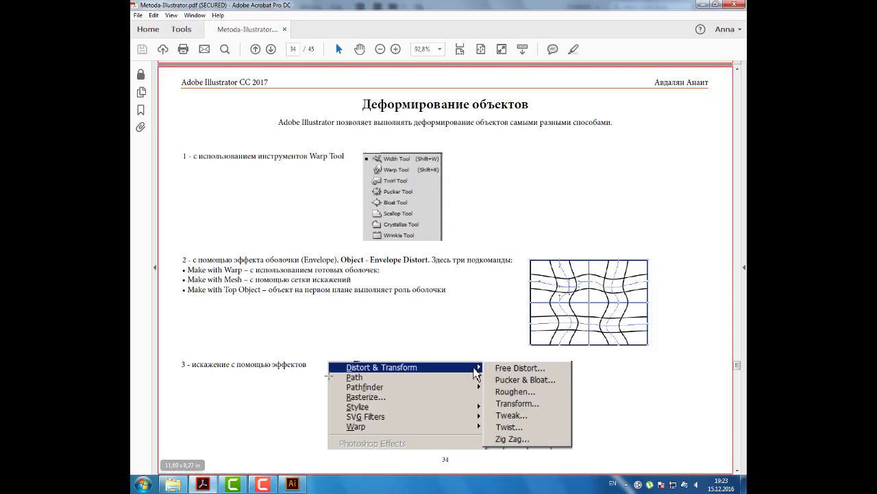
click(292, 484)
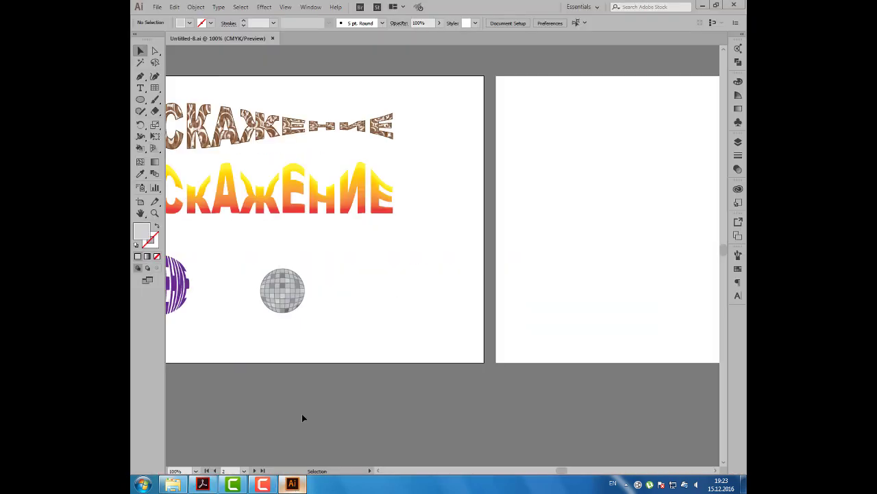
click(263, 8)
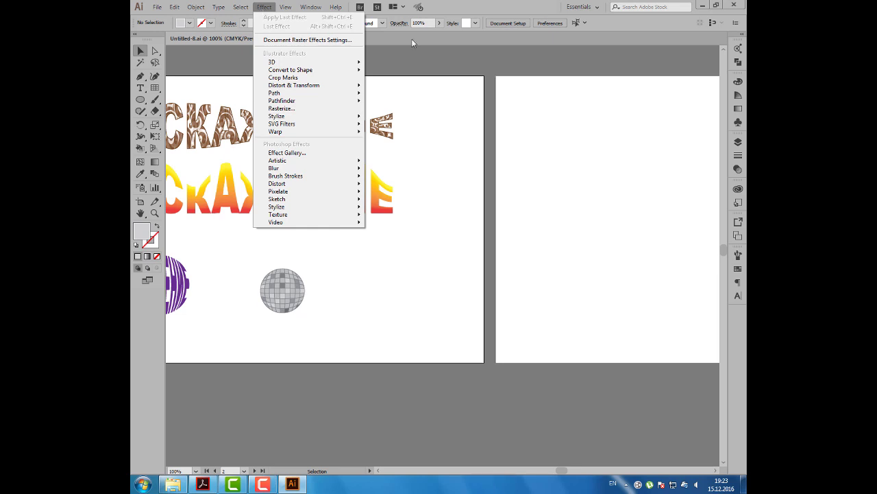
- Dismiss the effects list and pan right to the empty second artboard
click(564, 112)
drag(558, 130, 437, 137)
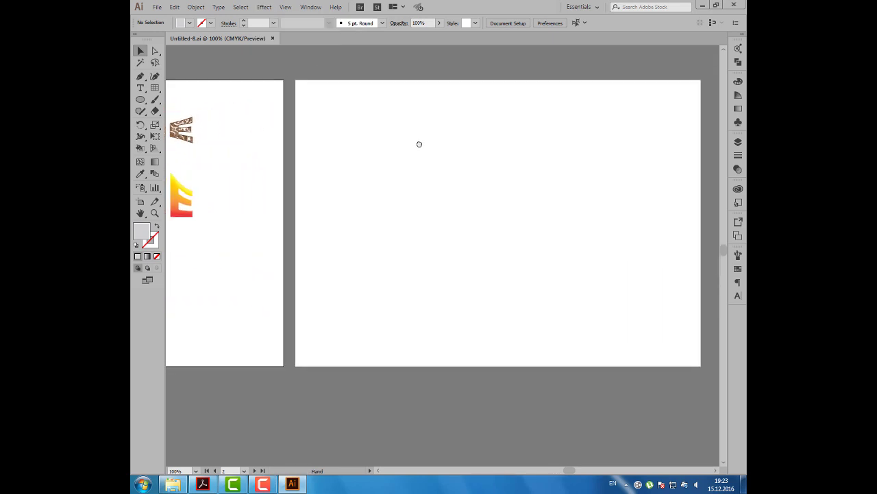
- Draw a square rectangular grid on the second artboard, filled yellow with green lines
click(155, 88)
drag(347, 170, 446, 268)
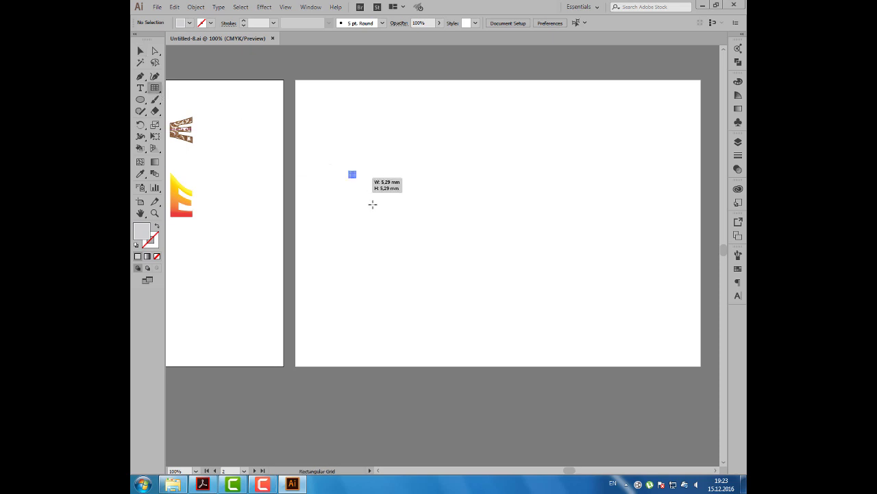
click(189, 24)
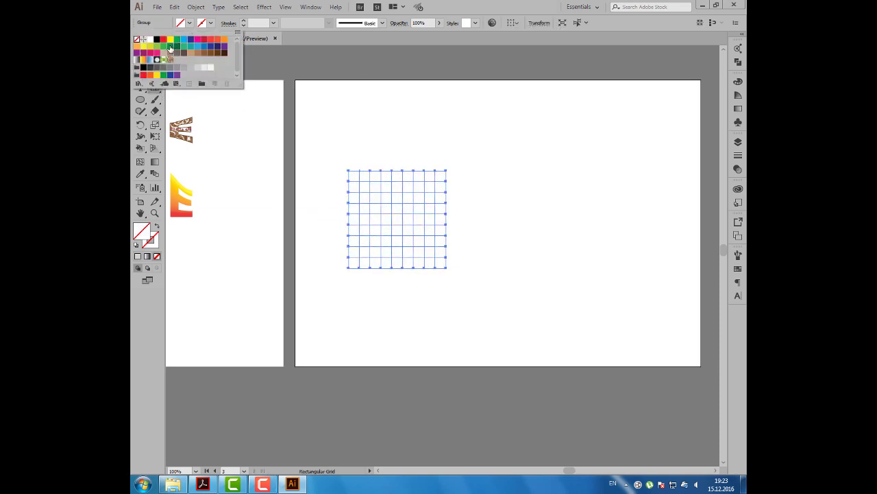
click(170, 39)
click(210, 24)
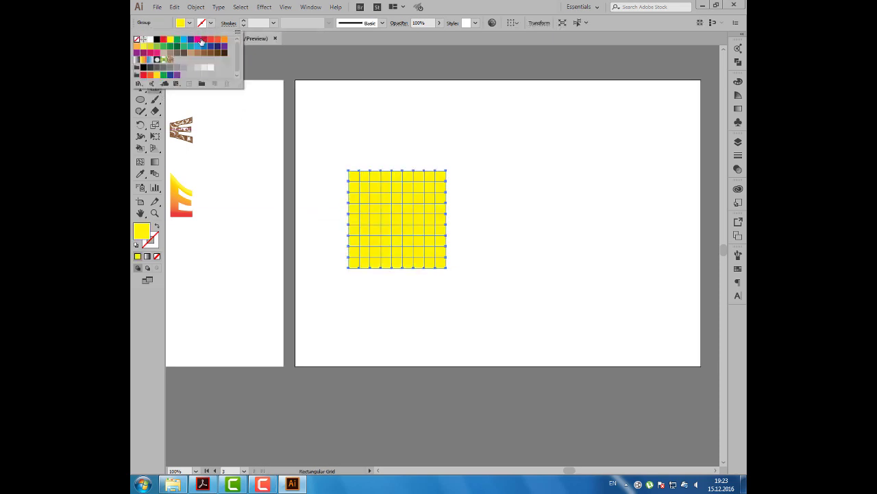
click(176, 41)
click(142, 50)
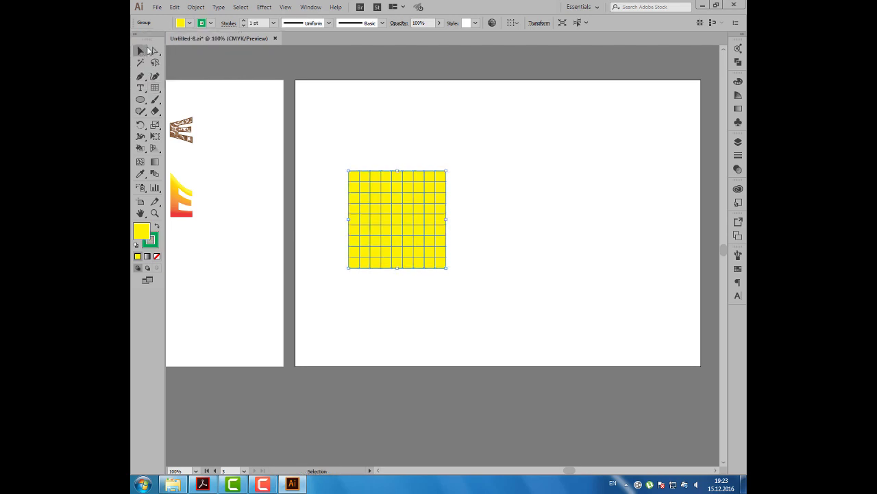
click(265, 10)
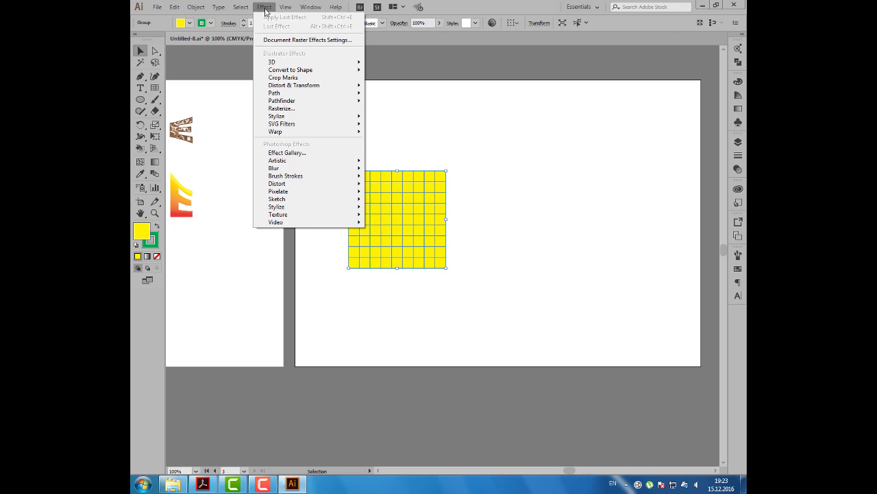
mouse_move(293, 85)
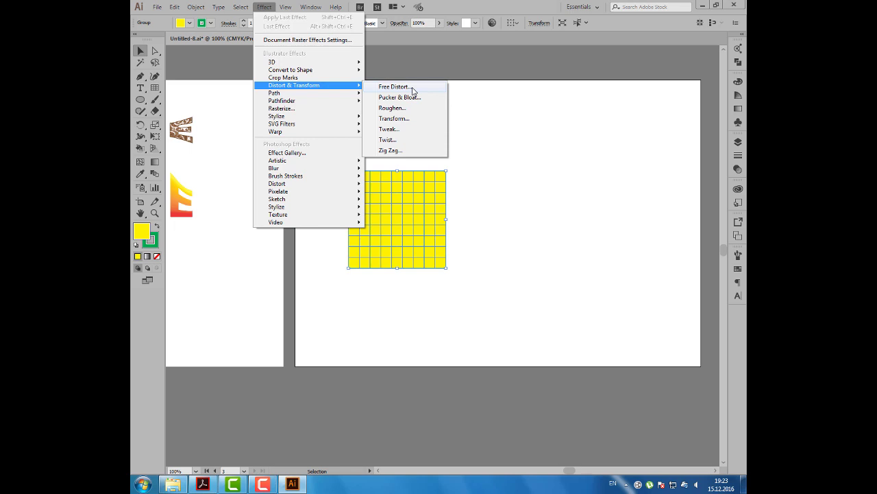
- Apply Free Distort to the yellow grid, pulling the top-left corner left and top-right corner down
click(413, 90)
drag(441, 160, 568, 103)
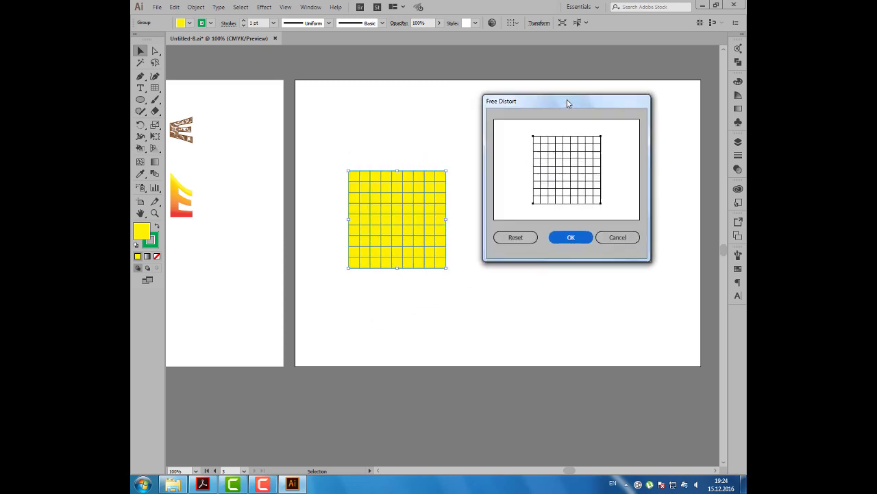
drag(533, 136, 508, 135)
drag(601, 136, 599, 173)
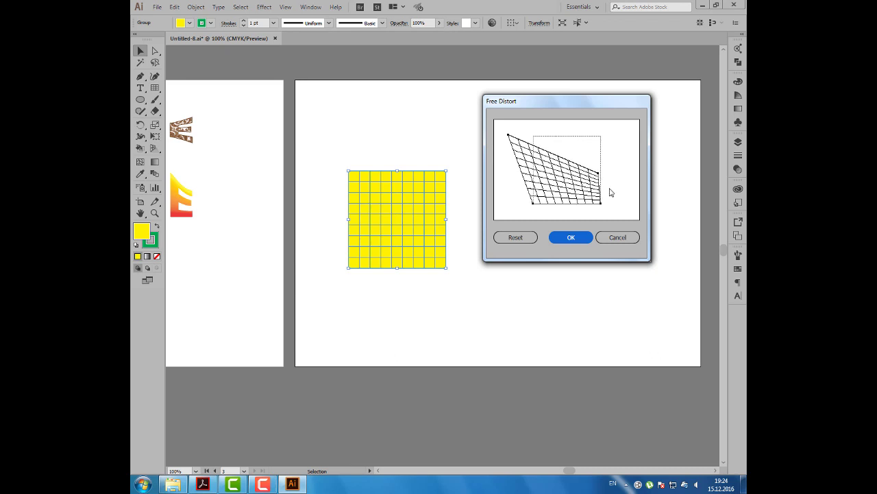
click(583, 238)
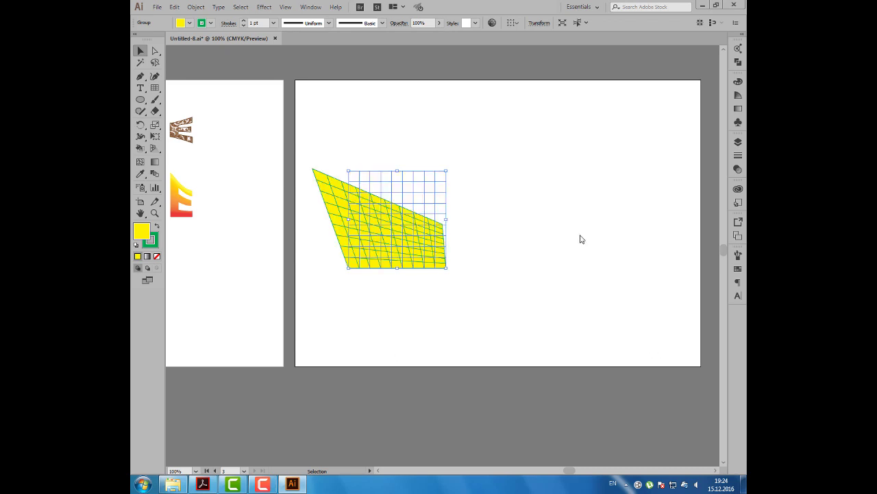
click(538, 196)
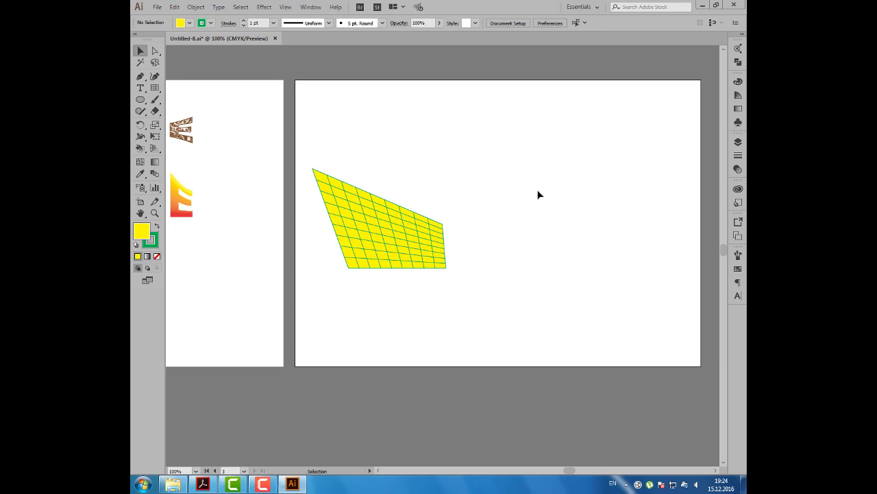
- Check the distorted grid in Outline view, return to preview and reselect the grid
key(ctrl+y)
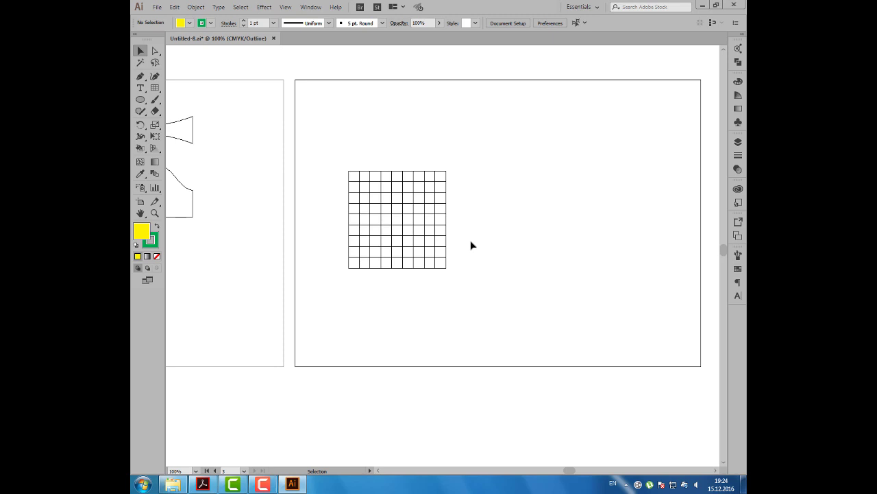
key(ctrl+y)
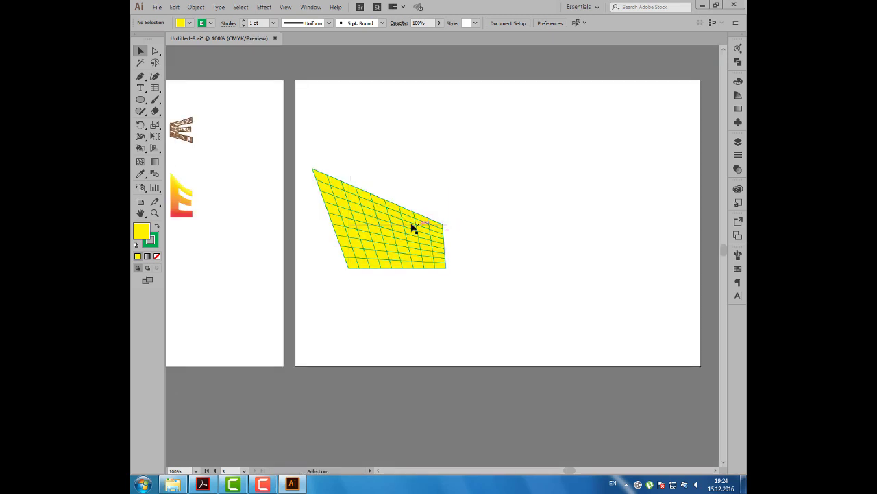
click(348, 214)
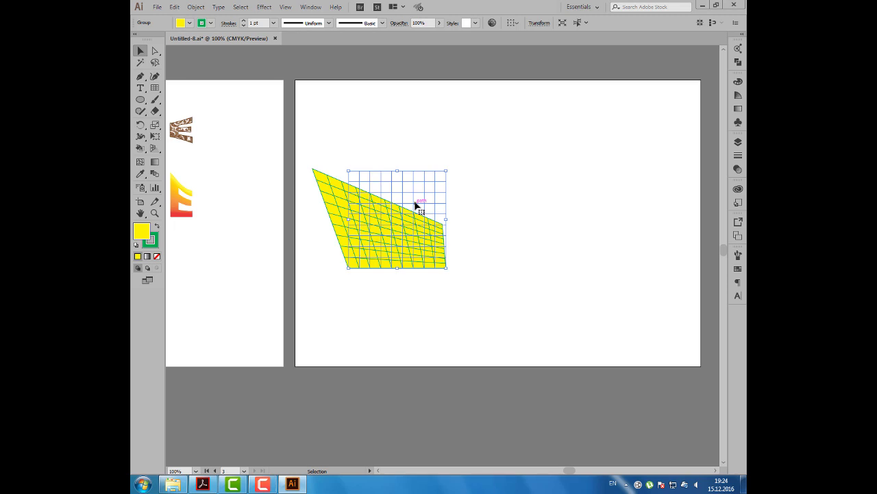
click(264, 6)
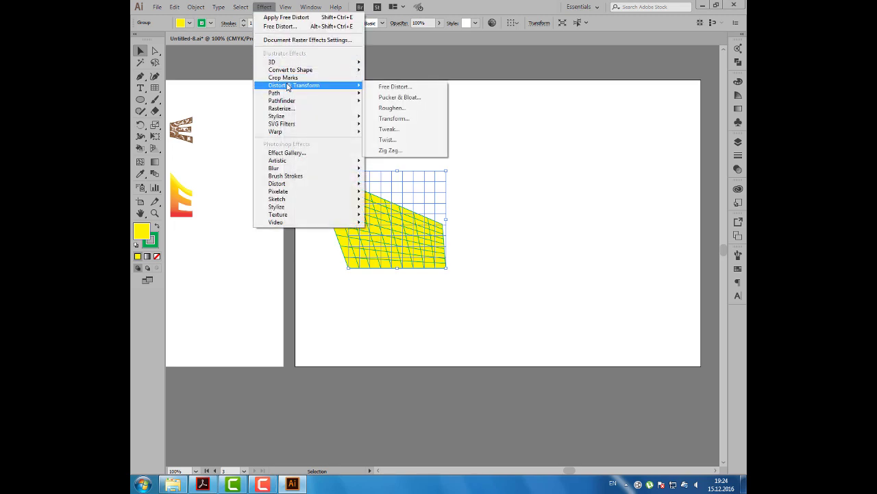
click(378, 87)
drag(426, 204, 452, 110)
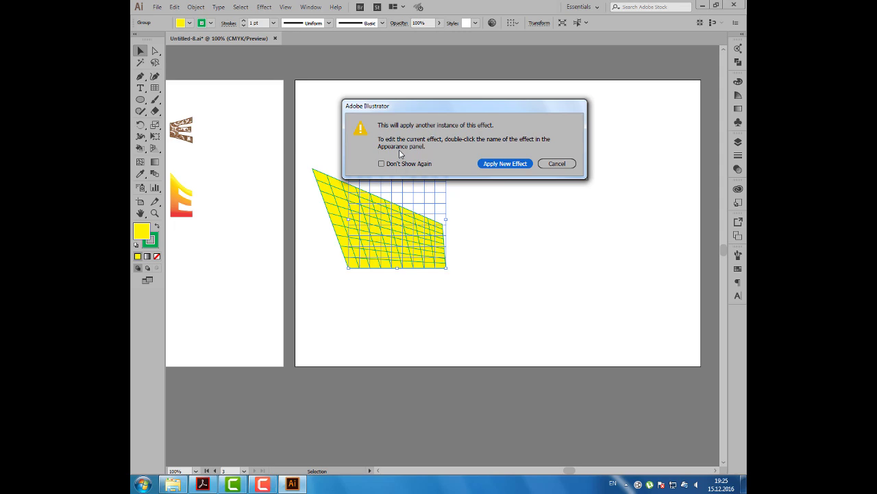
click(561, 163)
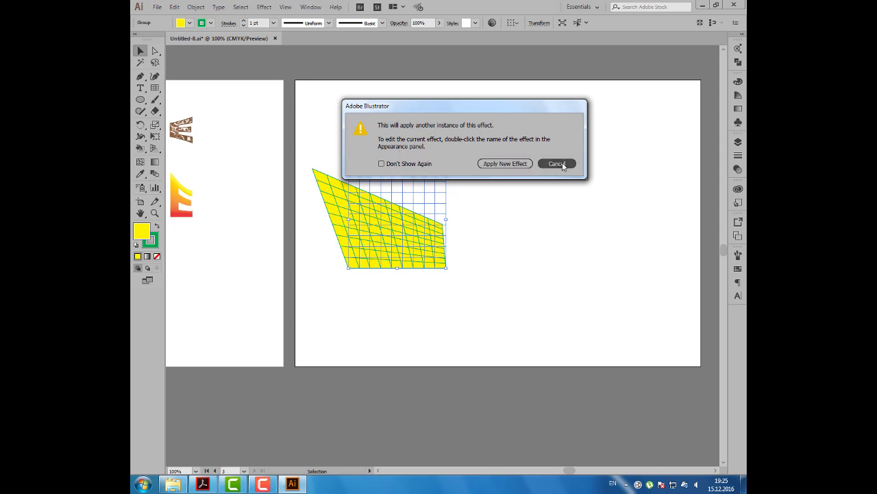
- Edit the grid's Free Distort from the Appearance panel, pulling the right corner further down and out
click(310, 7)
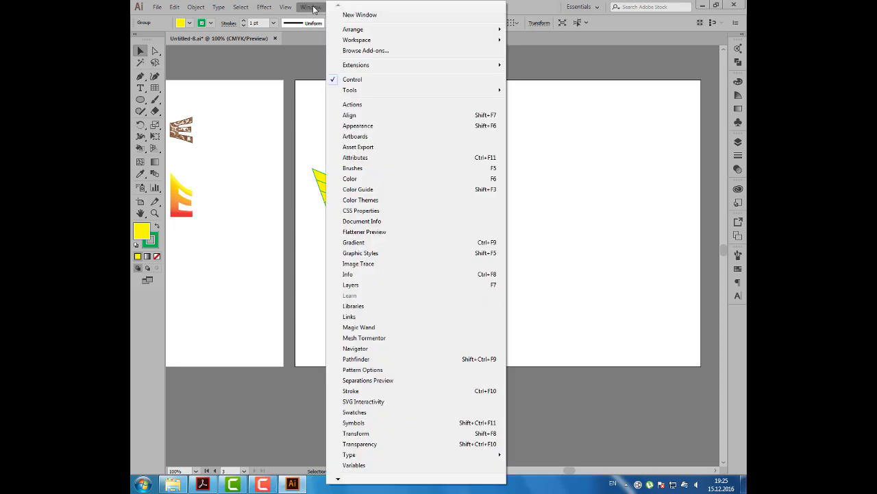
click(448, 128)
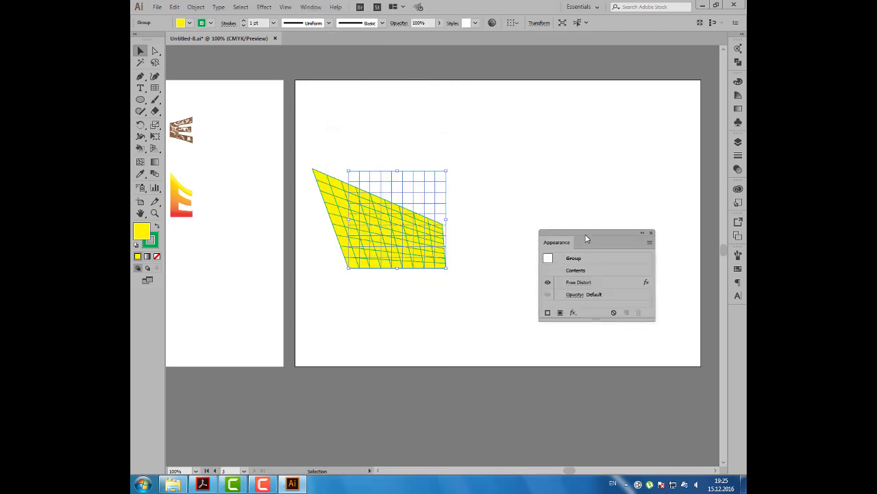
mouse_move(580, 235)
mouse_down()
mouse_move(574, 191)
mouse_move(543, 121)
mouse_up()
click(545, 169)
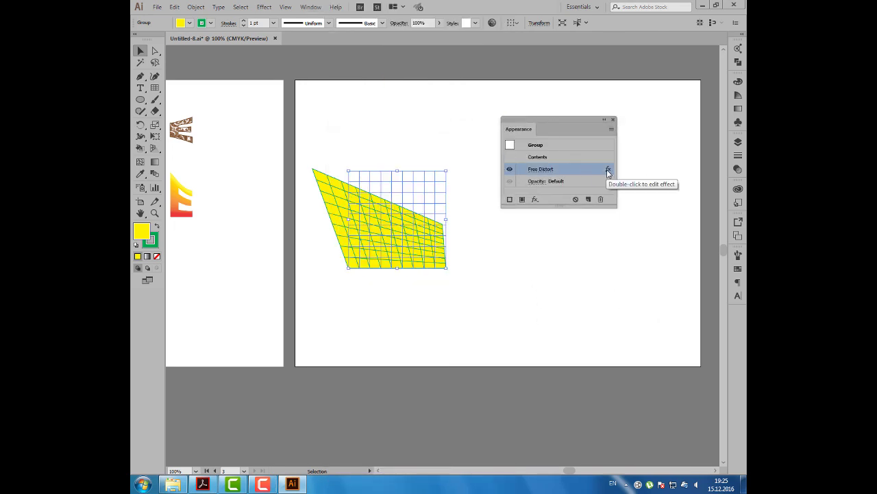
click(543, 169)
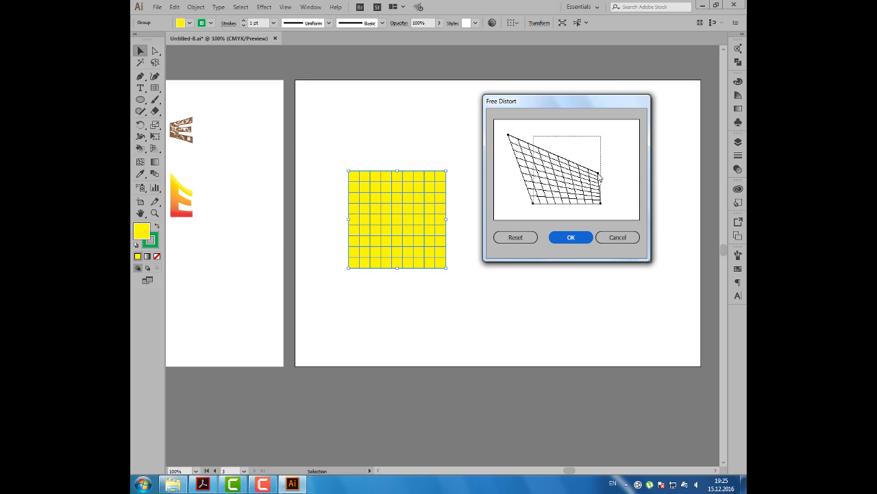
drag(600, 175, 614, 196)
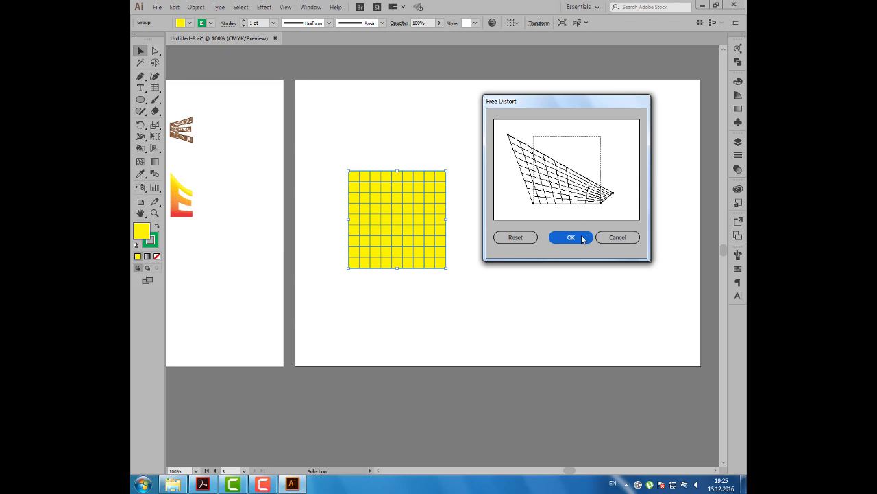
click(583, 238)
- Open and close the Effect menu without applying anything, moving the Appearance panel aside
drag(526, 123, 531, 119)
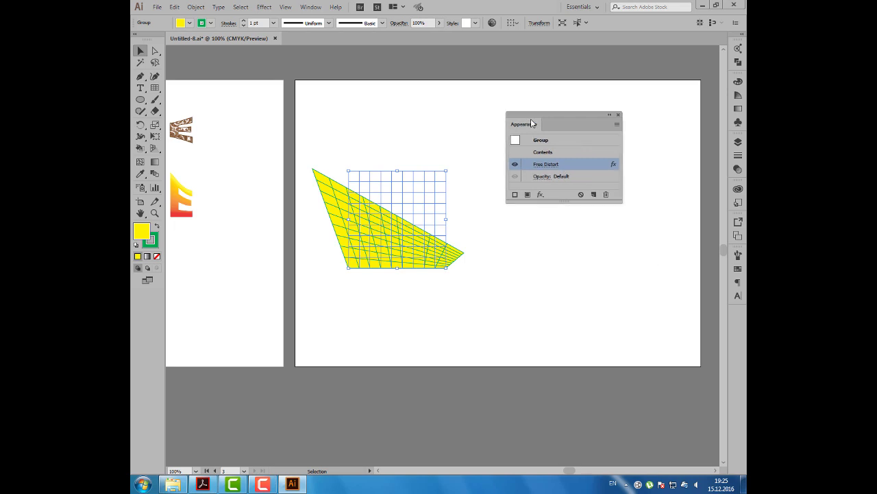
click(265, 8)
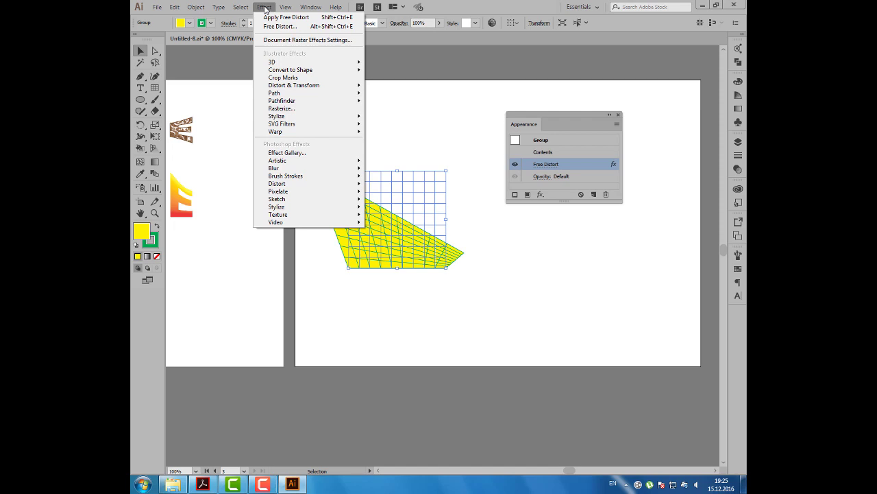
click(264, 9)
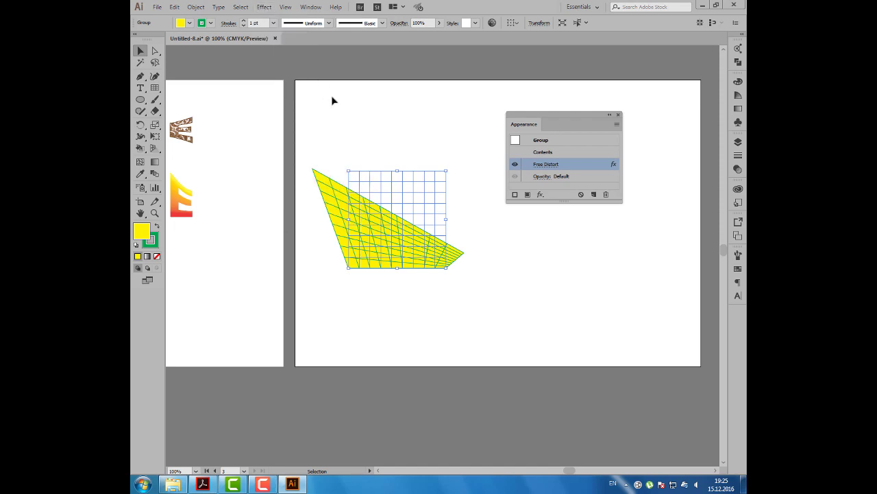
drag(528, 124, 550, 127)
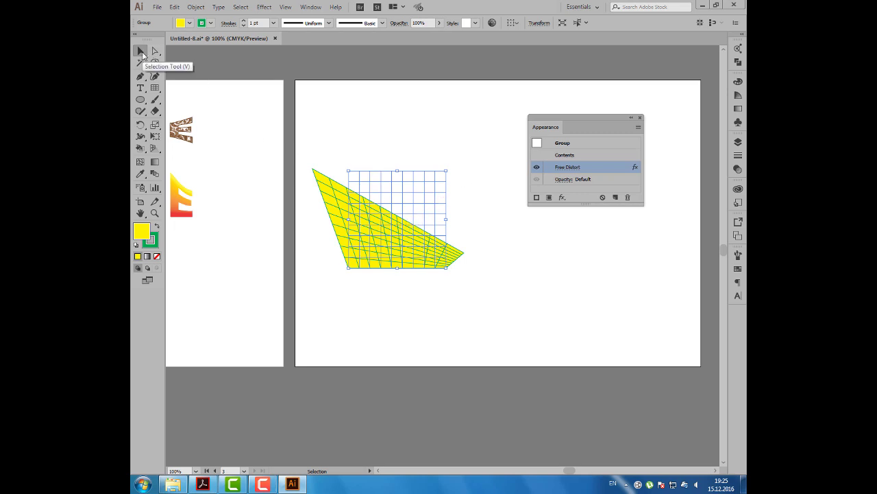
- Expand the grid's appearance to bake in the Free Distort, then move the grid lower on the artboard
click(195, 6)
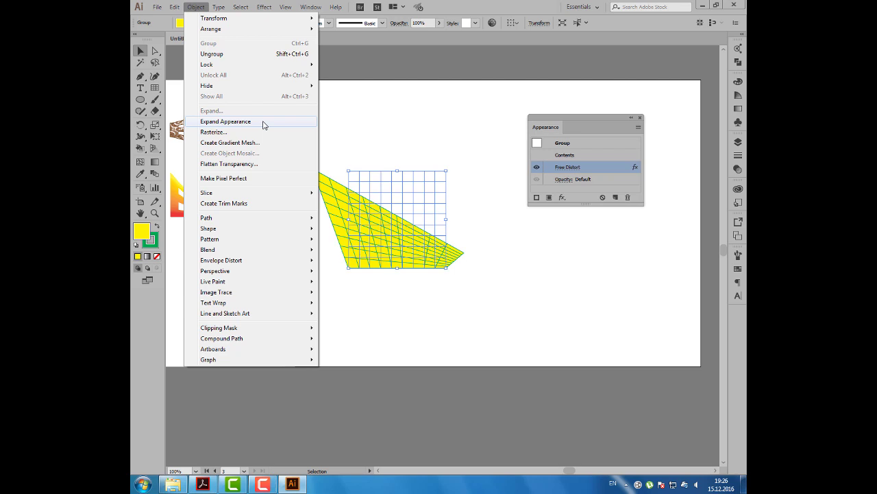
click(264, 124)
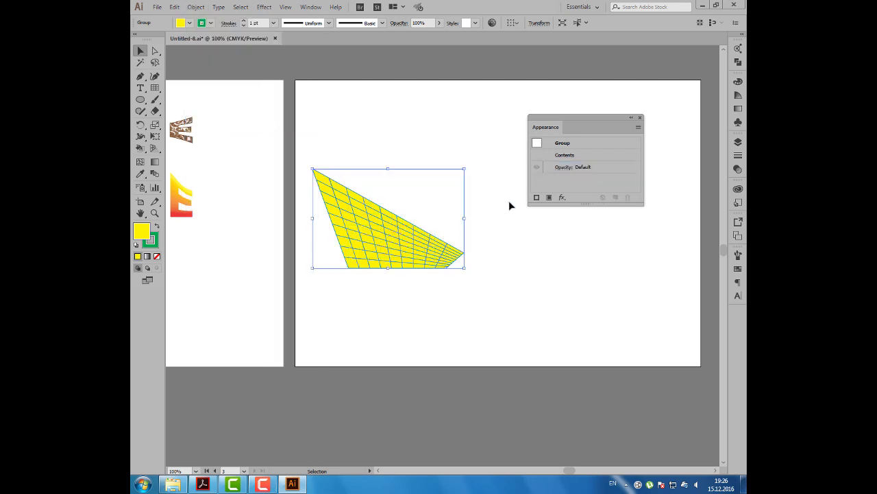
click(605, 144)
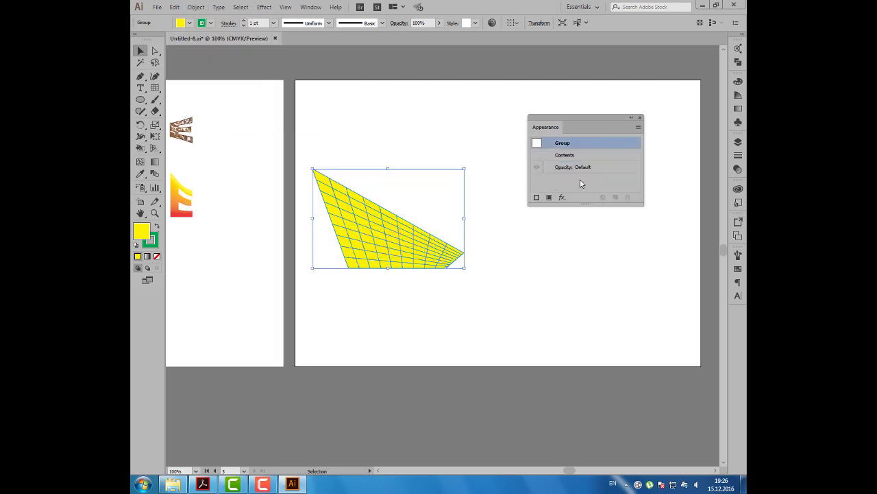
drag(547, 125, 598, 89)
drag(377, 221, 376, 298)
click(388, 174)
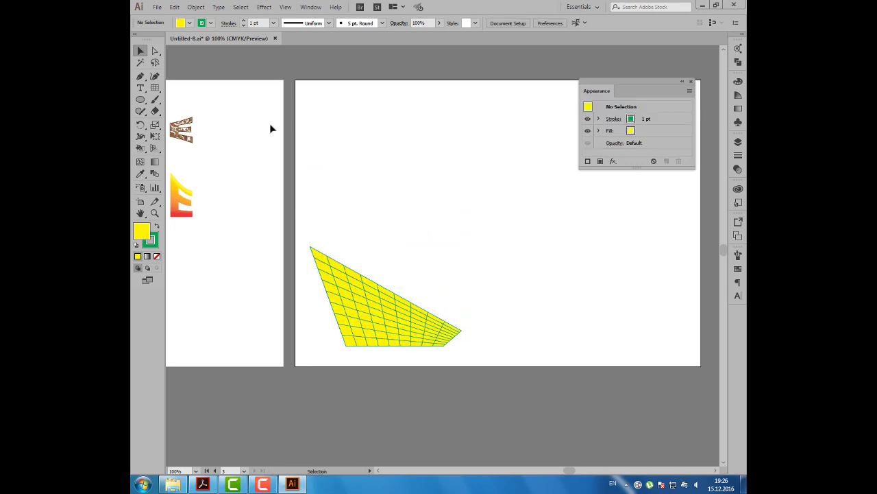
drag(155, 88, 202, 121)
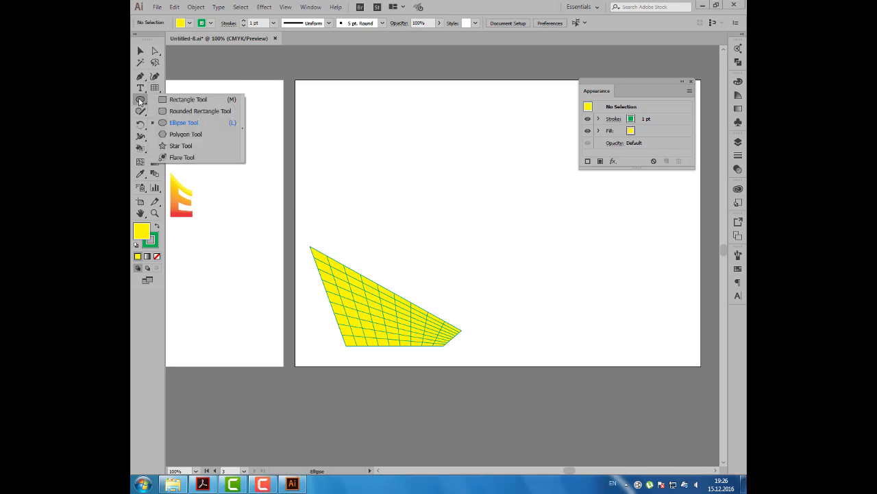
- Draw a seven-sided polygon above the yellow grid
drag(139, 102, 179, 134)
drag(370, 156, 379, 172)
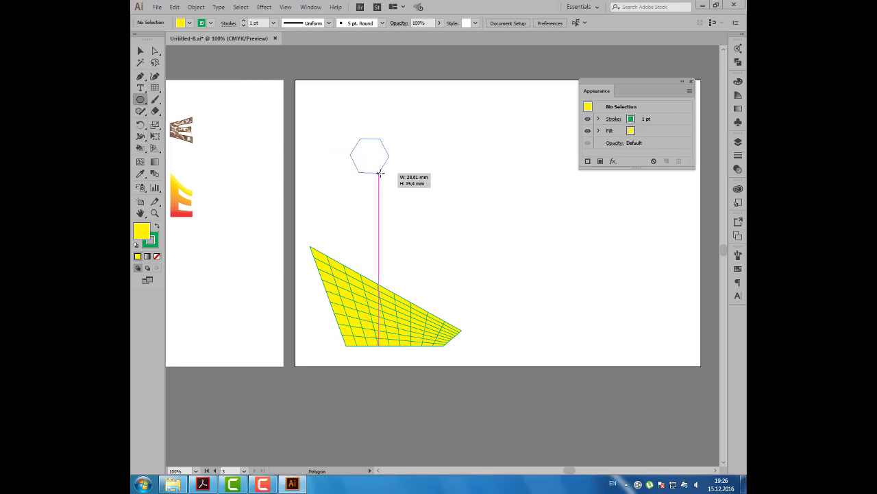
key(Up)
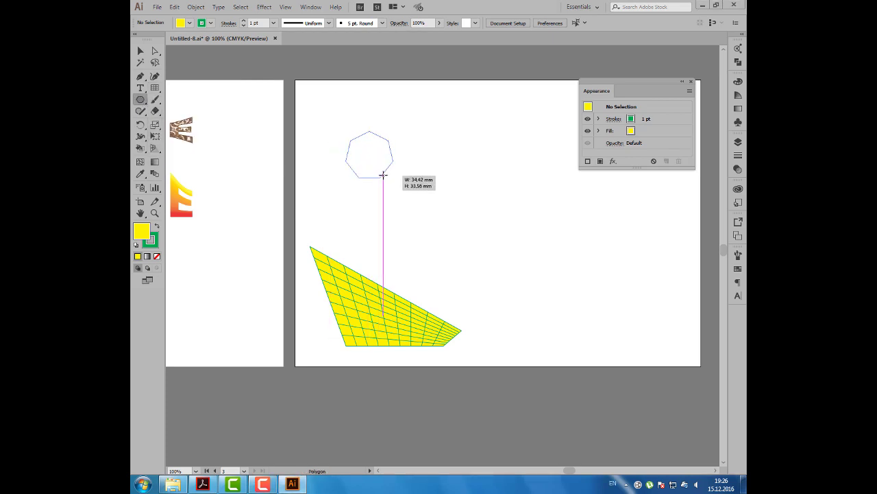
drag(379, 172, 379, 173)
- Give the heptagon a red fill and a purple outline
click(189, 24)
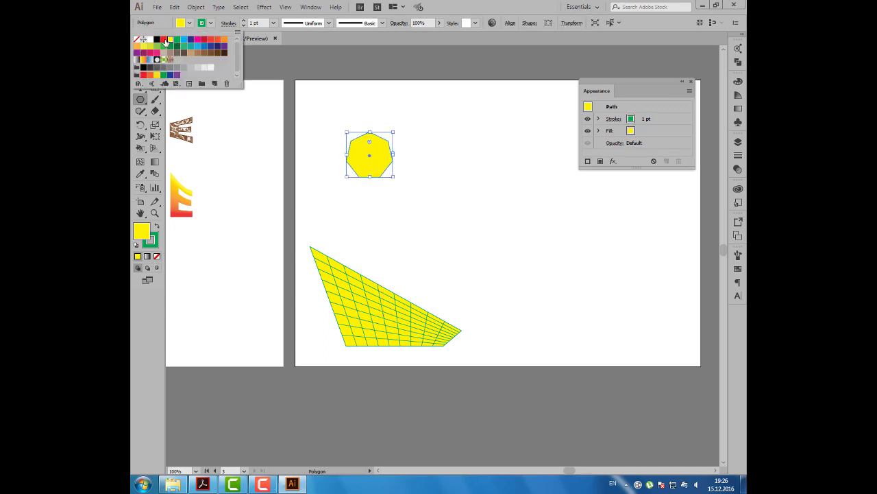
click(164, 39)
click(211, 24)
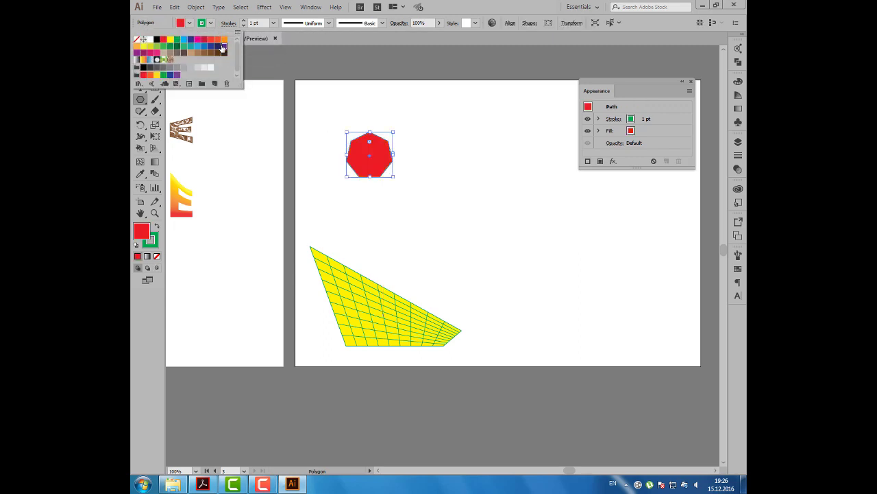
click(217, 46)
click(269, 8)
mouse_move(294, 85)
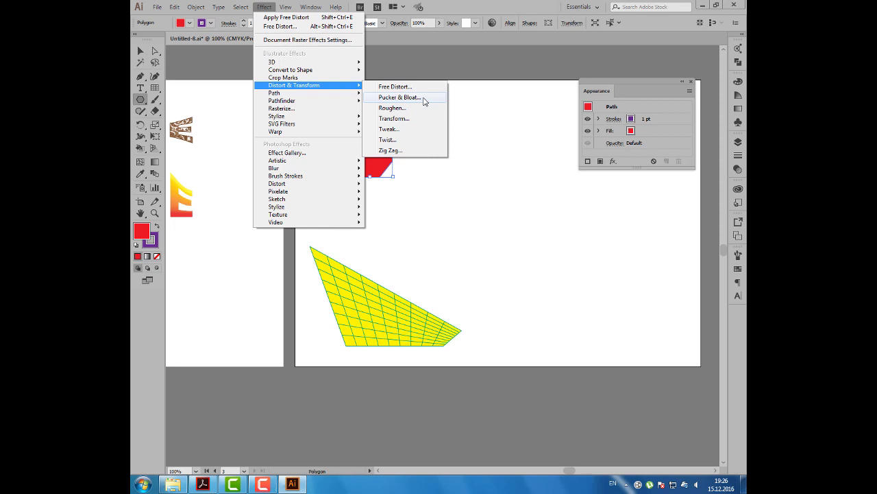
- Bloat the heptagon into a flower with Pucker & Bloat at 88%
click(424, 97)
mouse_move(453, 198)
mouse_down()
mouse_move(491, 141)
mouse_move(468, 127)
mouse_up()
click(428, 192)
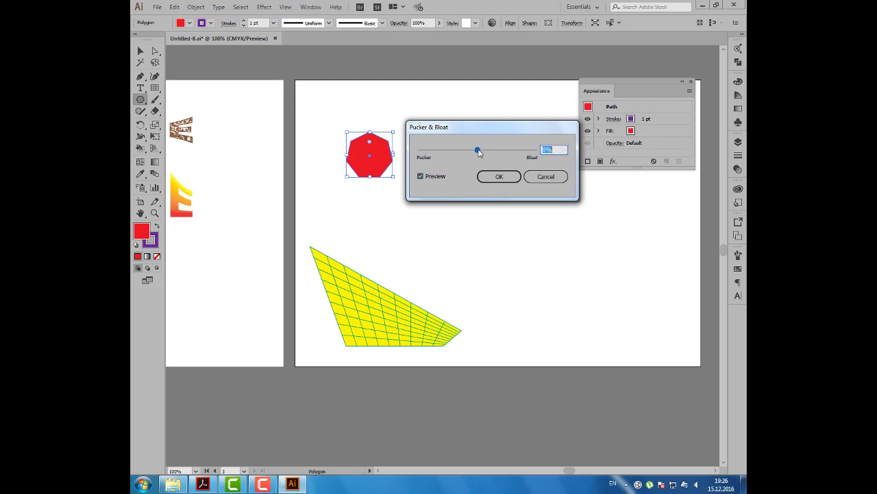
mouse_move(478, 150)
mouse_down()
mouse_move(453, 154)
mouse_move(507, 154)
mouse_up()
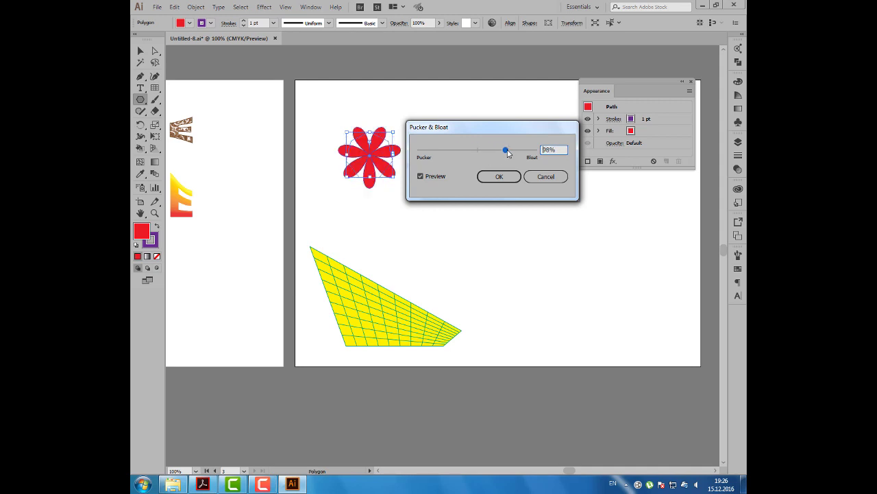
click(499, 177)
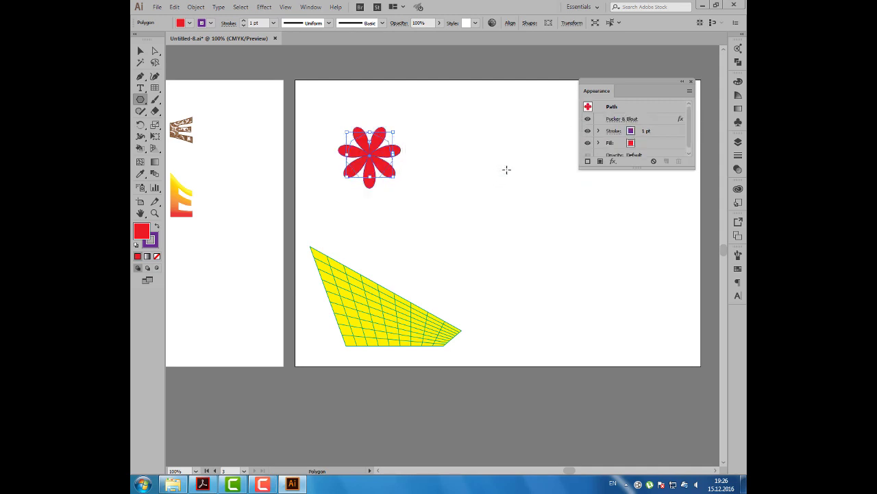
- Resize and reposition the Appearance panel and select its Pucker & Bloat entry
drag(515, 93, 515, 93)
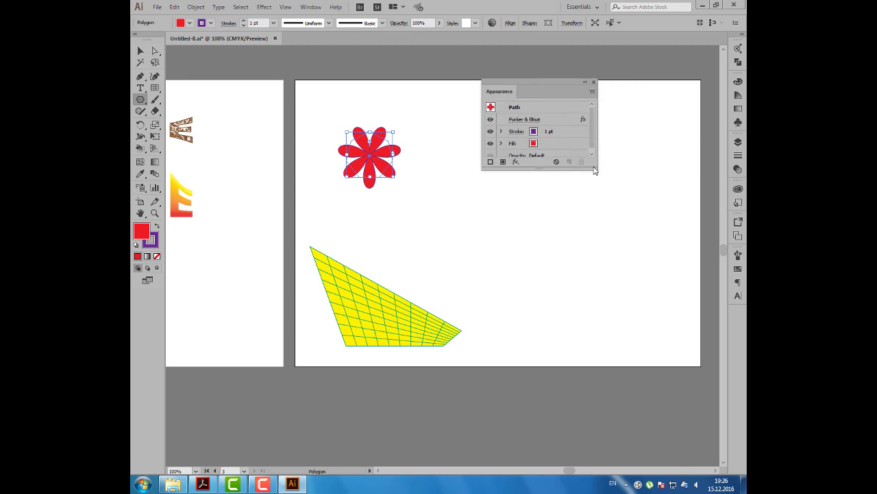
drag(597, 170, 601, 176)
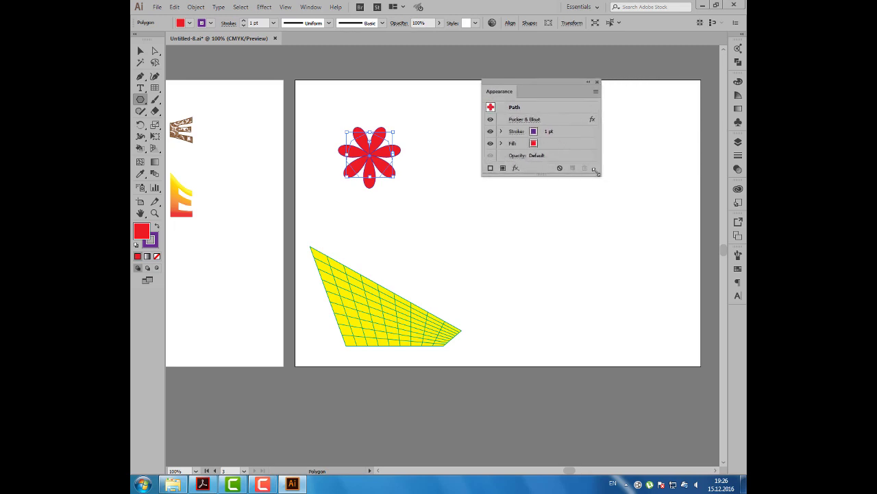
click(556, 120)
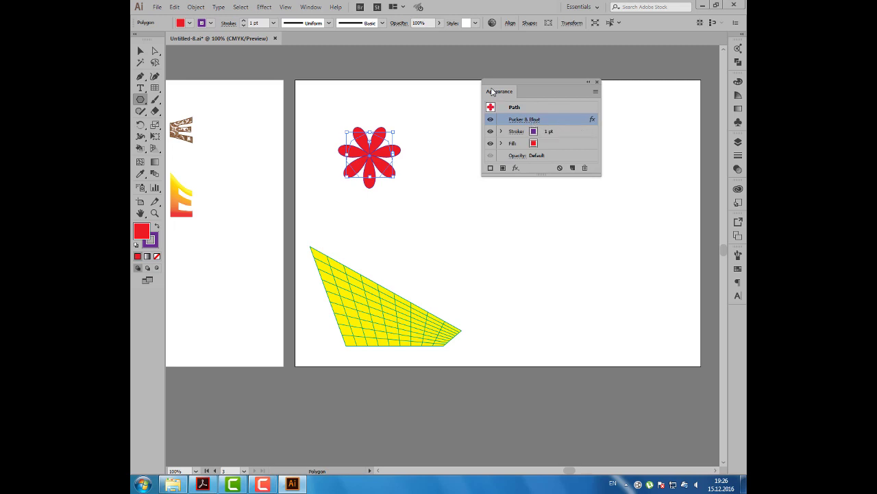
drag(521, 91, 611, 147)
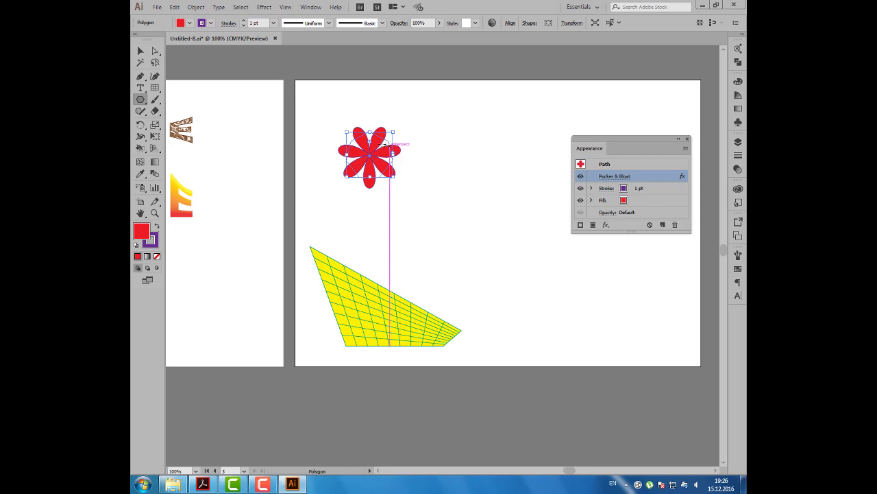
- Move the red flower lower on the artboard and deselect it
key(v)
drag(383, 152, 384, 195)
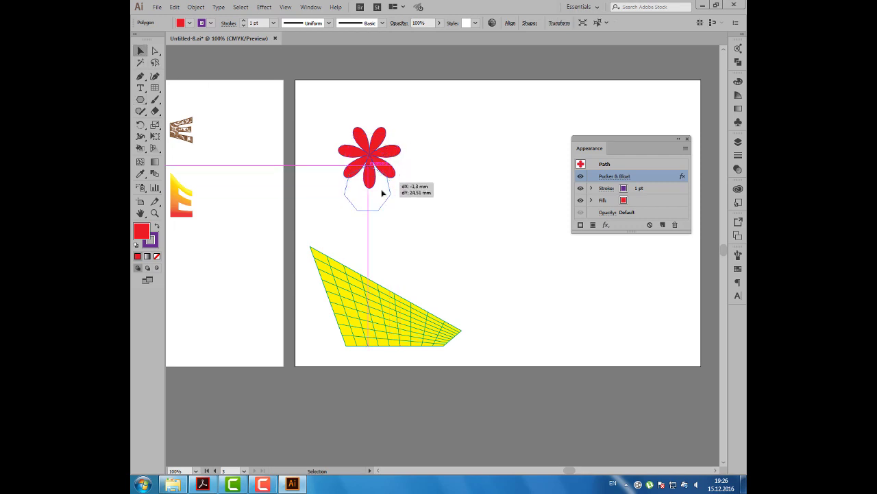
click(353, 127)
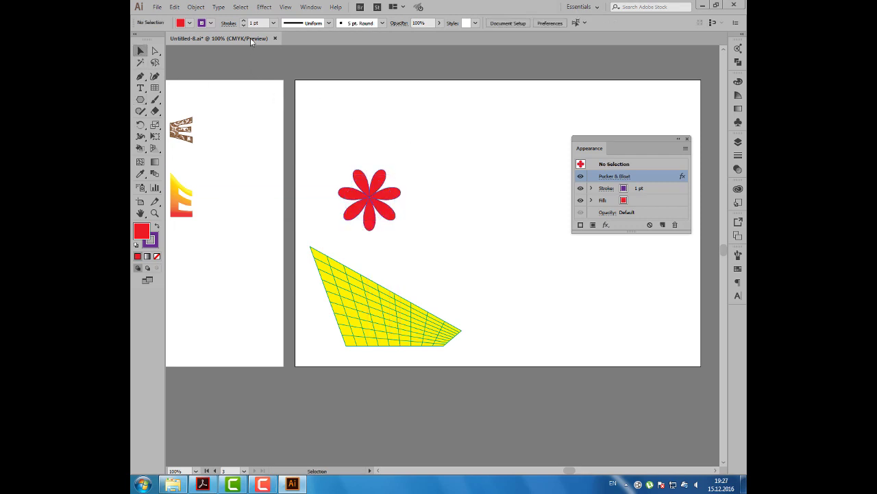
click(264, 7)
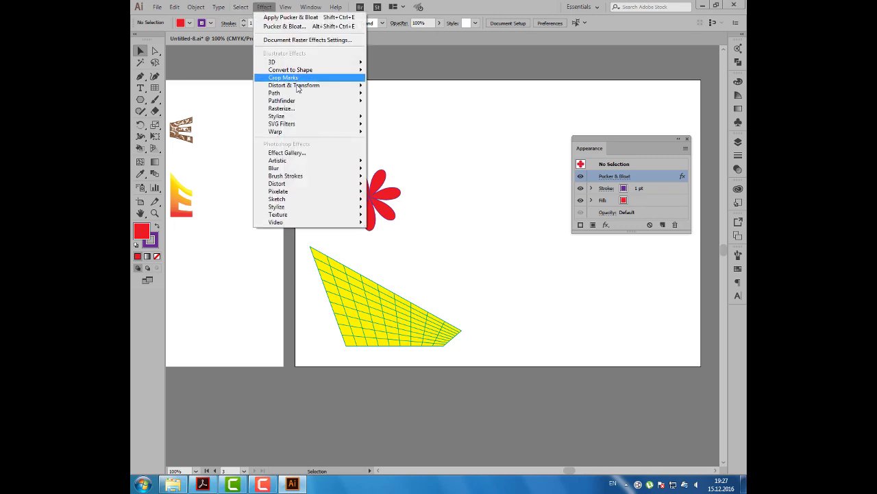
click(266, 8)
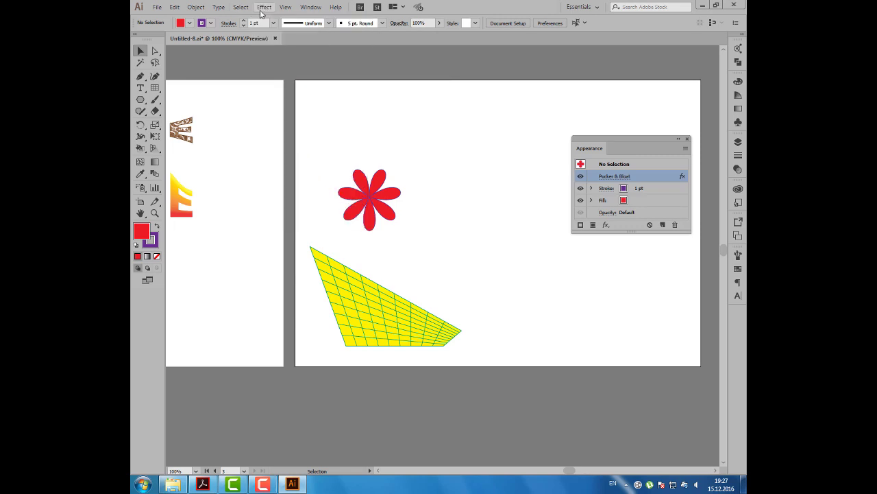
- Create the КАКТУС text, enlarge it and place it beside the flower
click(140, 89)
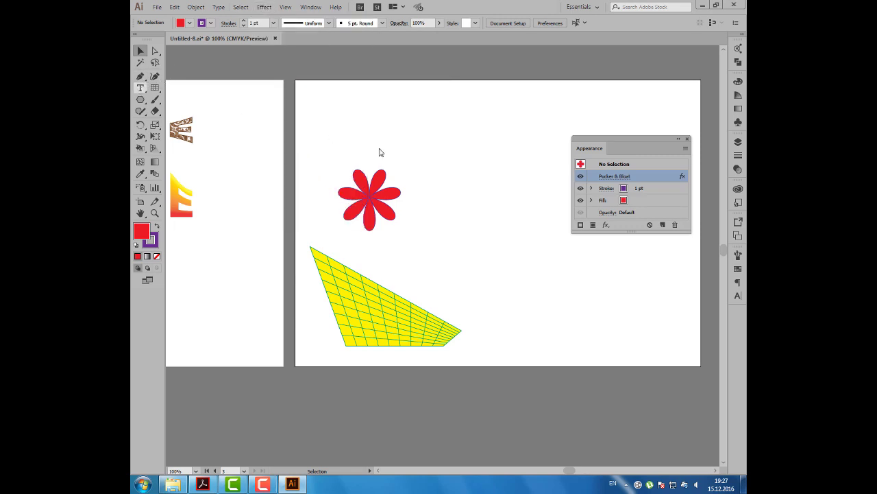
click(434, 183)
key(alt+shift)
key(BackSpace)
text(КАКТУС)
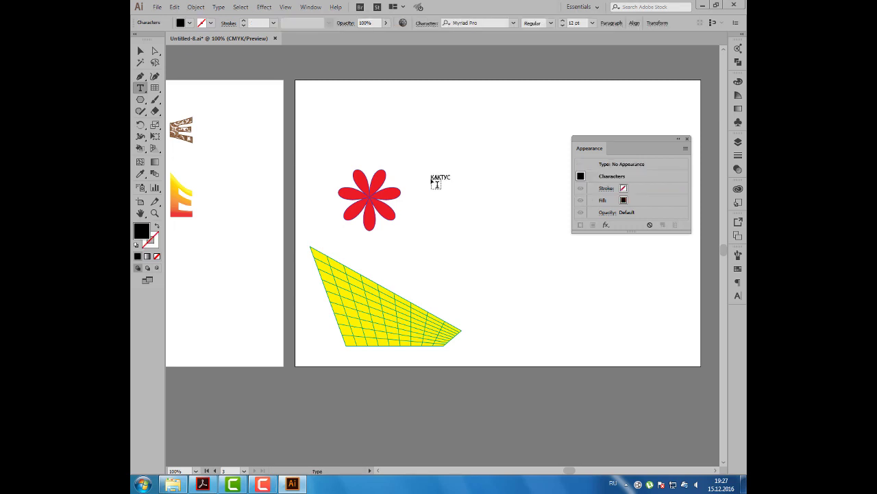
click(141, 51)
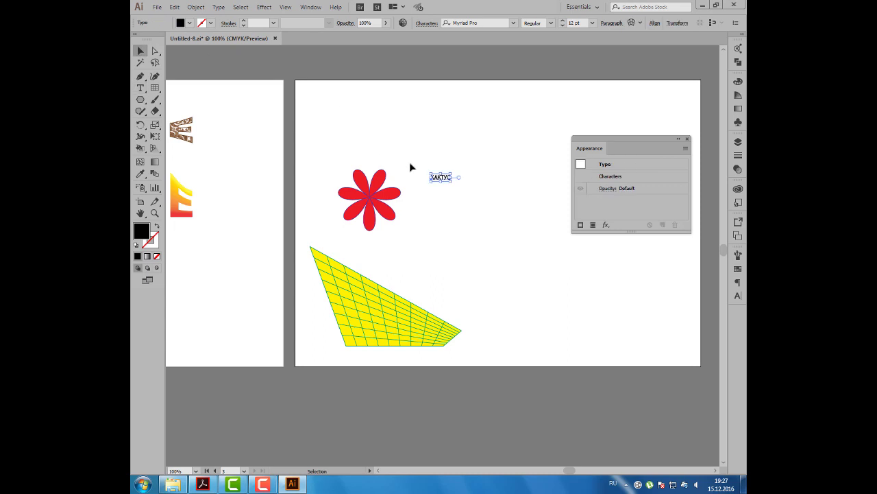
drag(452, 175, 519, 145)
drag(473, 167, 464, 225)
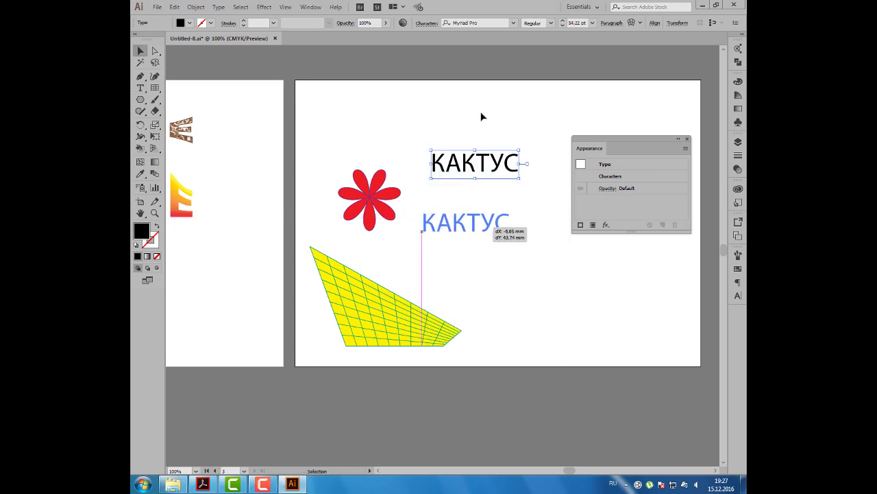
- Set КАКТУС in Impact at about 96 pt with a green fill
click(483, 24)
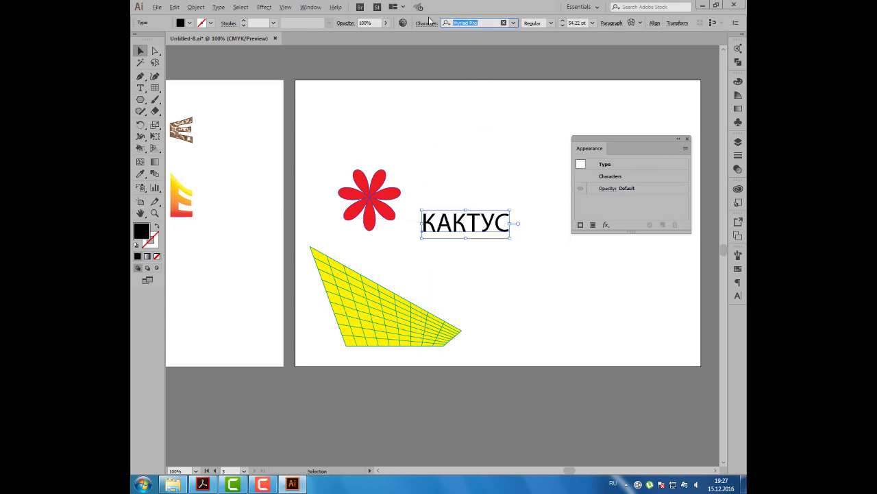
text(im)
key(Return)
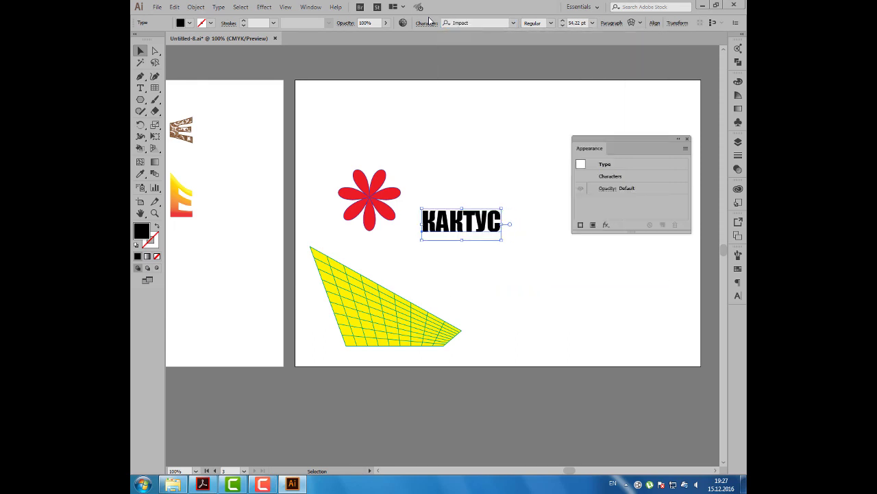
drag(502, 239, 562, 265)
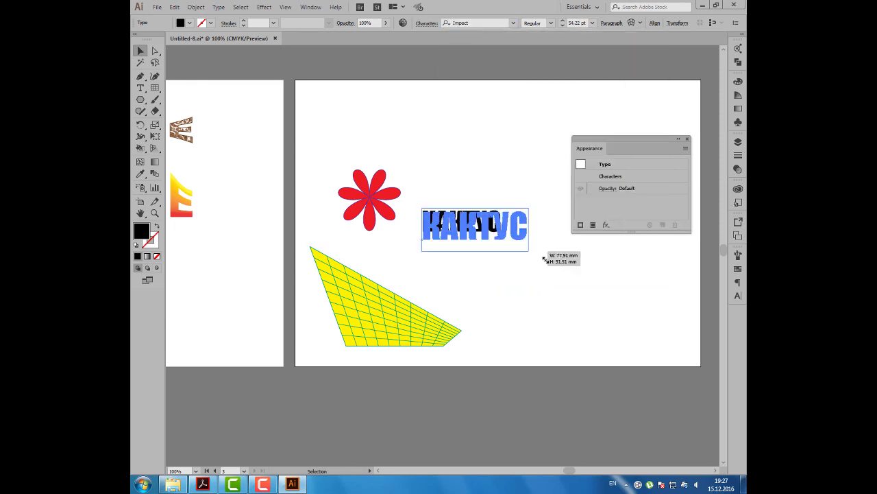
click(190, 22)
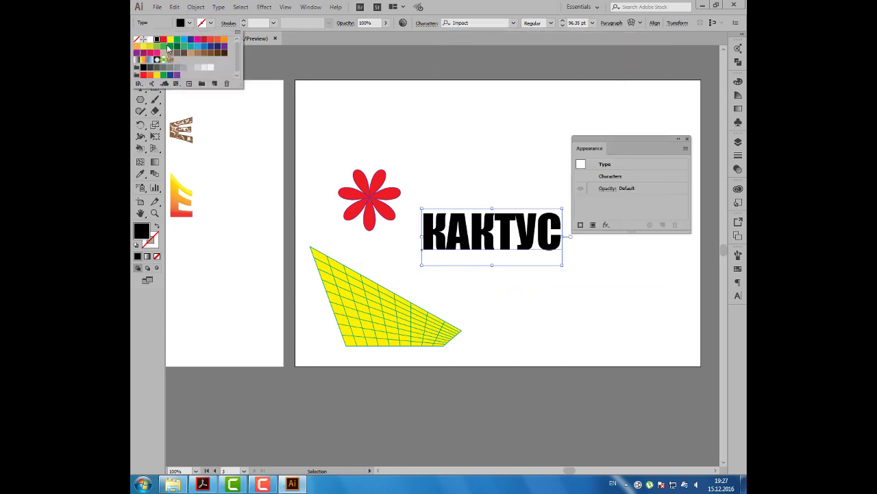
click(168, 46)
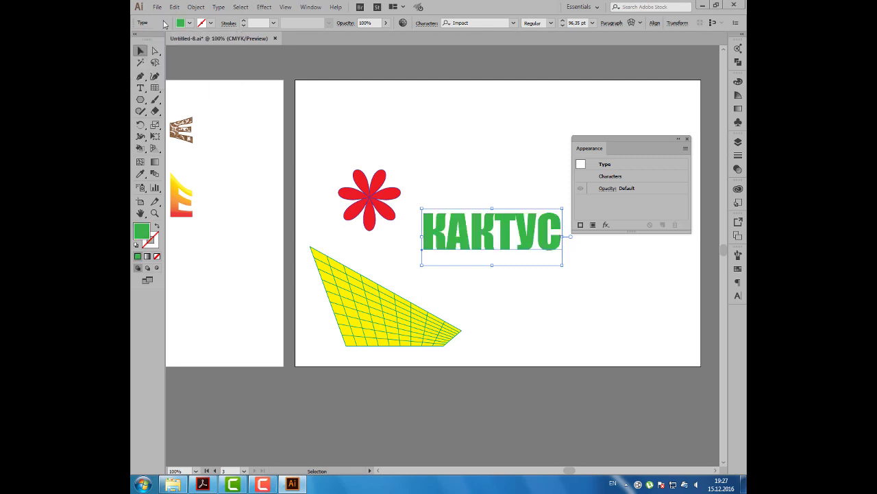
click(263, 9)
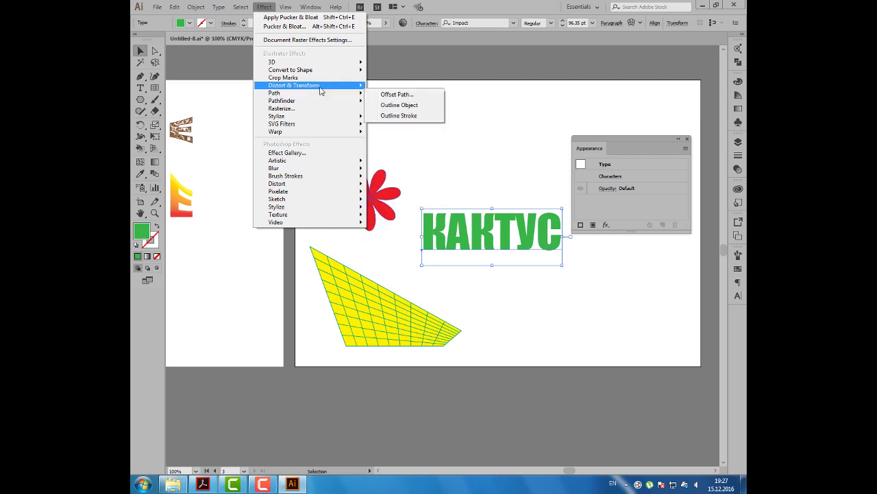
mouse_move(295, 85)
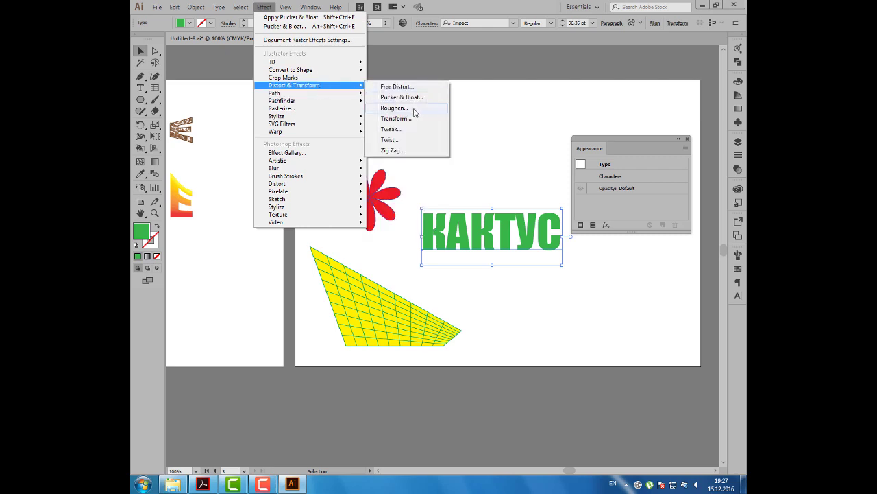
- Roughen the КАКТУС text with size 7% and detail 33
click(394, 107)
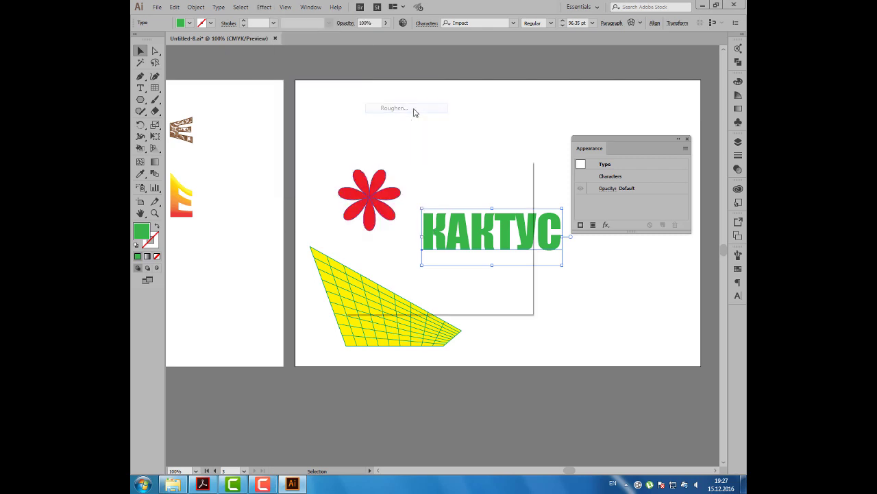
drag(442, 162, 336, 89)
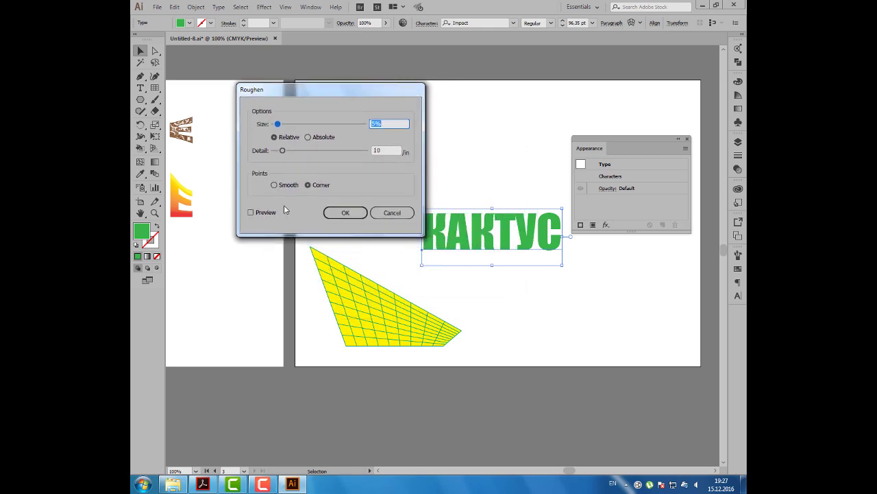
click(252, 213)
drag(278, 124, 284, 124)
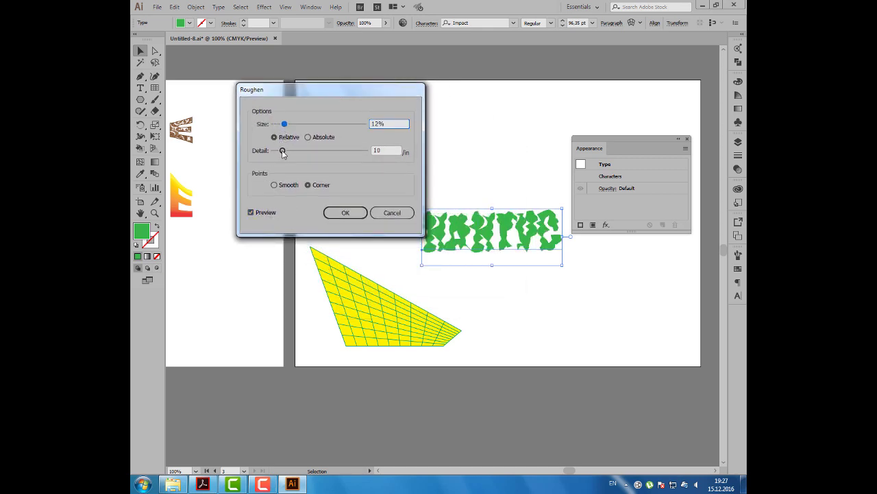
mouse_move(283, 151)
mouse_down()
mouse_move(304, 151)
mouse_move(279, 124)
mouse_up()
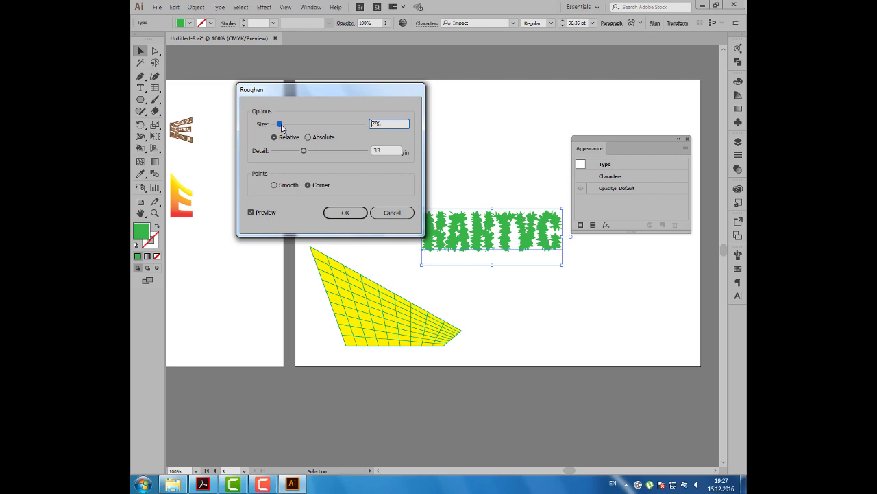
click(355, 212)
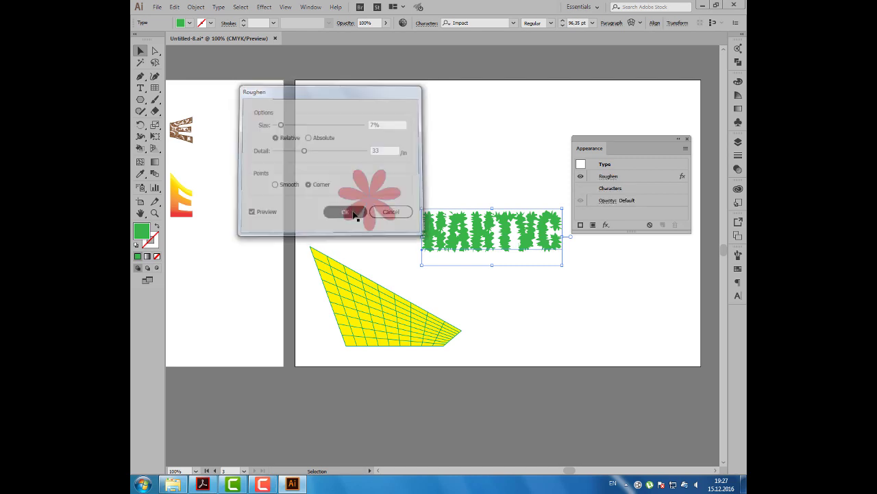
- Move КАКТУС down and right, then select the red flower
click(638, 176)
drag(507, 232, 537, 288)
click(495, 178)
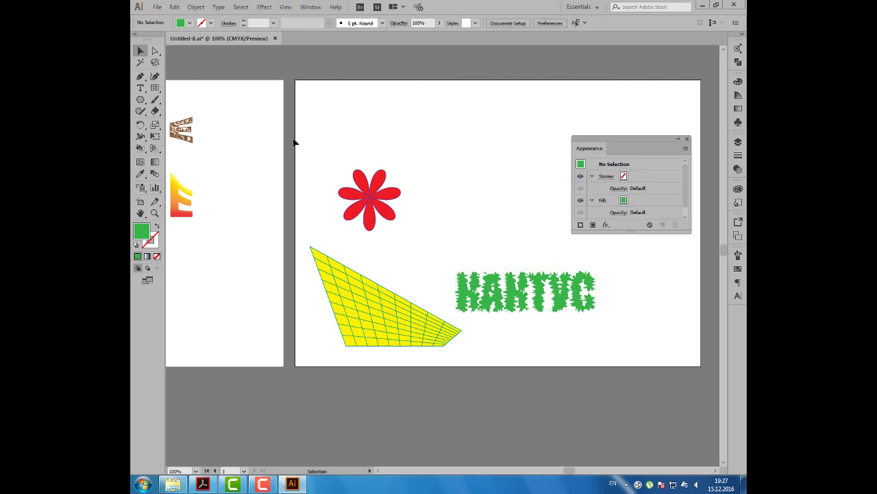
click(366, 195)
click(264, 6)
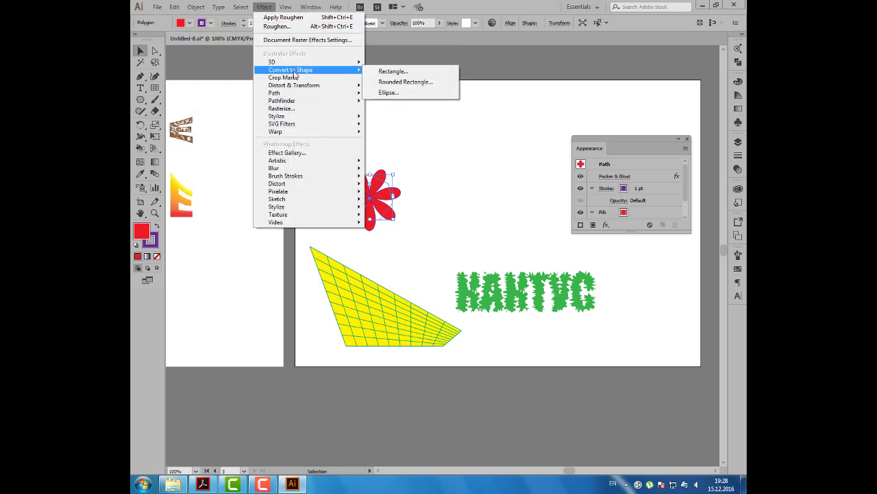
mouse_move(294, 85)
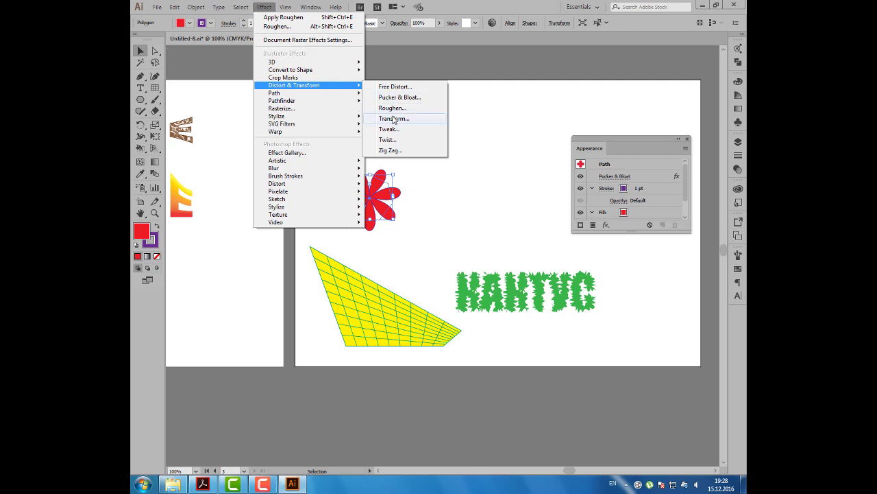
- Preview a Transform scale and move on the flower, then cancel it
click(394, 119)
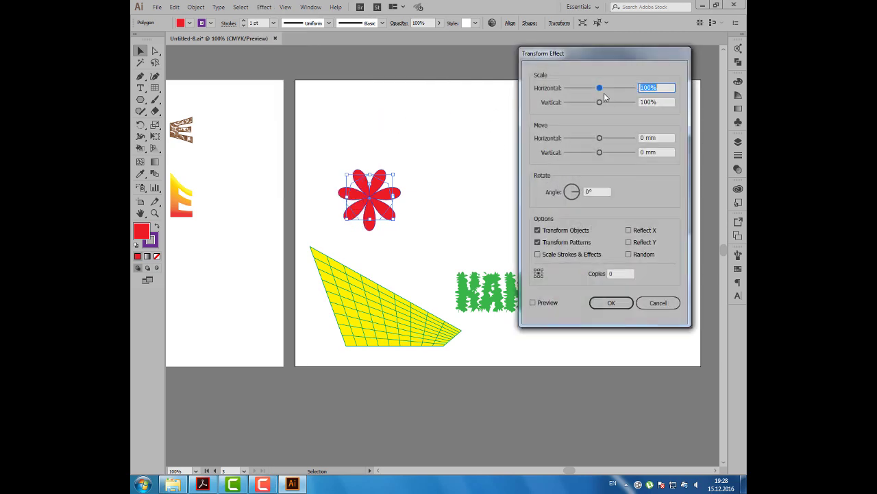
click(533, 303)
mouse_move(599, 88)
mouse_down()
mouse_move(580, 88)
mouse_move(585, 102)
mouse_up()
mouse_move(599, 138)
mouse_down()
mouse_move(567, 137)
mouse_move(623, 152)
mouse_up()
click(655, 305)
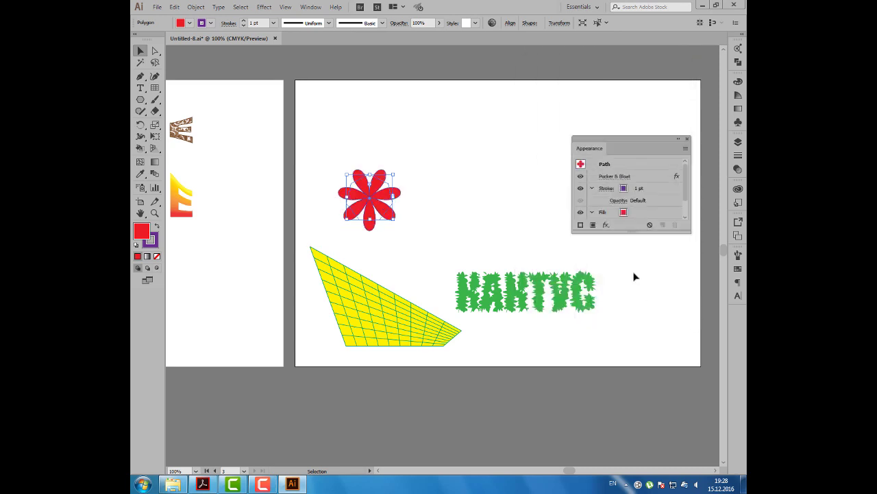
- Draw a new heptagon to the flower's upper right
click(493, 219)
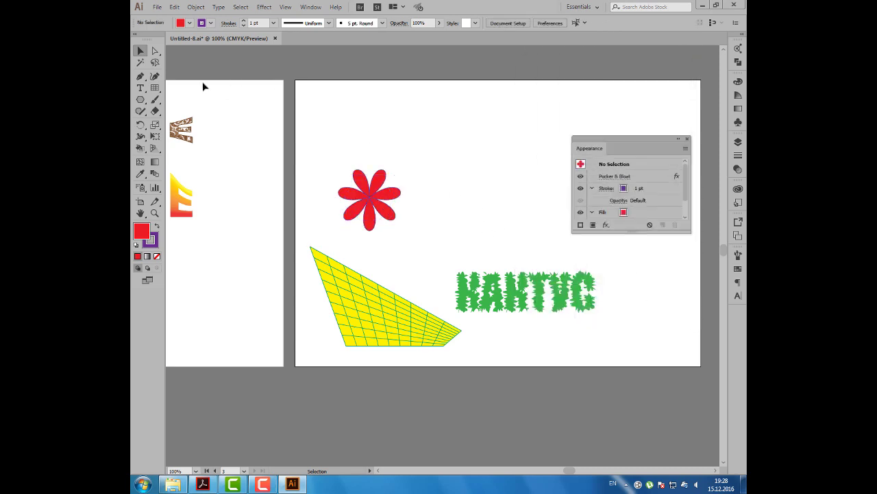
click(140, 100)
drag(456, 164, 473, 190)
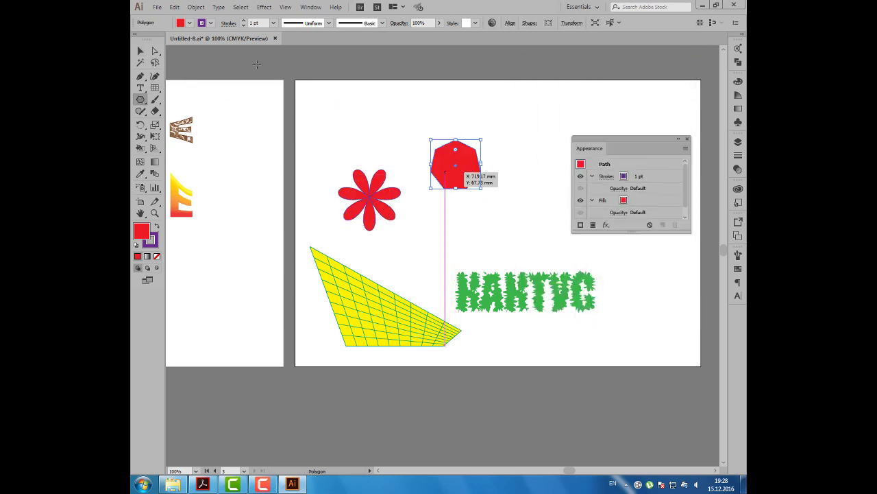
- Change the new heptagon's fill from red to green
click(189, 22)
click(174, 41)
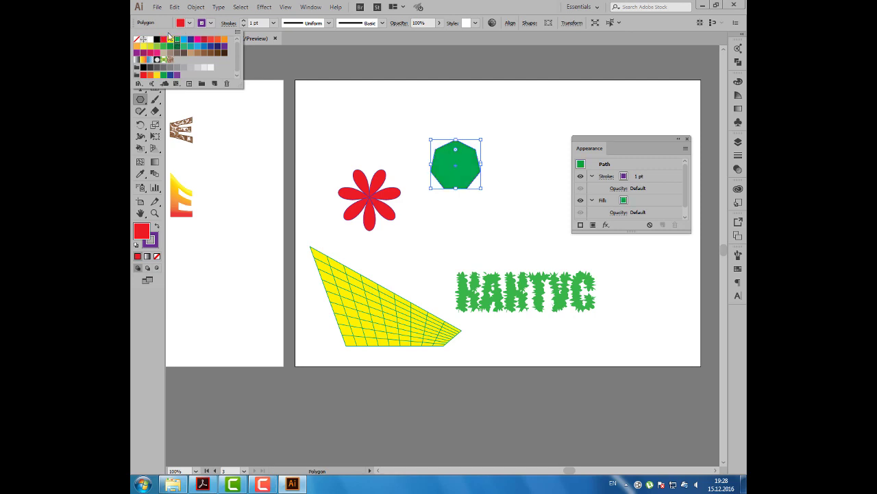
click(264, 7)
mouse_move(294, 85)
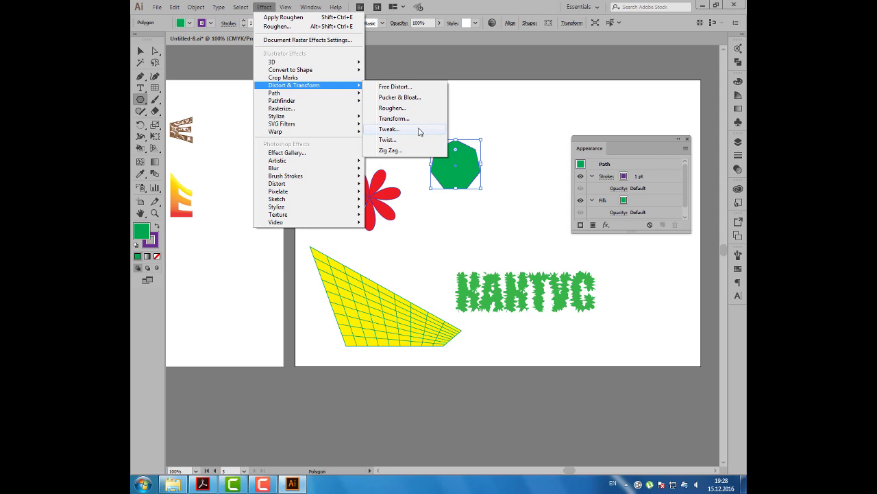
- Tweak the green heptagon 35% horizontally, 24% vertically, affecting only 'Out' control points
click(389, 129)
drag(454, 149, 644, 77)
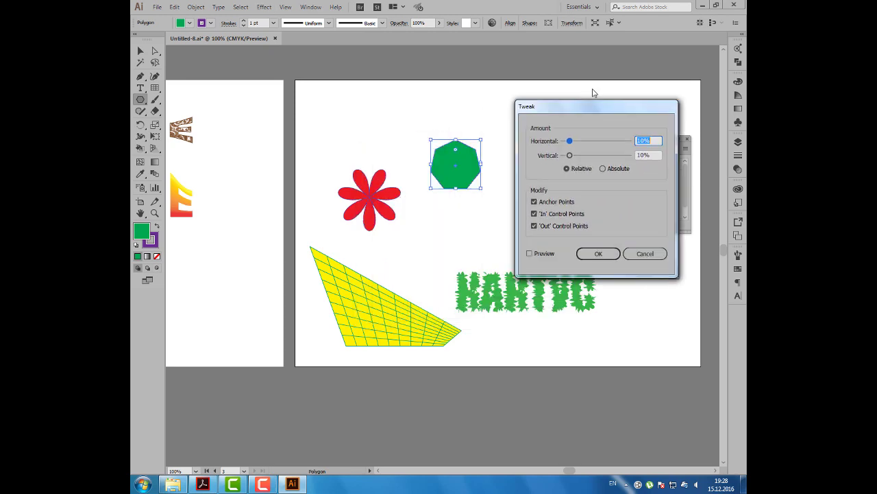
click(561, 225)
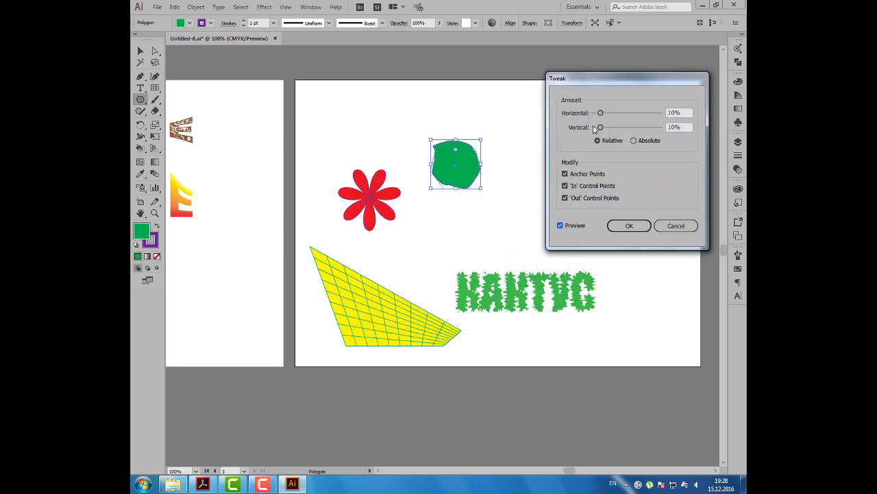
mouse_move(601, 113)
mouse_down()
mouse_move(617, 113)
mouse_move(610, 130)
mouse_up()
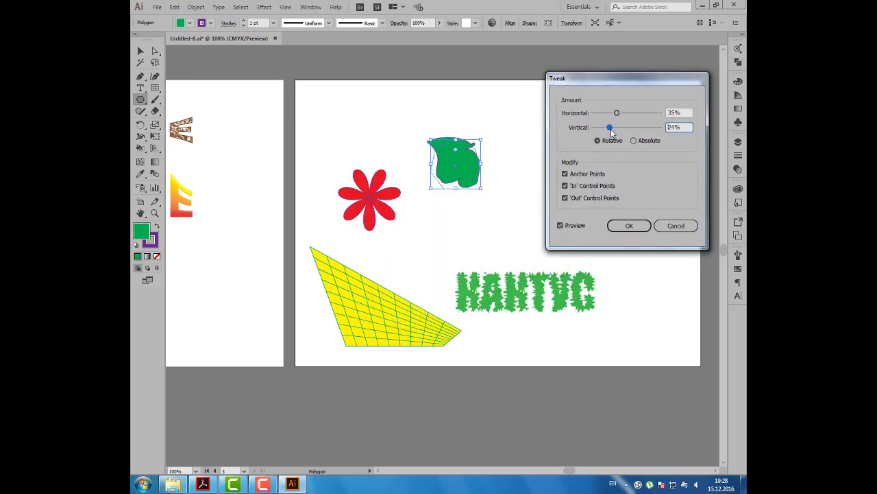
click(581, 197)
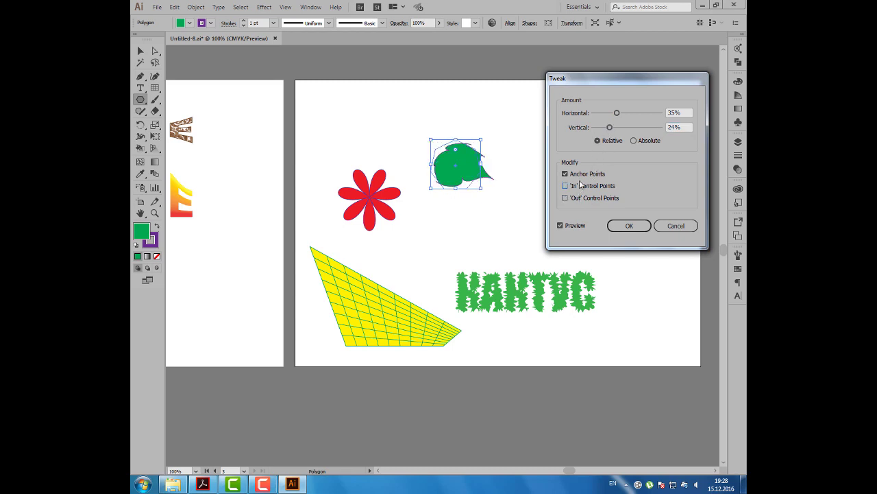
click(583, 174)
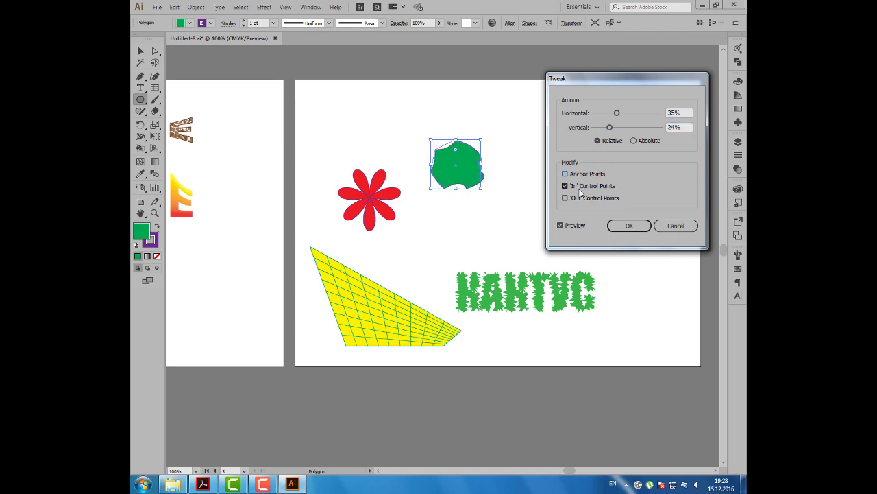
click(581, 197)
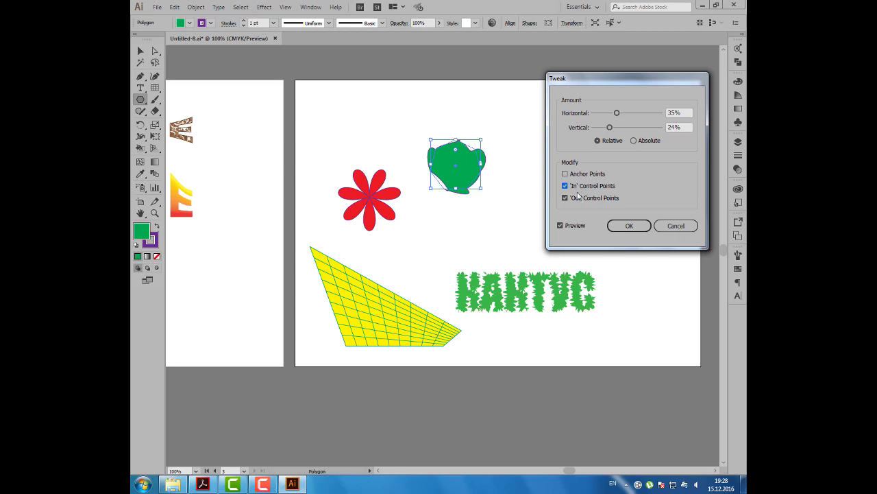
click(578, 197)
click(578, 186)
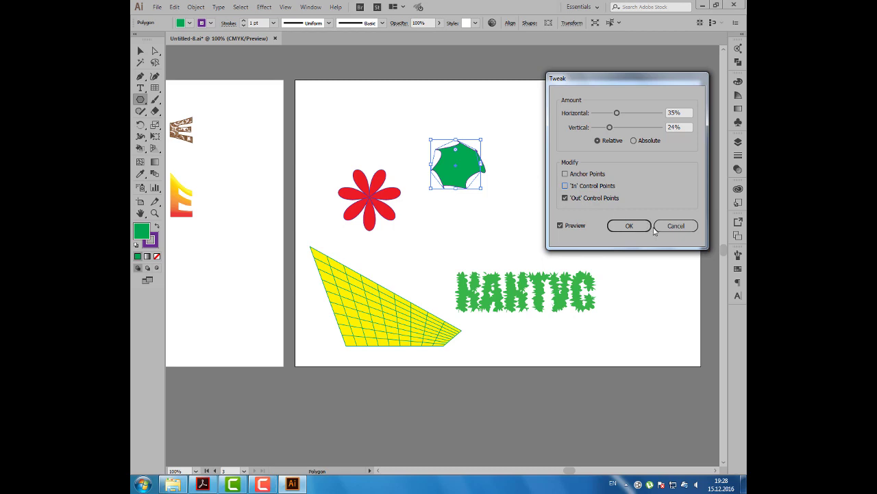
click(630, 226)
- Move the tweaked green polygon to the lower right beside КАКТУС
key(v)
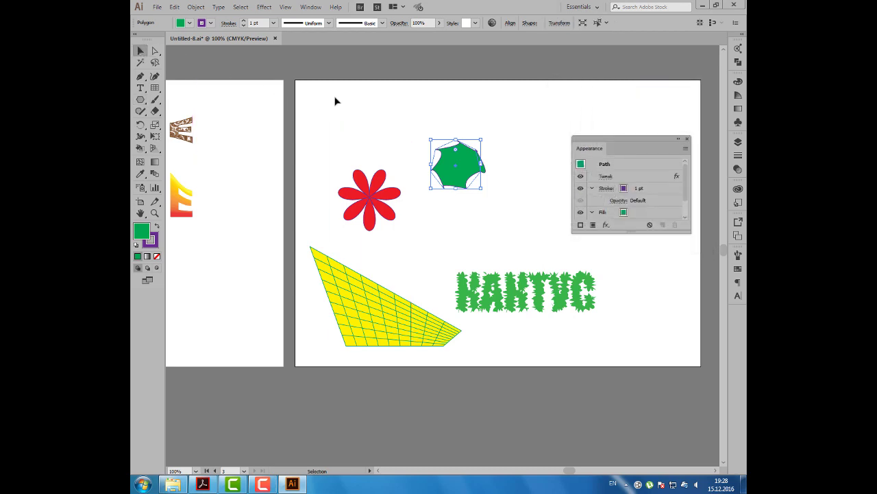
click(386, 121)
drag(450, 157, 628, 314)
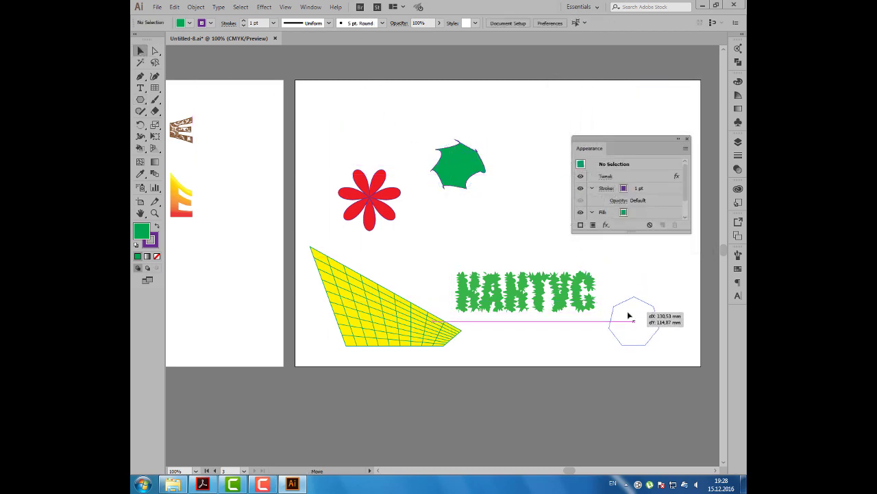
drag(600, 149, 610, 109)
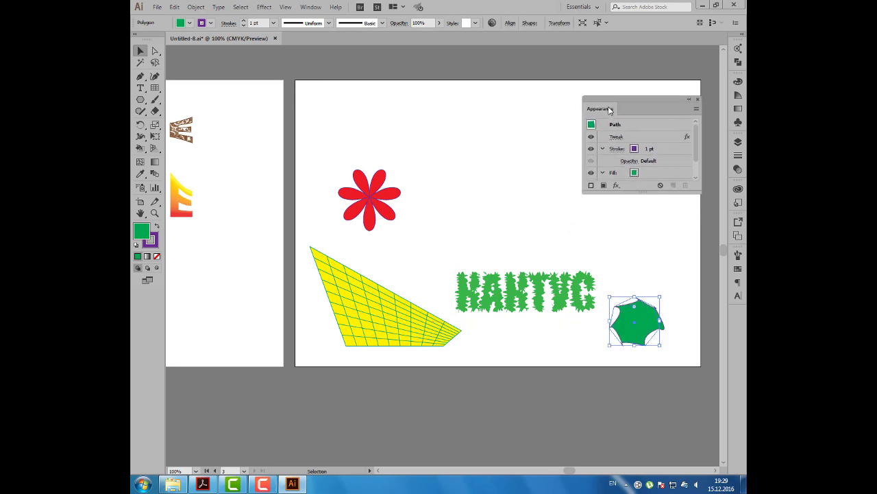
click(547, 133)
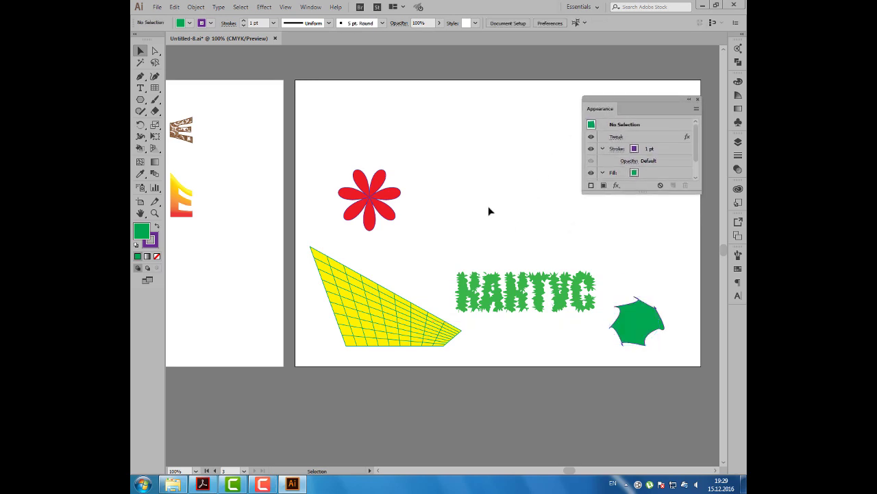
click(264, 7)
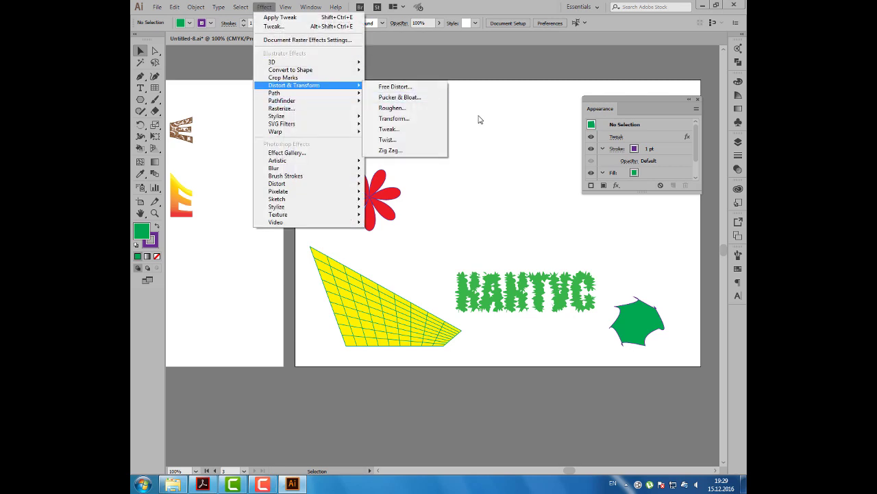
- Draw a many-pointed star above the artboard centre and fill it purple
click(465, 119)
click(140, 100)
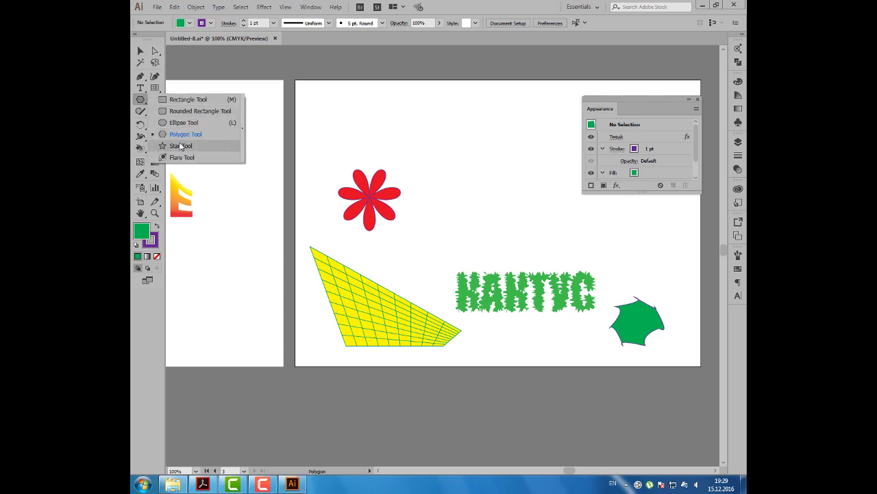
drag(140, 100, 180, 143)
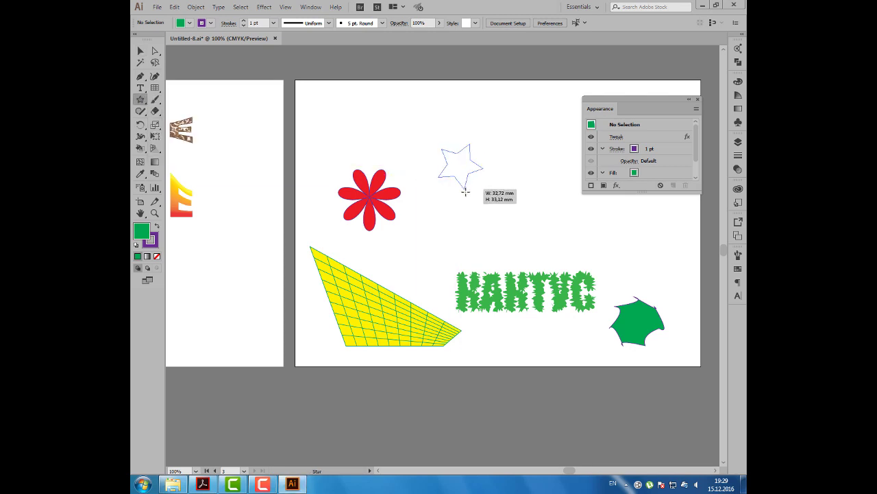
drag(460, 165, 458, 195)
click(189, 23)
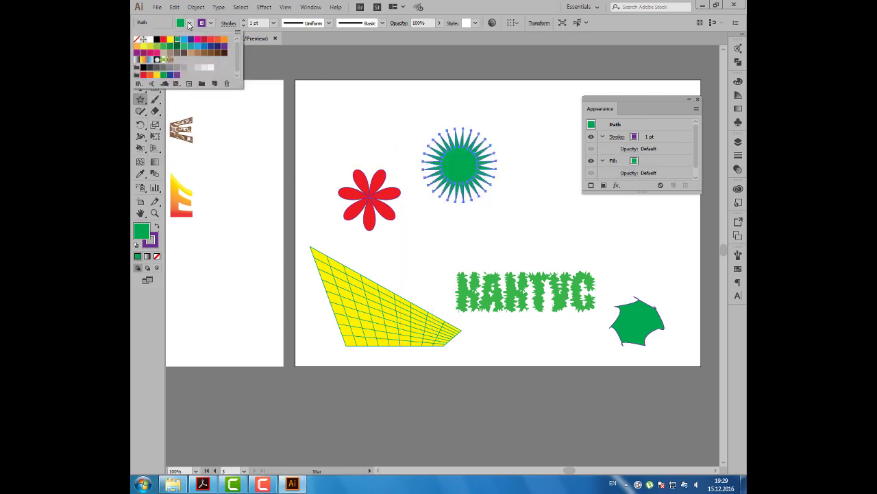
click(224, 48)
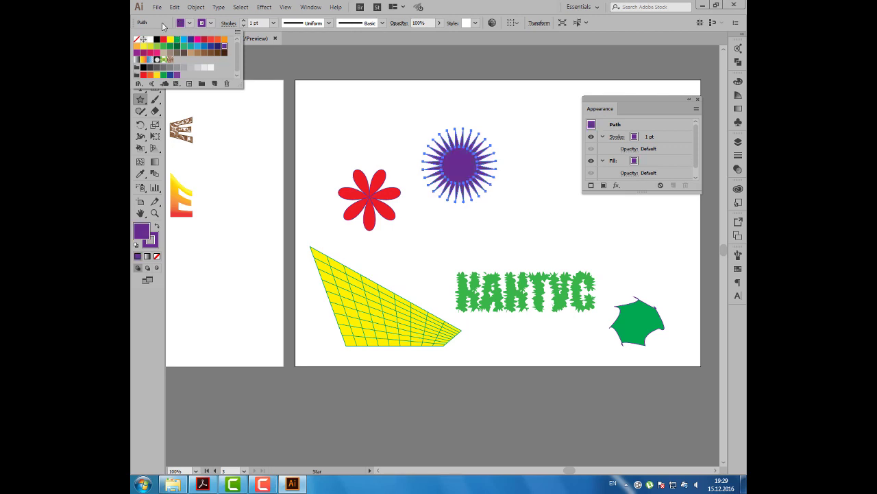
click(264, 7)
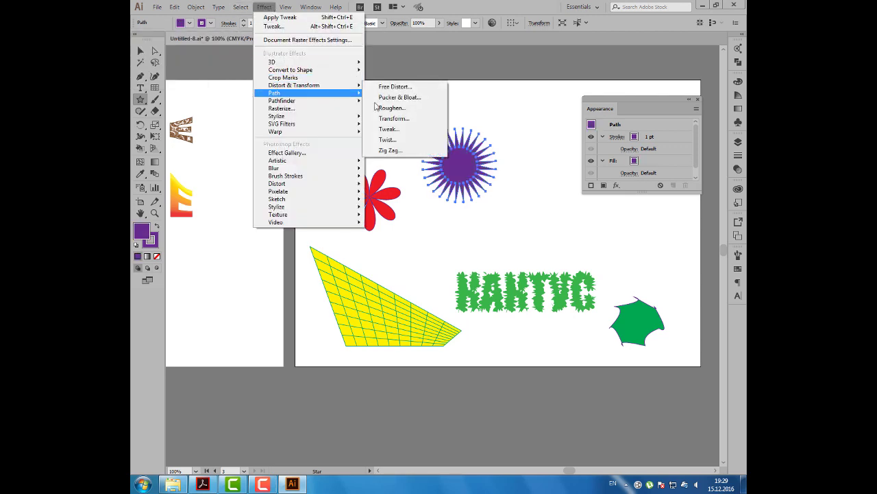
mouse_move(294, 85)
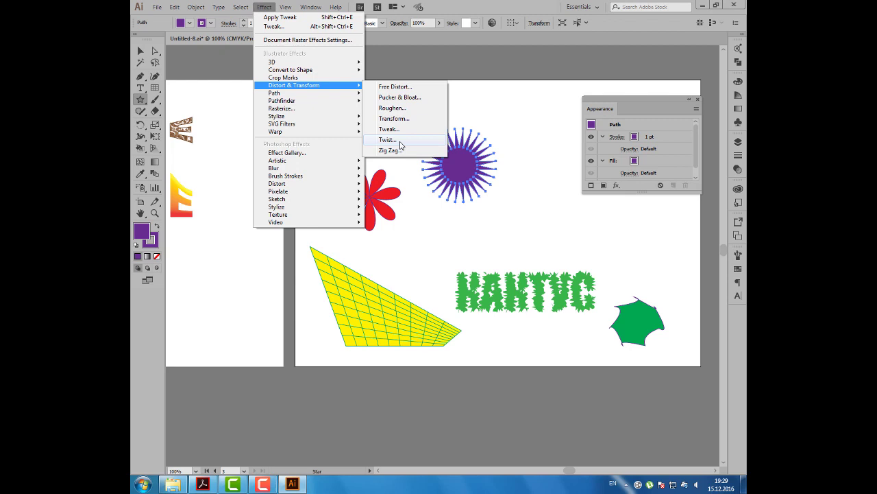
- Twist the purple star by 145° and move it down beside the red flower
click(401, 146)
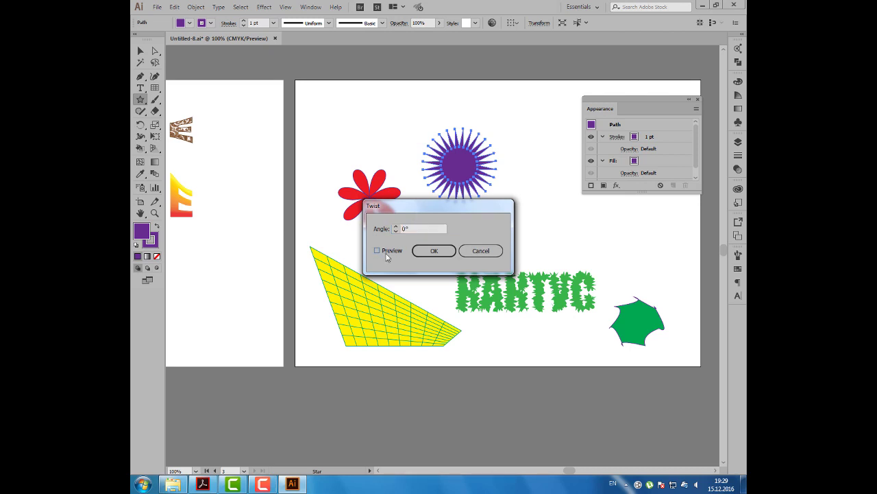
click(384, 251)
text(5)
key(Tab)
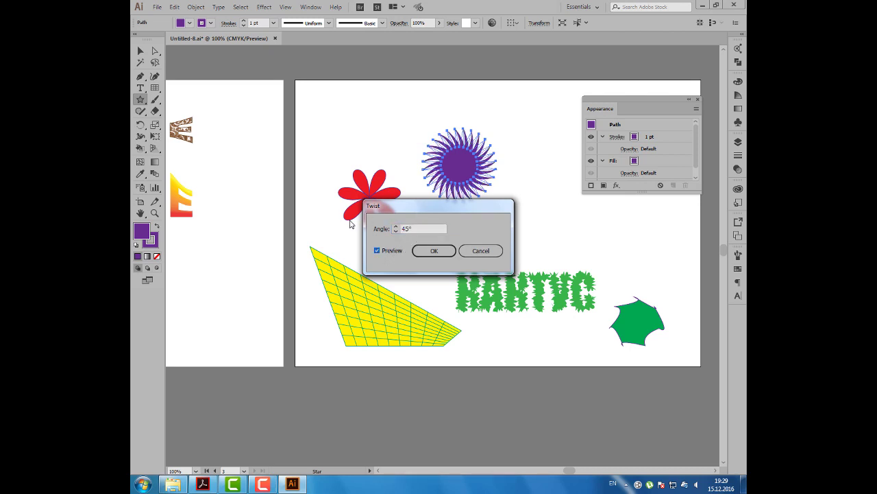
click(403, 228)
text(1)
key(Tab)
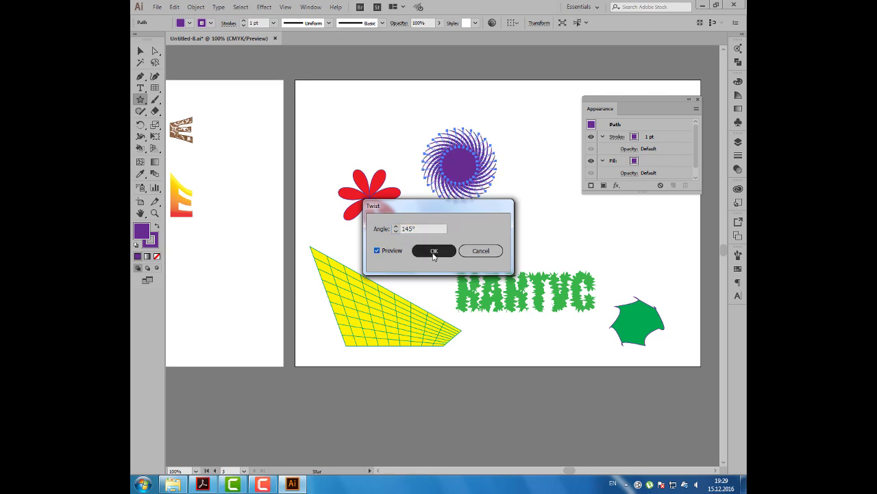
click(434, 250)
click(433, 268)
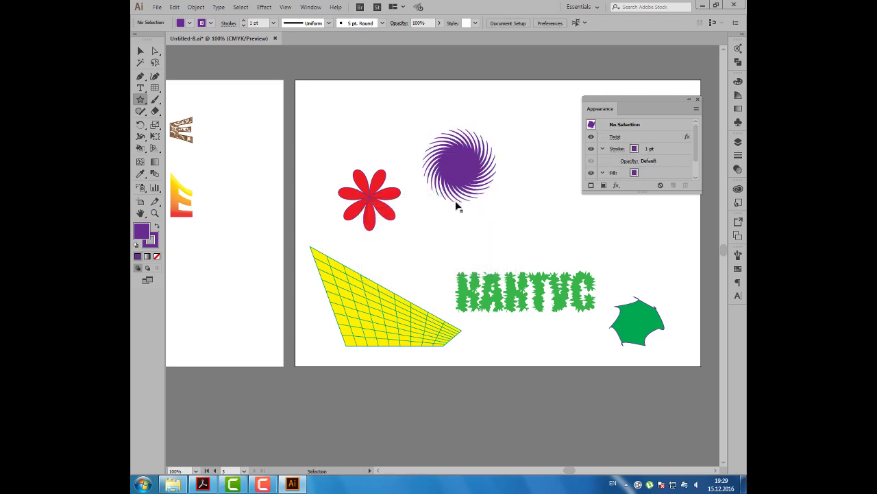
drag(460, 180, 456, 236)
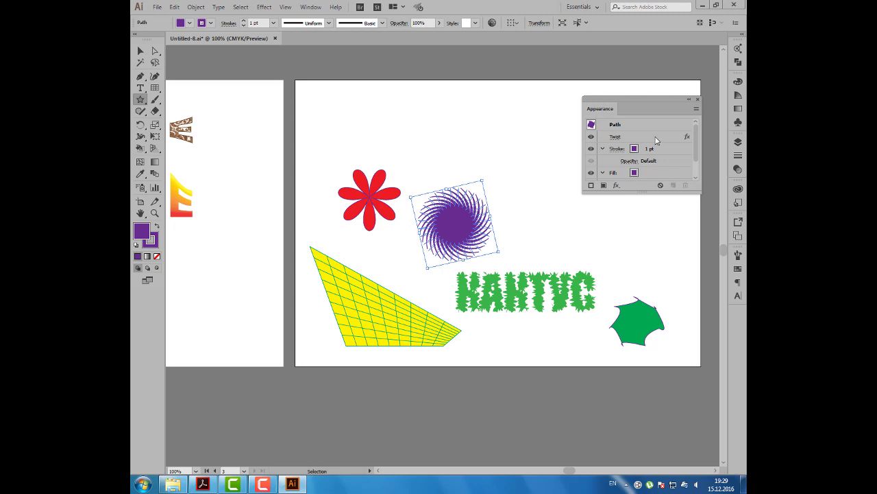
- Change the star's Twist angle to 180° from the Appearance panel
click(619, 137)
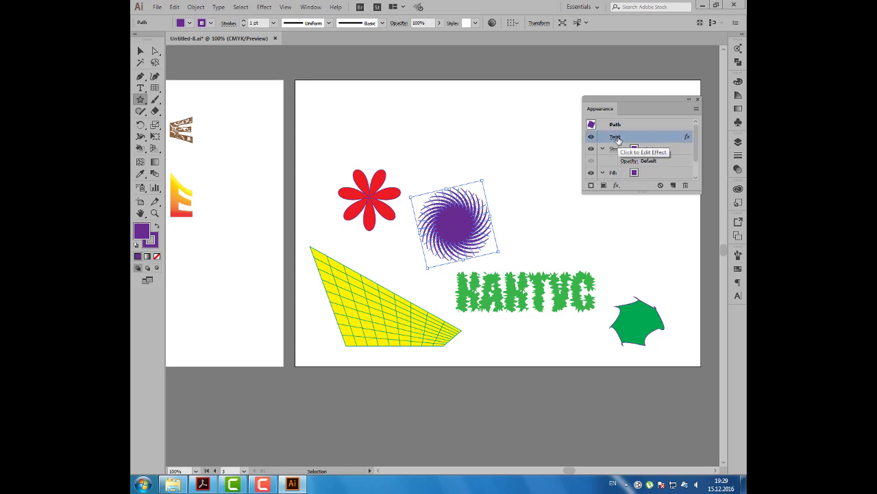
click(615, 137)
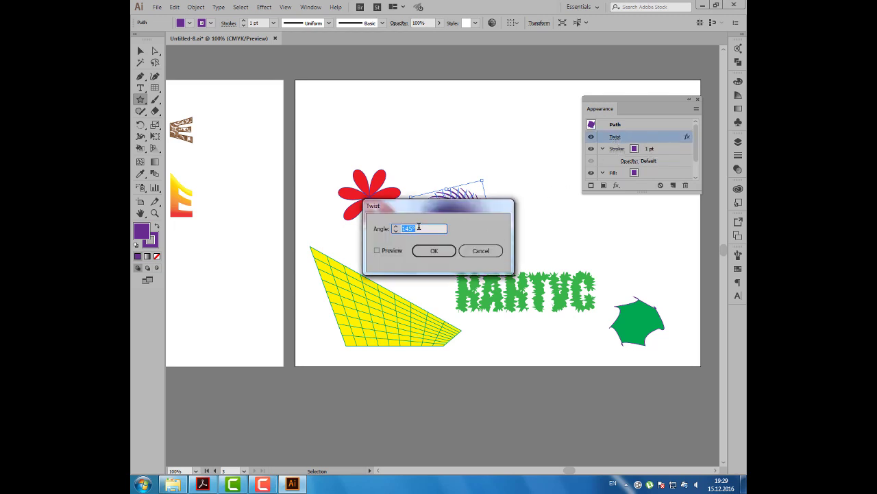
text(180)
key(Tab)
click(429, 250)
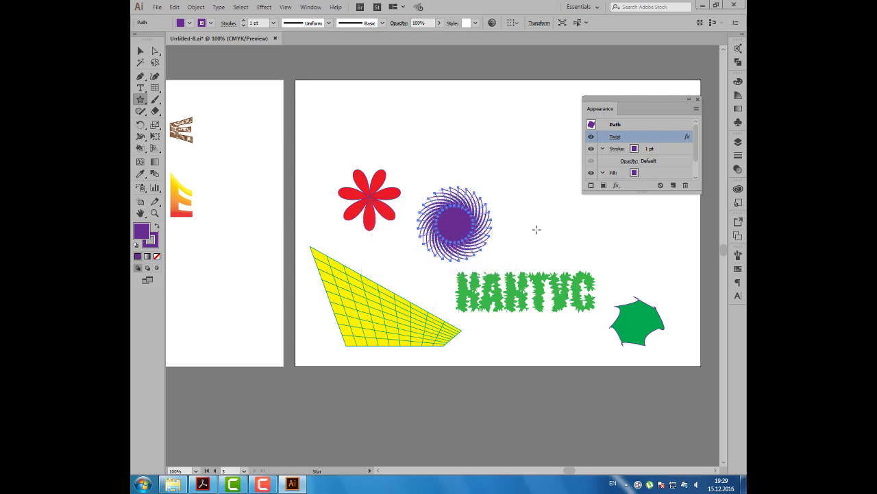
click(539, 268)
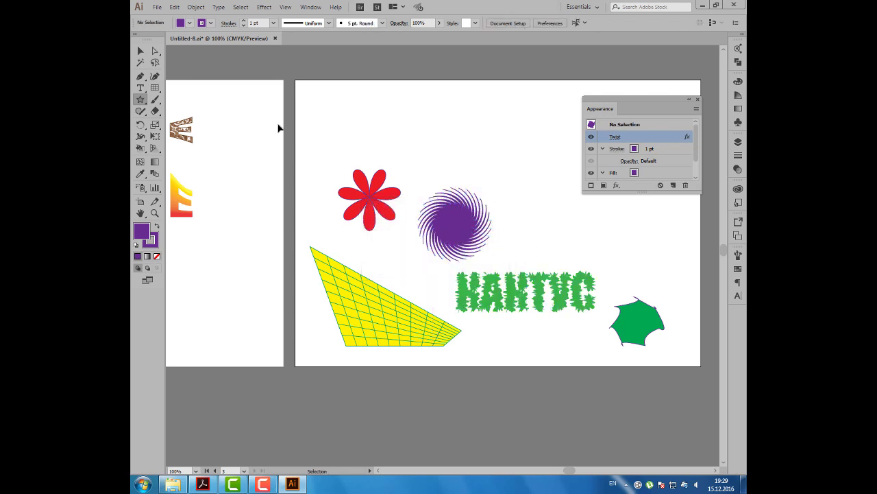
click(141, 52)
- Draw a horizontal line near the top and zig-zag it: 8,47 mm, 29 ridges, smooth
drag(155, 91, 199, 88)
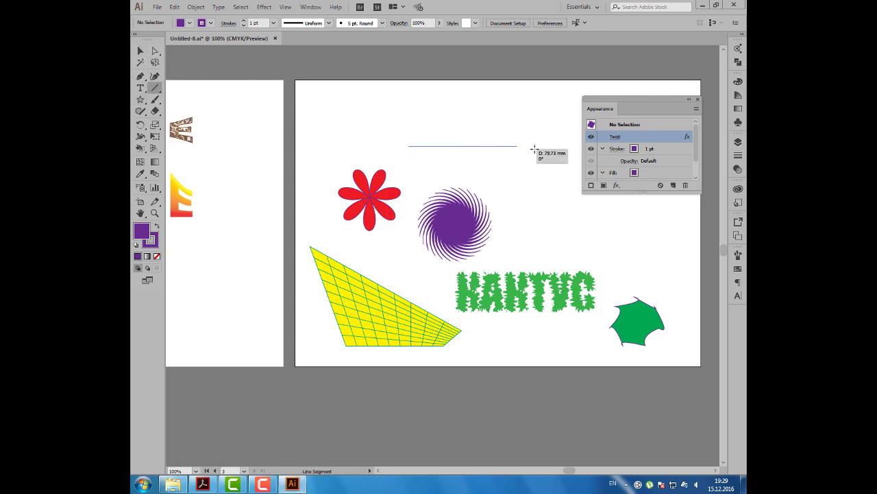
drag(409, 146, 548, 146)
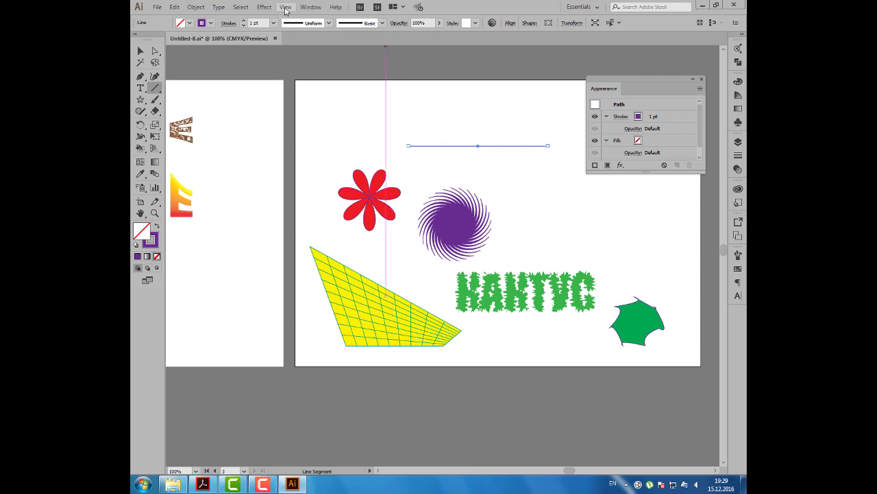
click(264, 7)
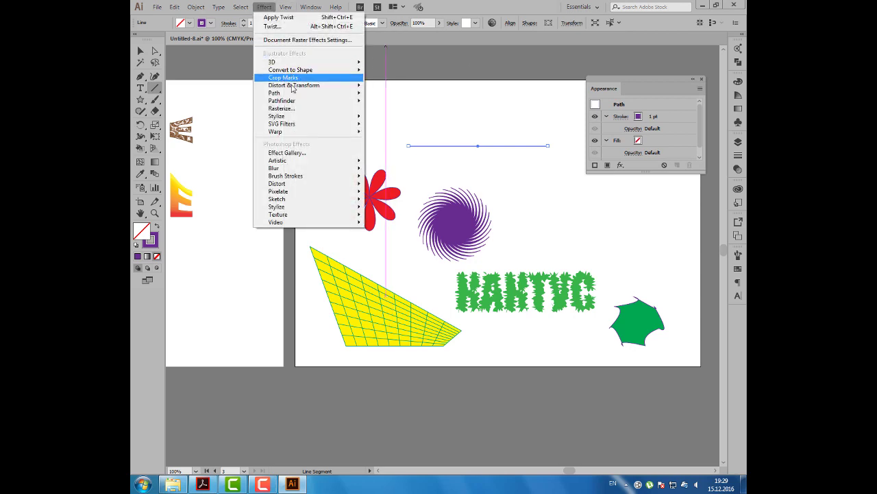
mouse_move(294, 85)
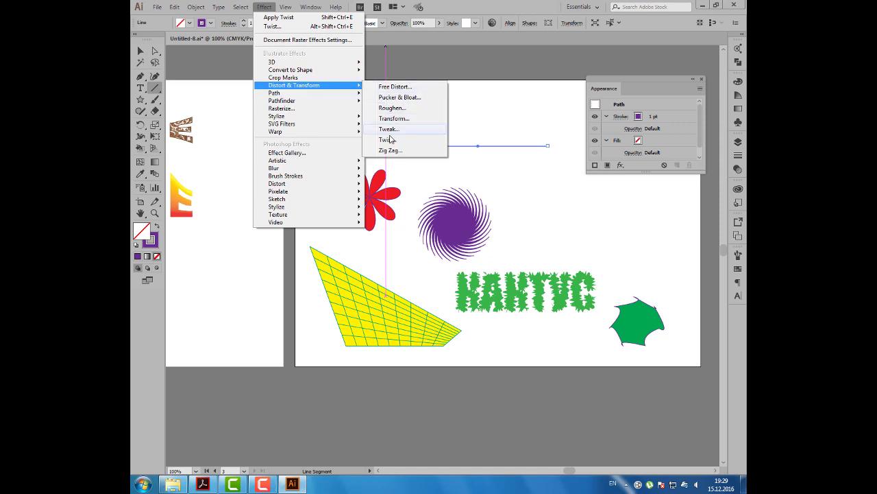
click(391, 151)
drag(410, 165, 258, 85)
click(233, 220)
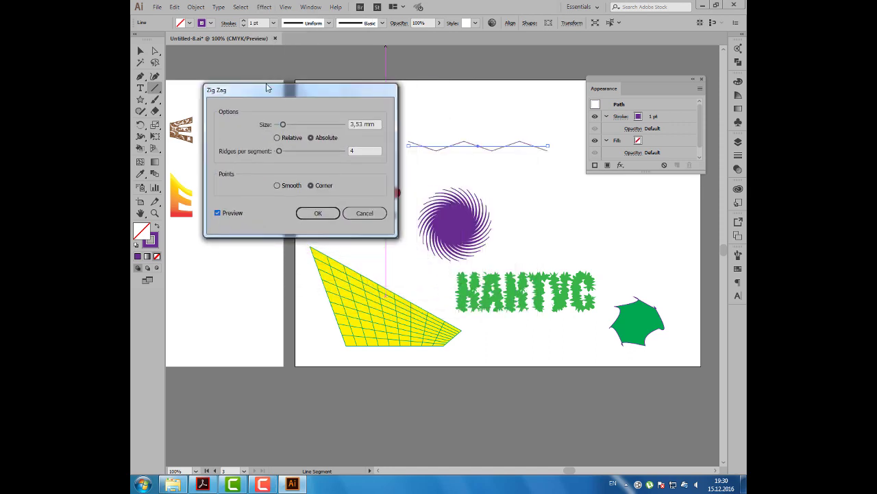
mouse_move(250, 114)
mouse_down()
mouse_move(260, 114)
mouse_move(263, 142)
mouse_up()
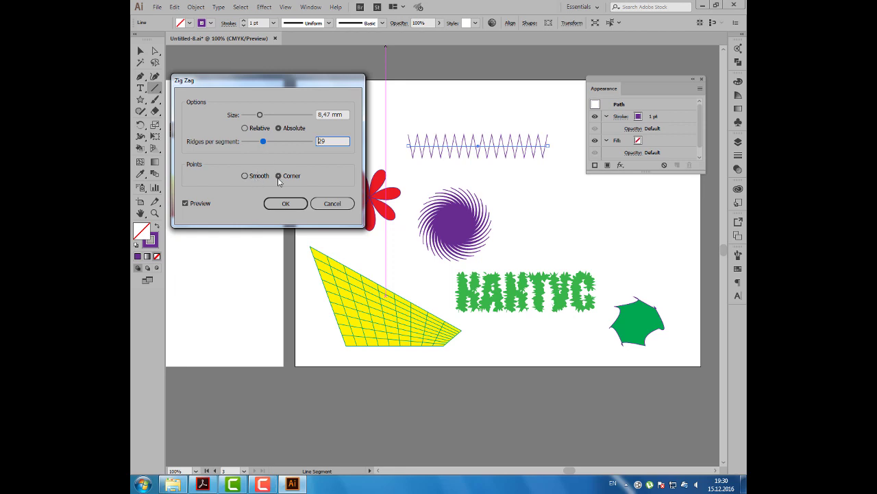
click(246, 175)
click(280, 176)
click(246, 175)
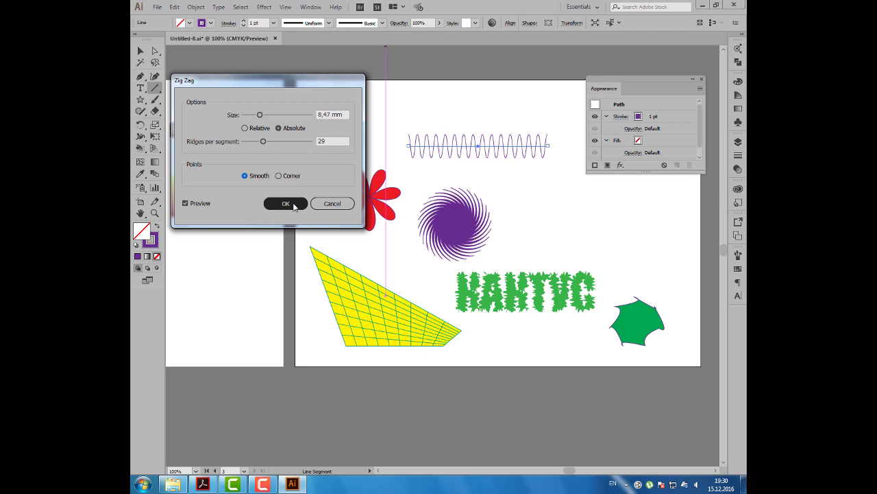
click(286, 204)
- Deselect the zig-zag wave, then zoom out to 50% and pan until all three artboards show
key(v)
click(295, 153)
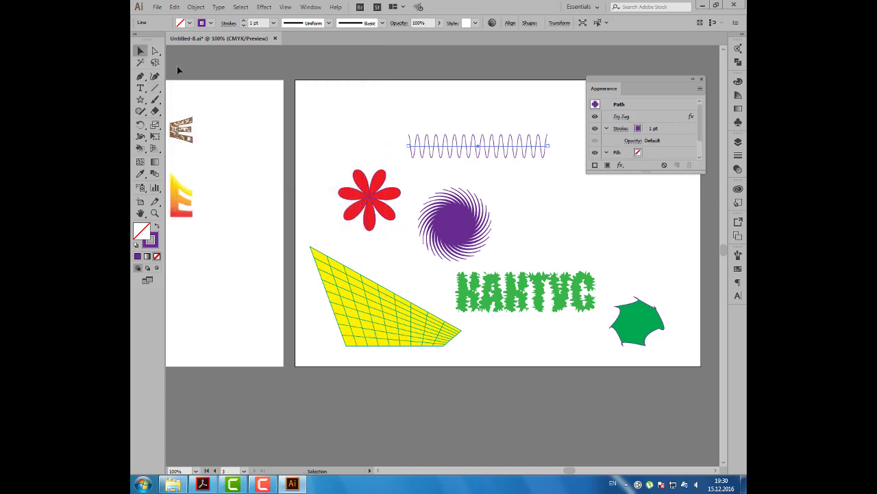
scroll(302, 151, down, 1)
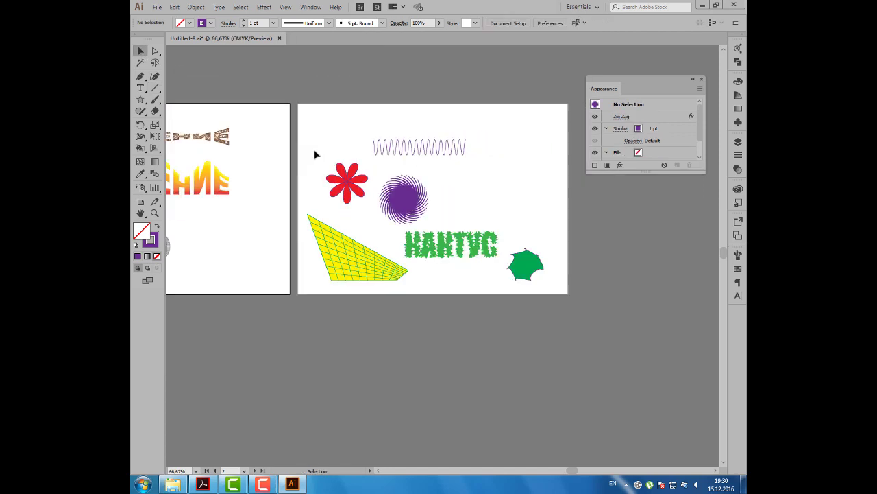
drag(304, 242, 479, 265)
drag(325, 249, 403, 254)
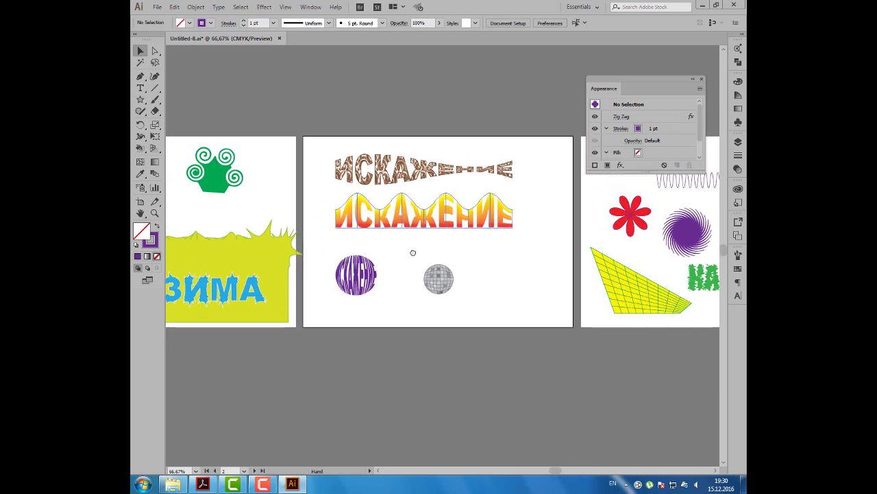
scroll(402, 254, down, 1)
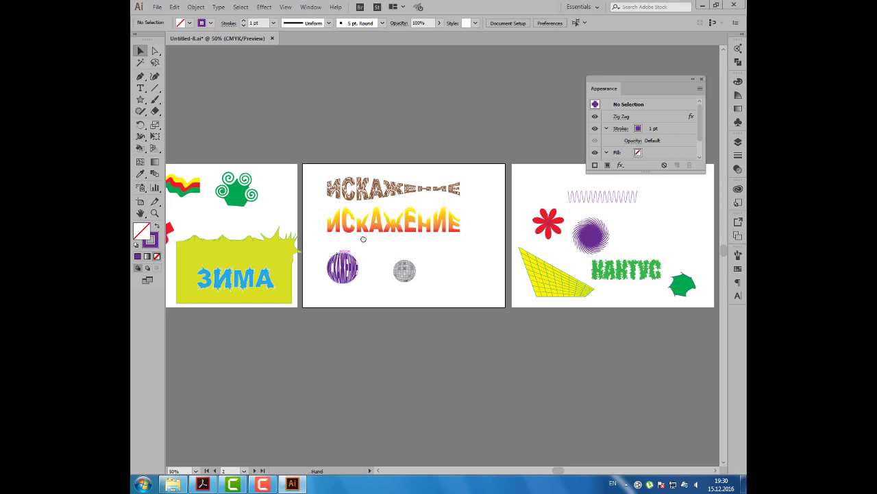
drag(336, 253, 375, 252)
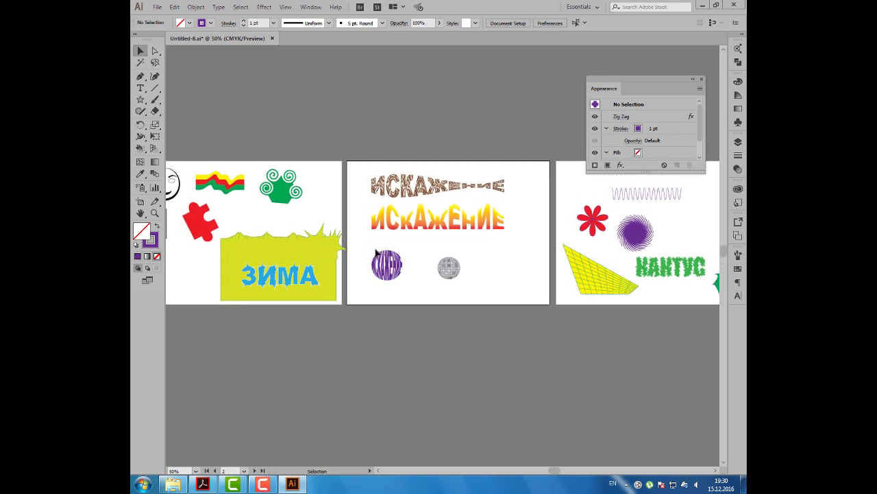